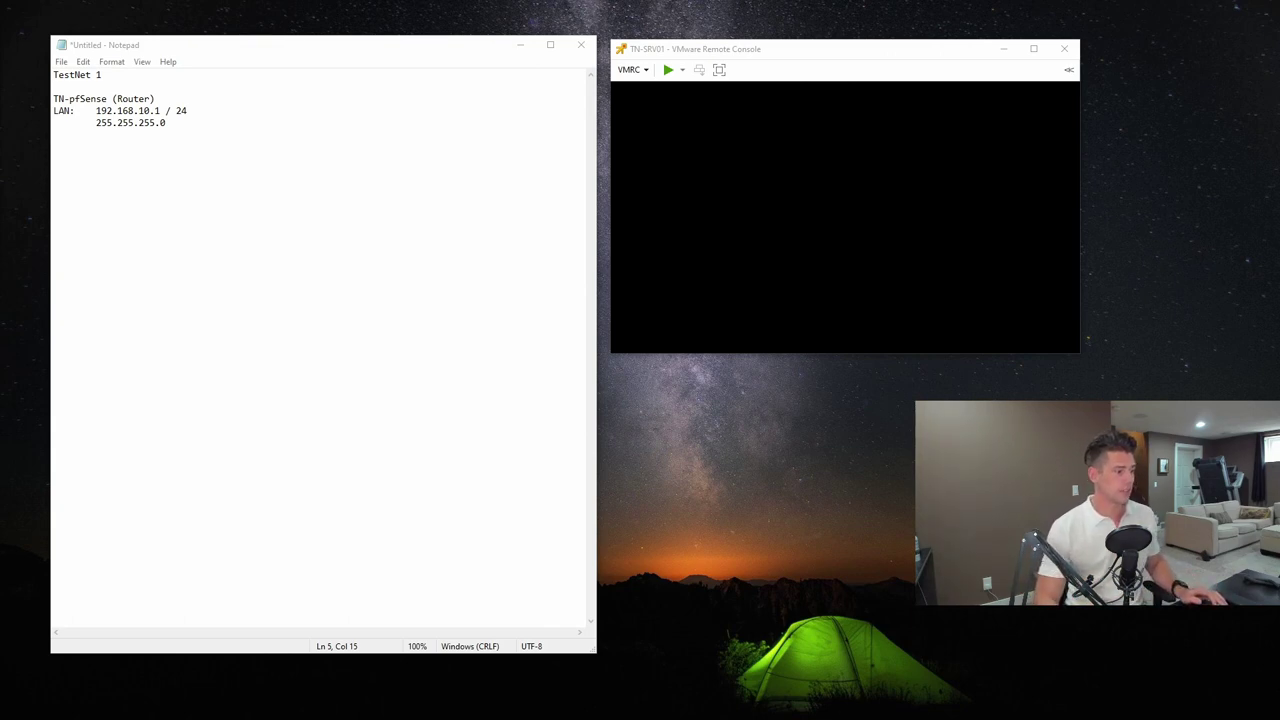
Switch to the TN-SRV01 console window beside the Notepad network notes.
key("alt+Tab")
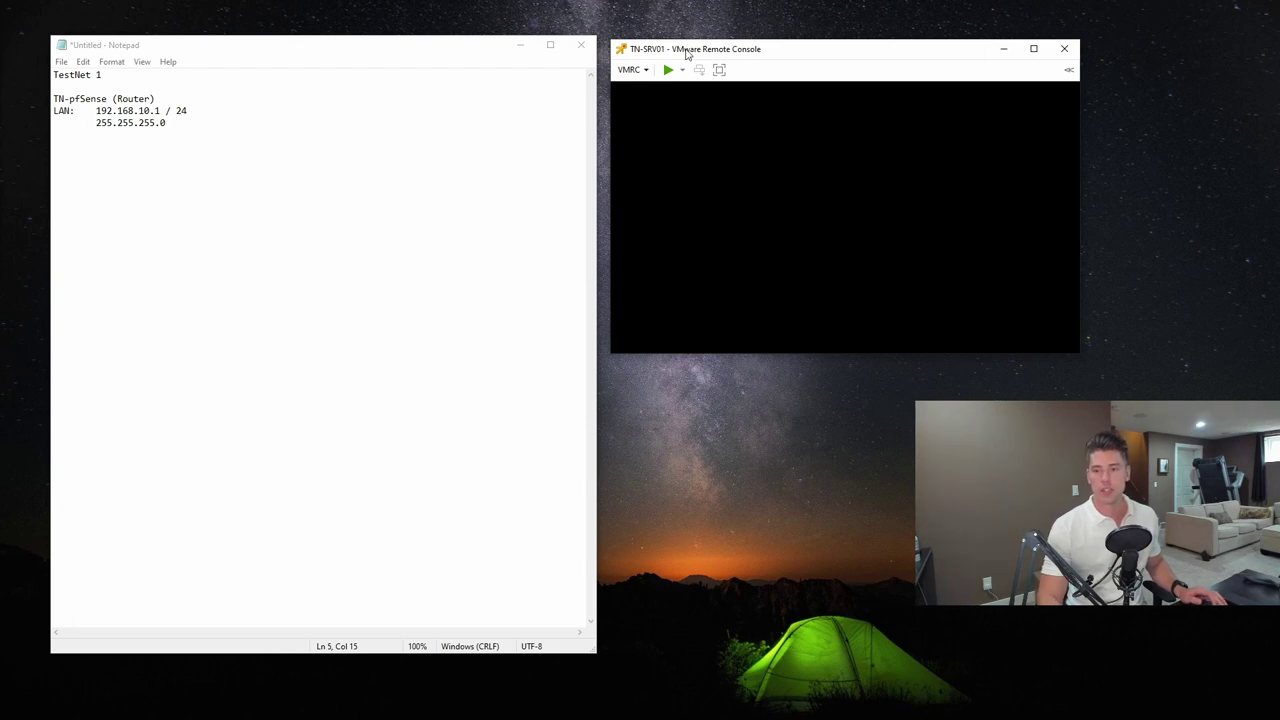
left_click(636, 71)
mouse_move(674, 134)
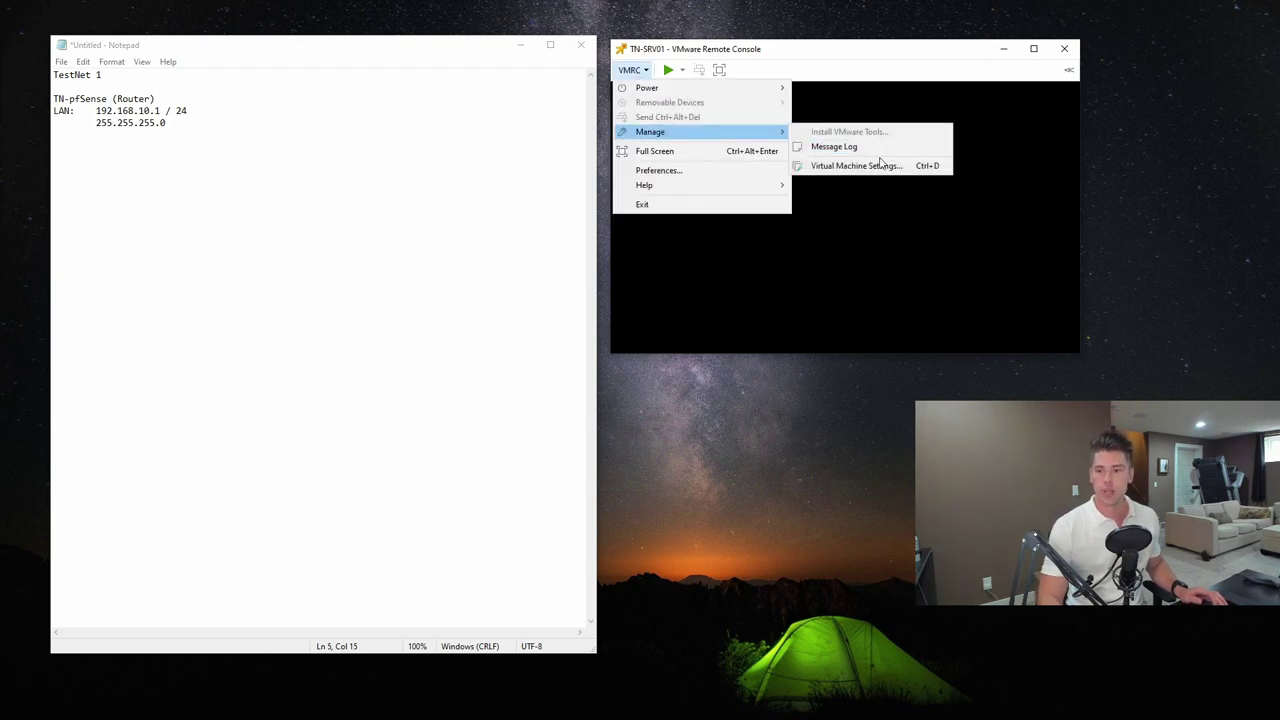
left_click(880, 164)
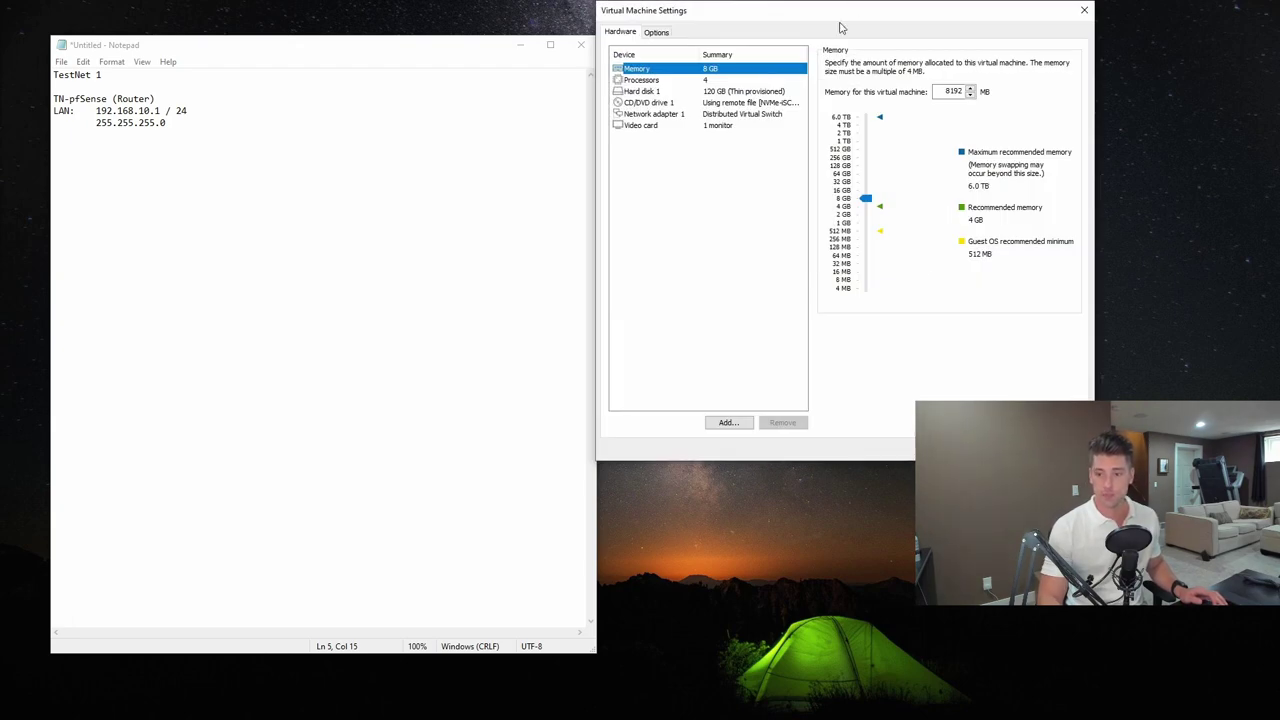
left_click_drag(840, 27, 630, 155)
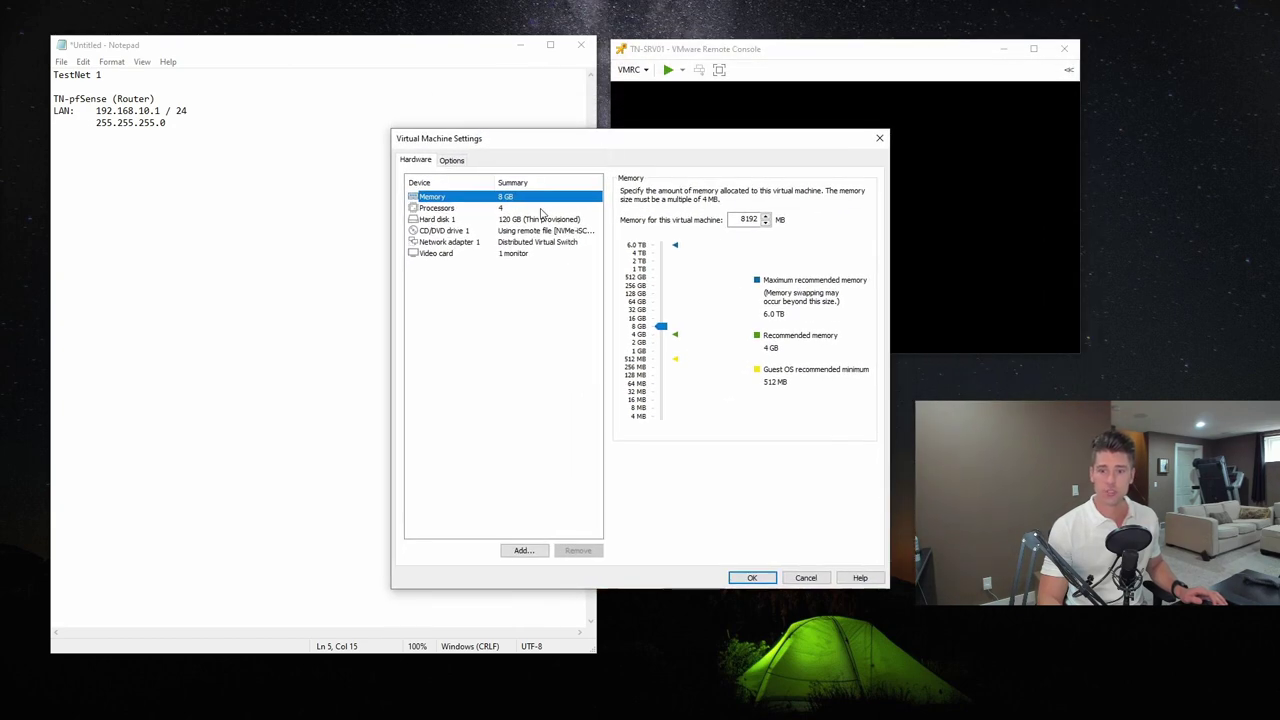
left_click(460, 209)
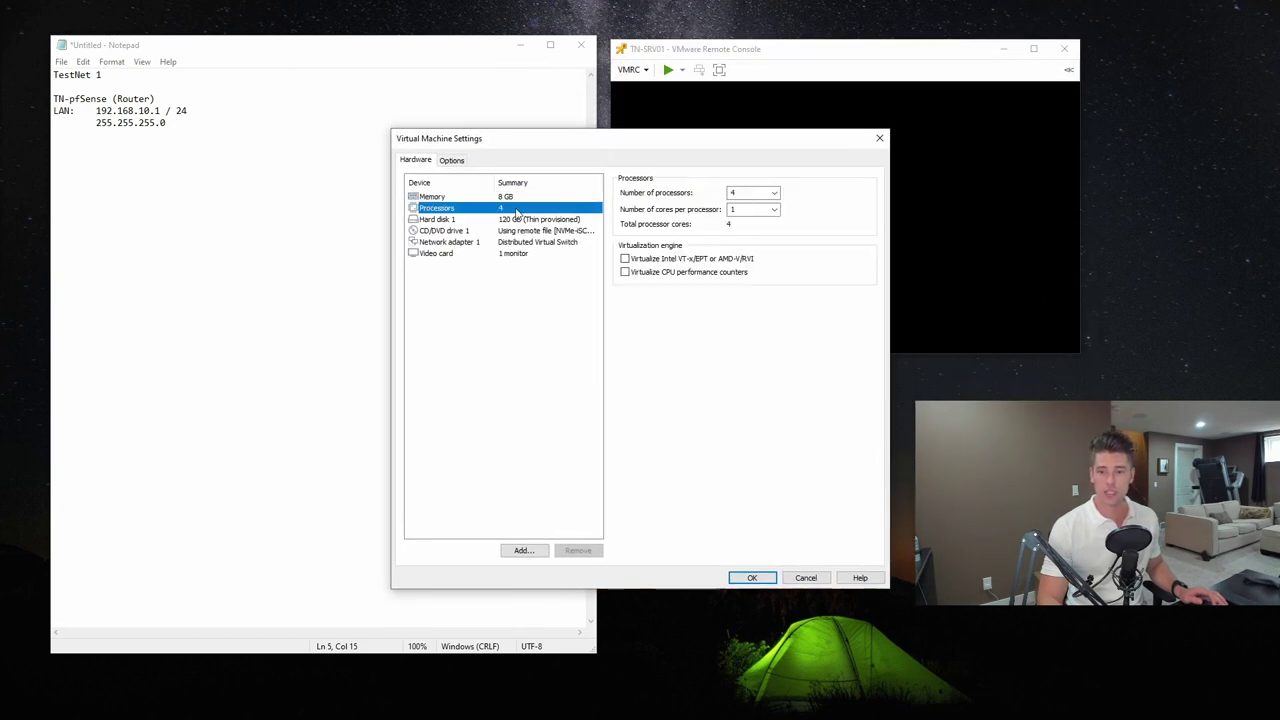
left_click(450, 221)
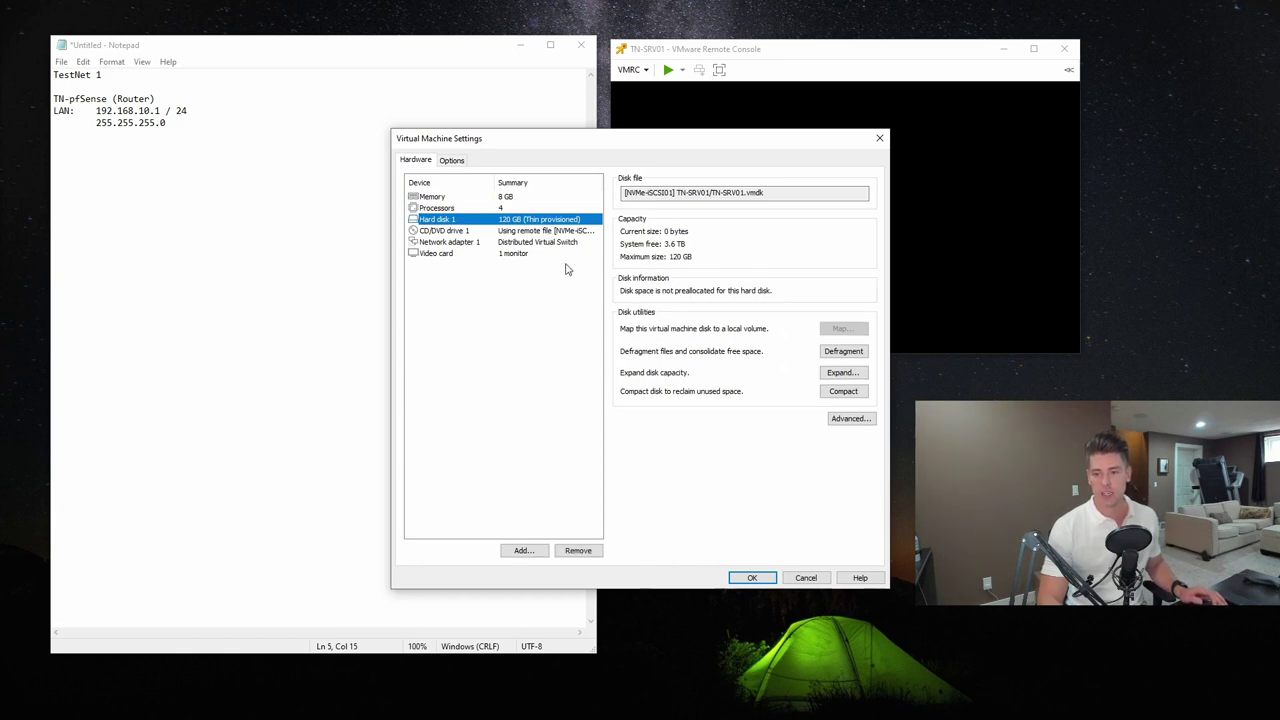
left_click(467, 231)
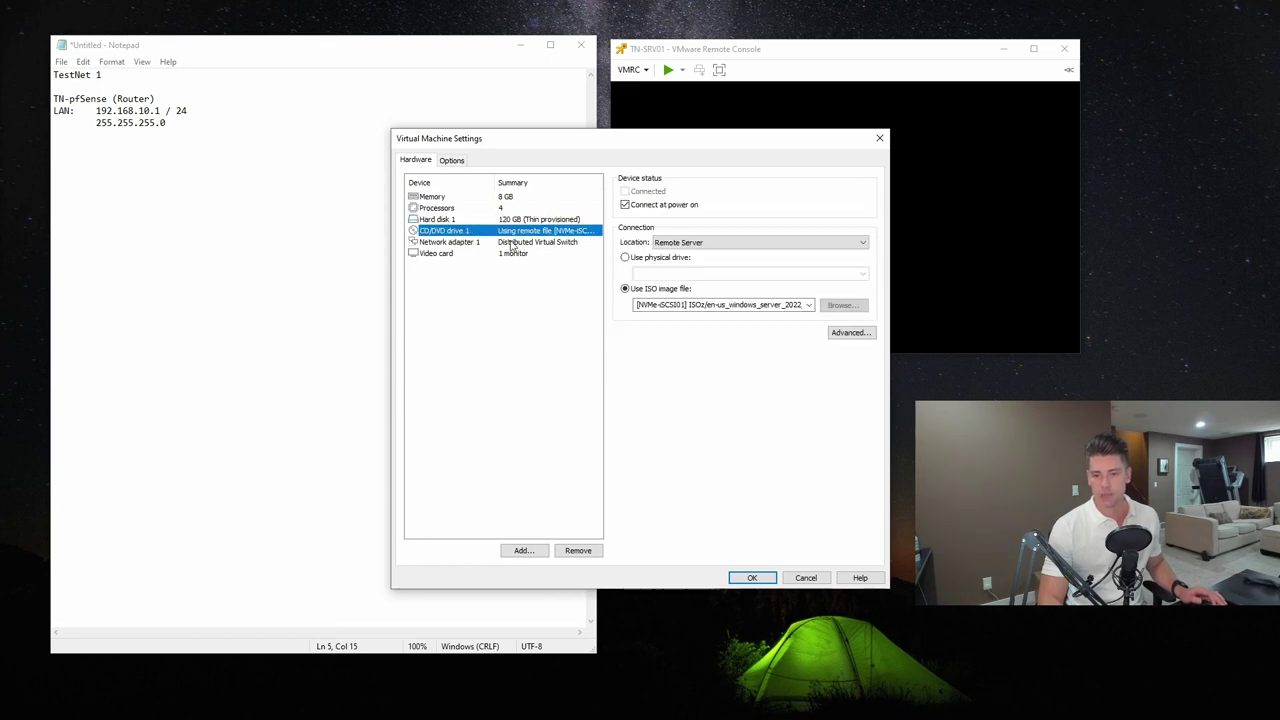
double_click(780, 305)
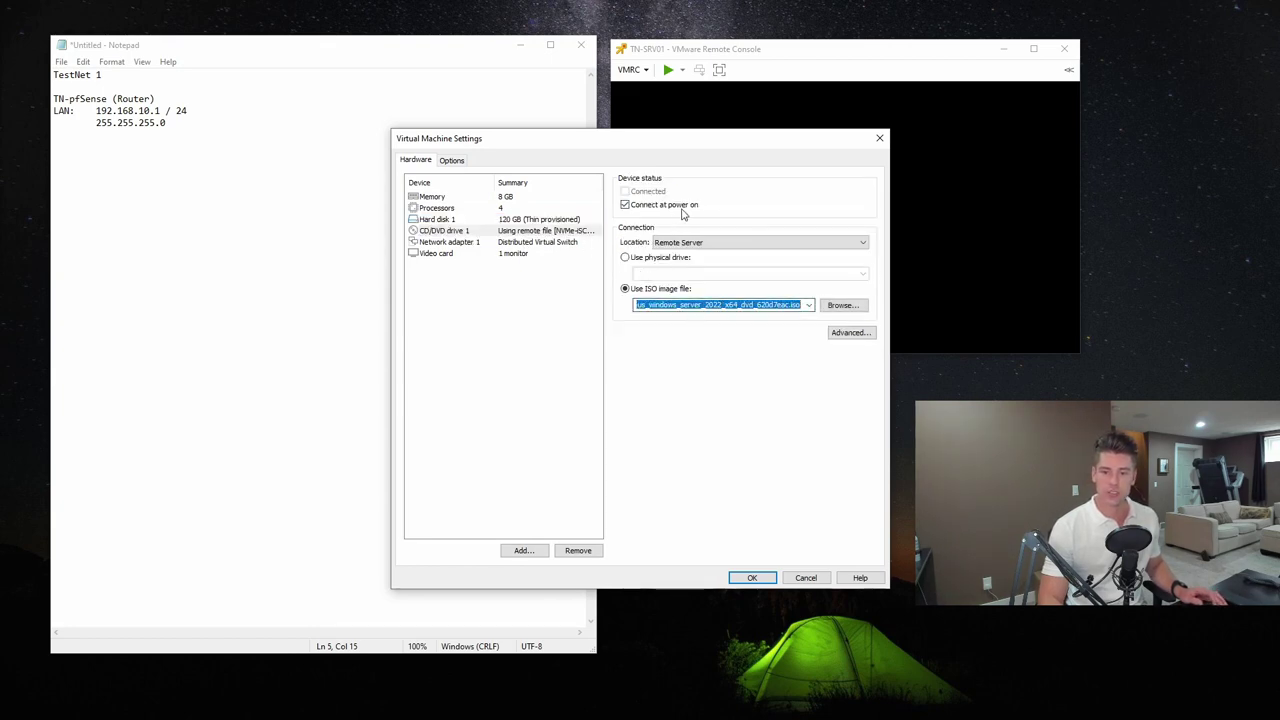
left_click(510, 242)
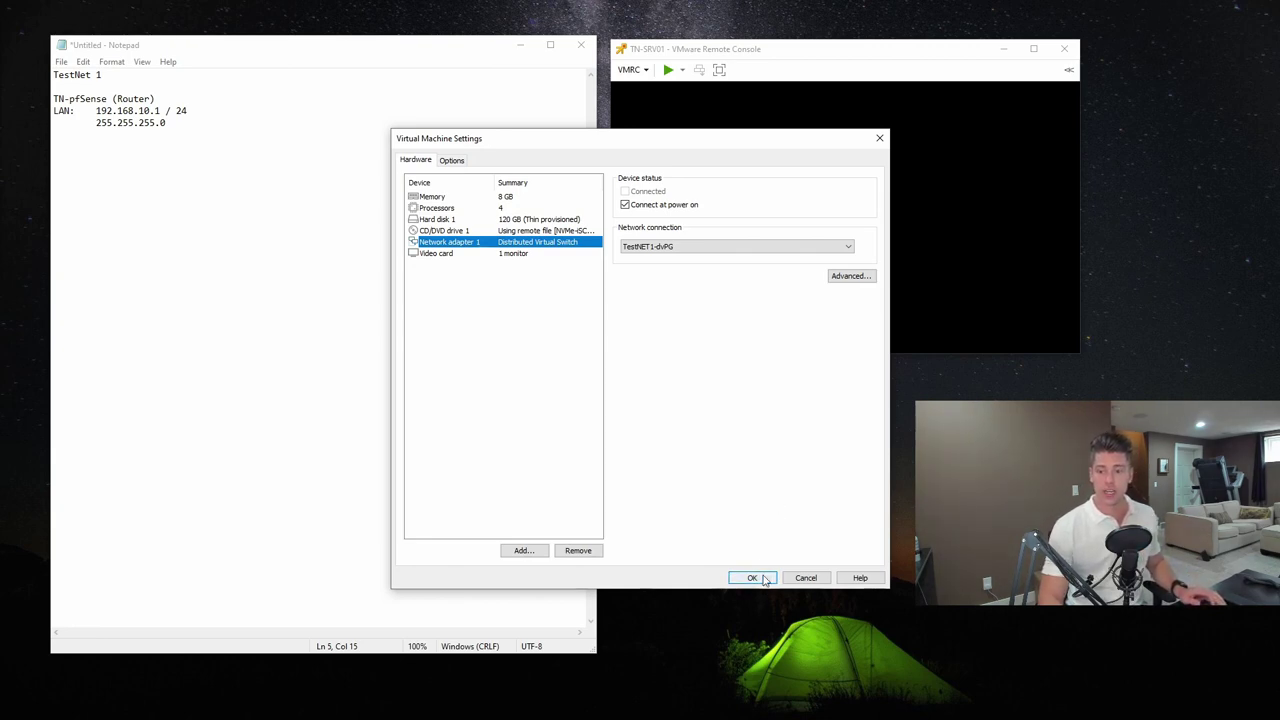
left_click(752, 578)
left_click(260, 271)
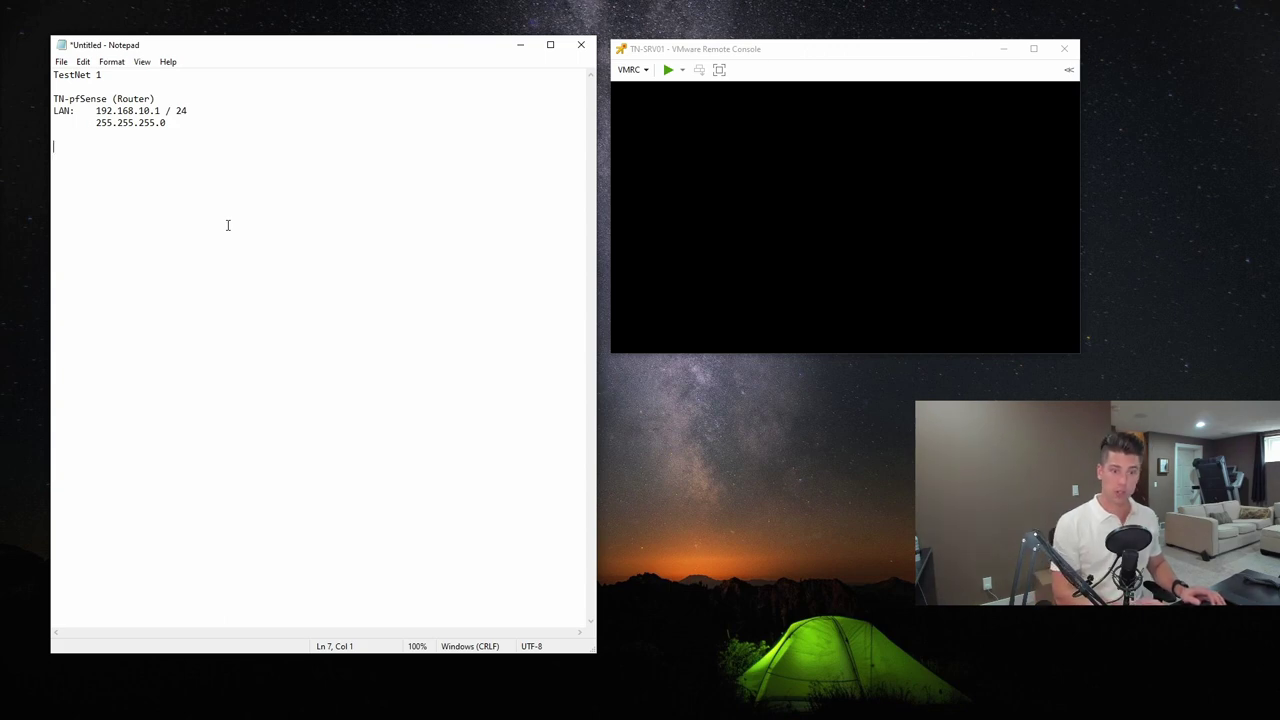
Type the TN-SRV01 (Primary AD Windows Server 2022) heading, LAN 192.168.10.10 / 24, and indented mask 255.255.255.0.
type("TN-S")
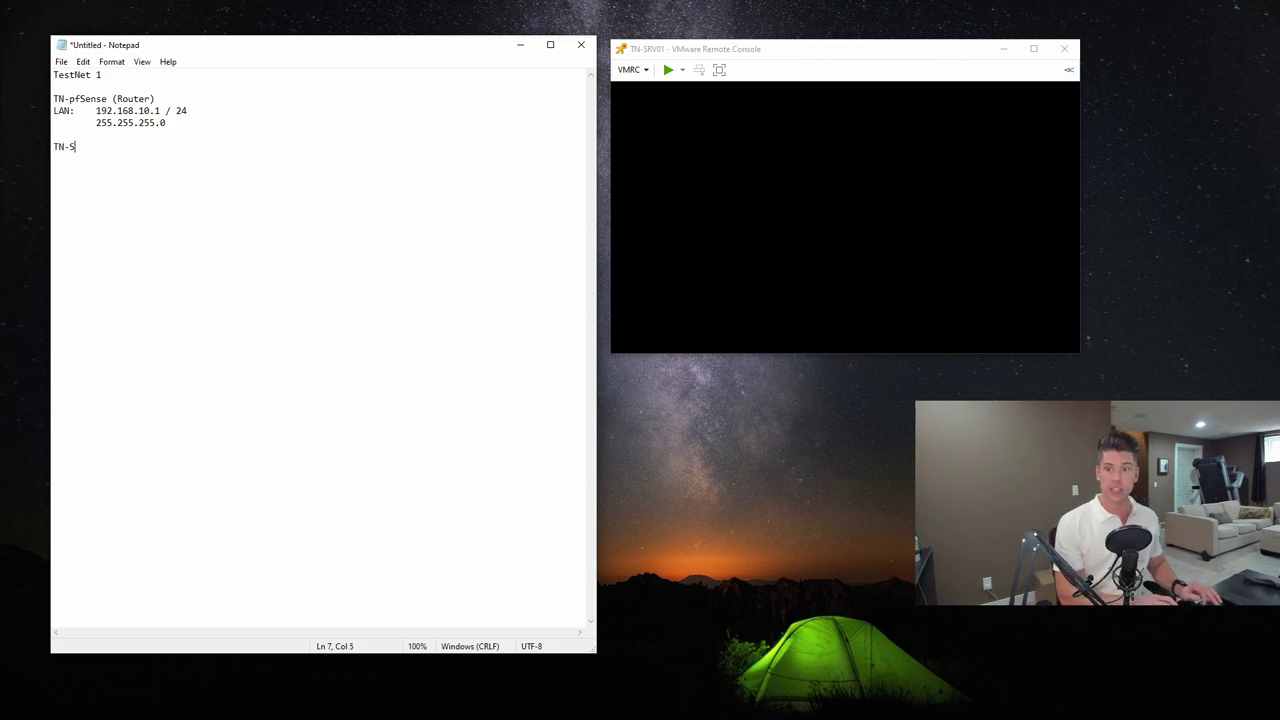
type("RV01")
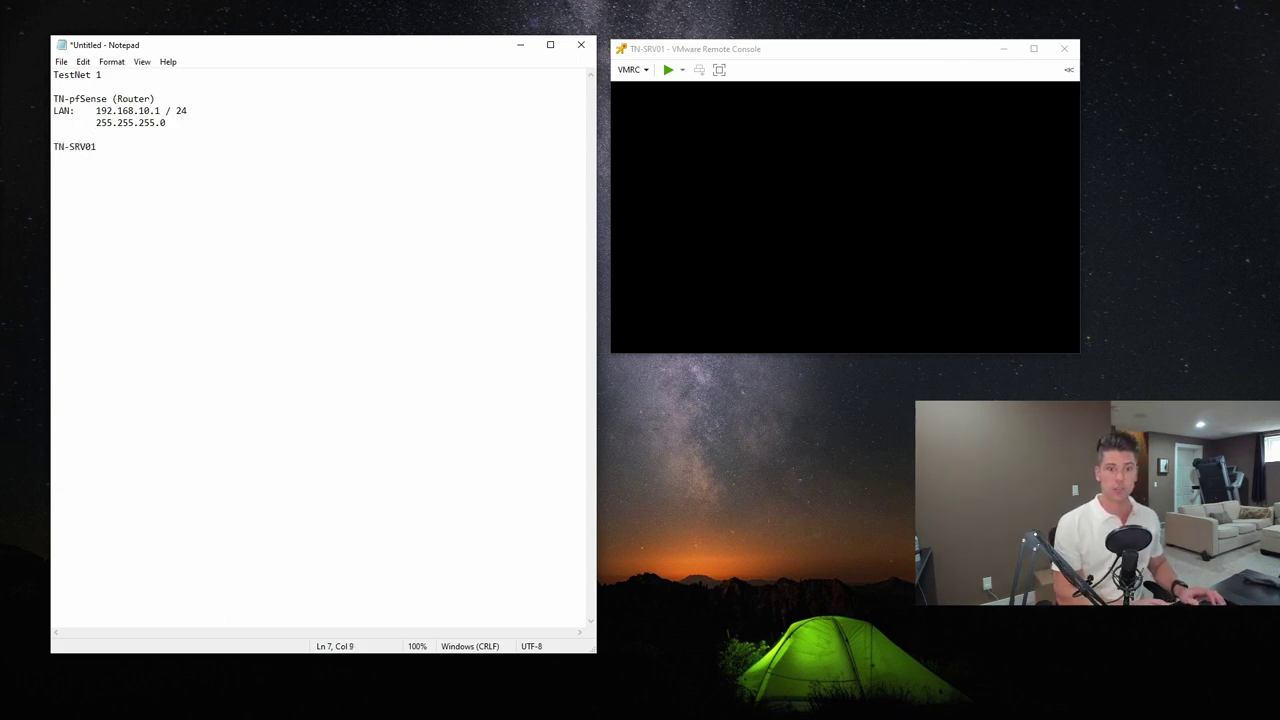
type(" (Pr")
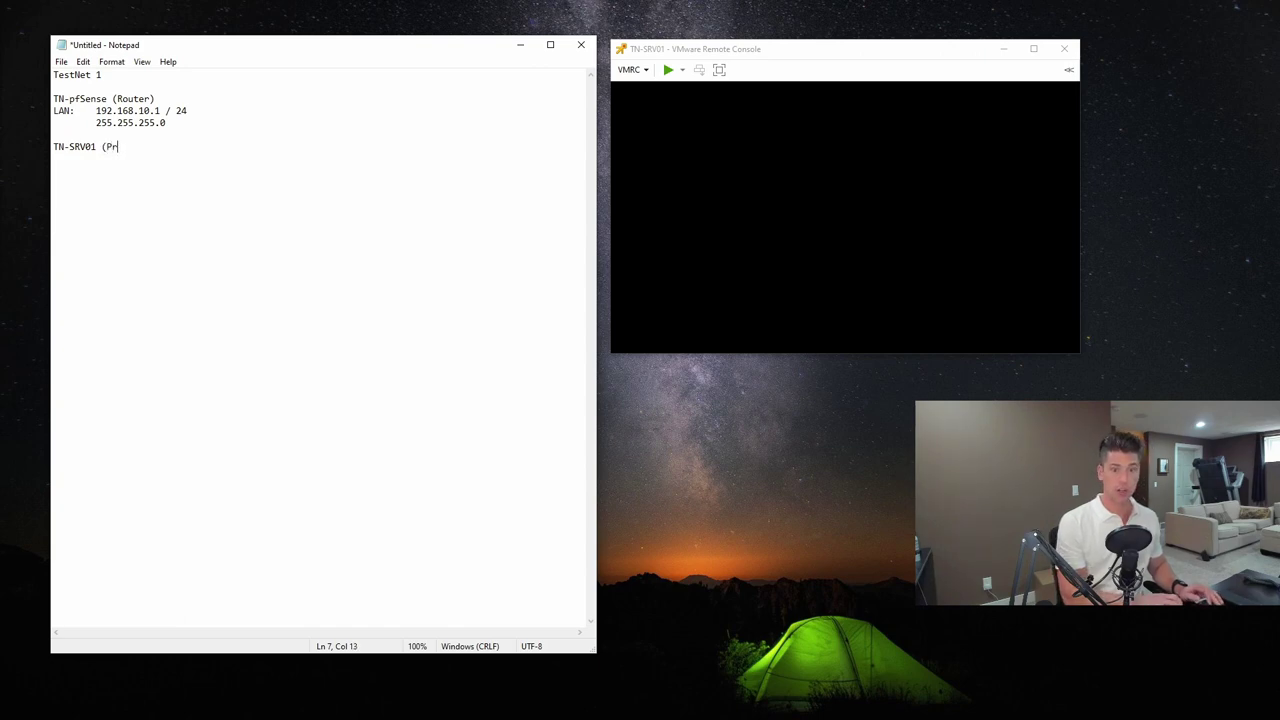
type("imary AD Wi")
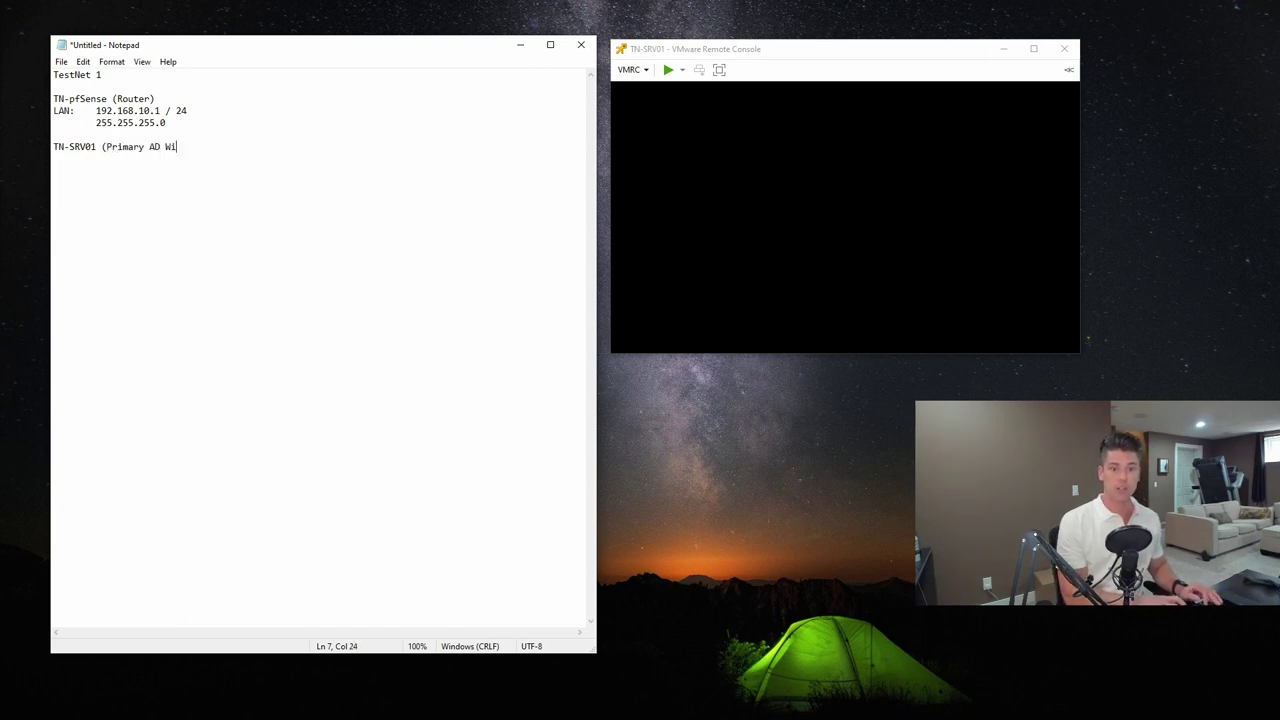
type("ndows Server 2022)")
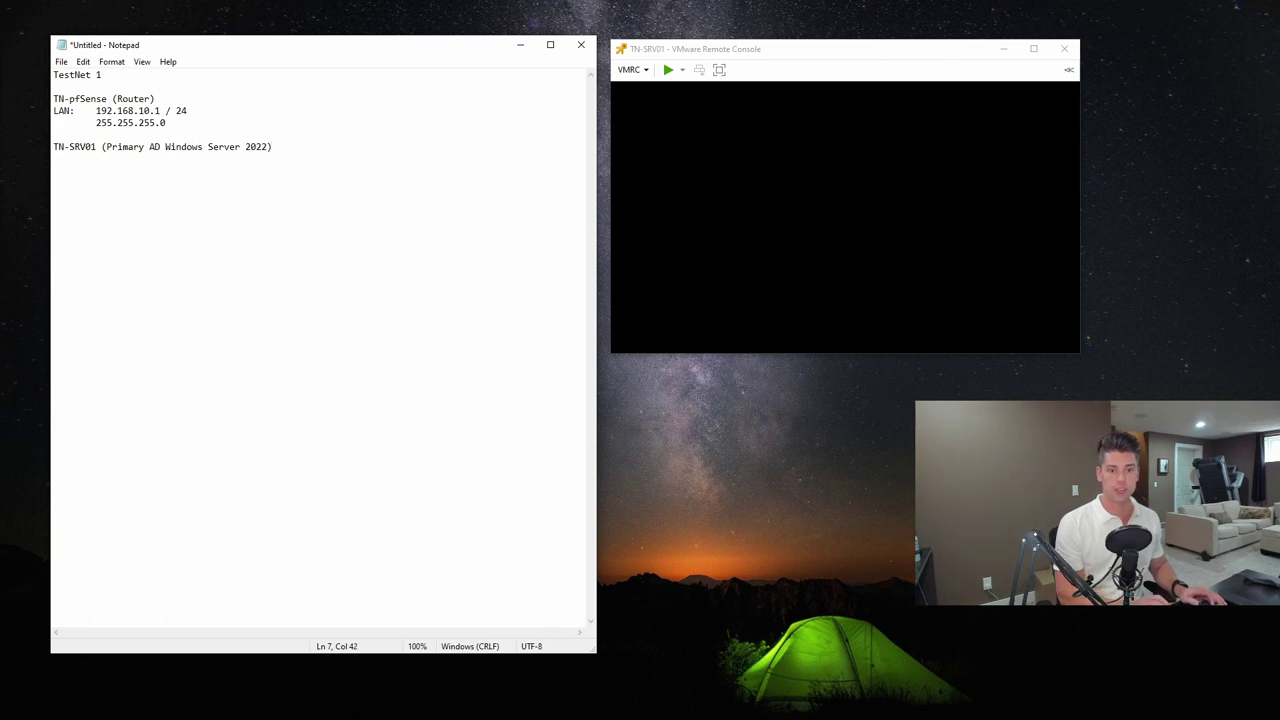
key("Return")
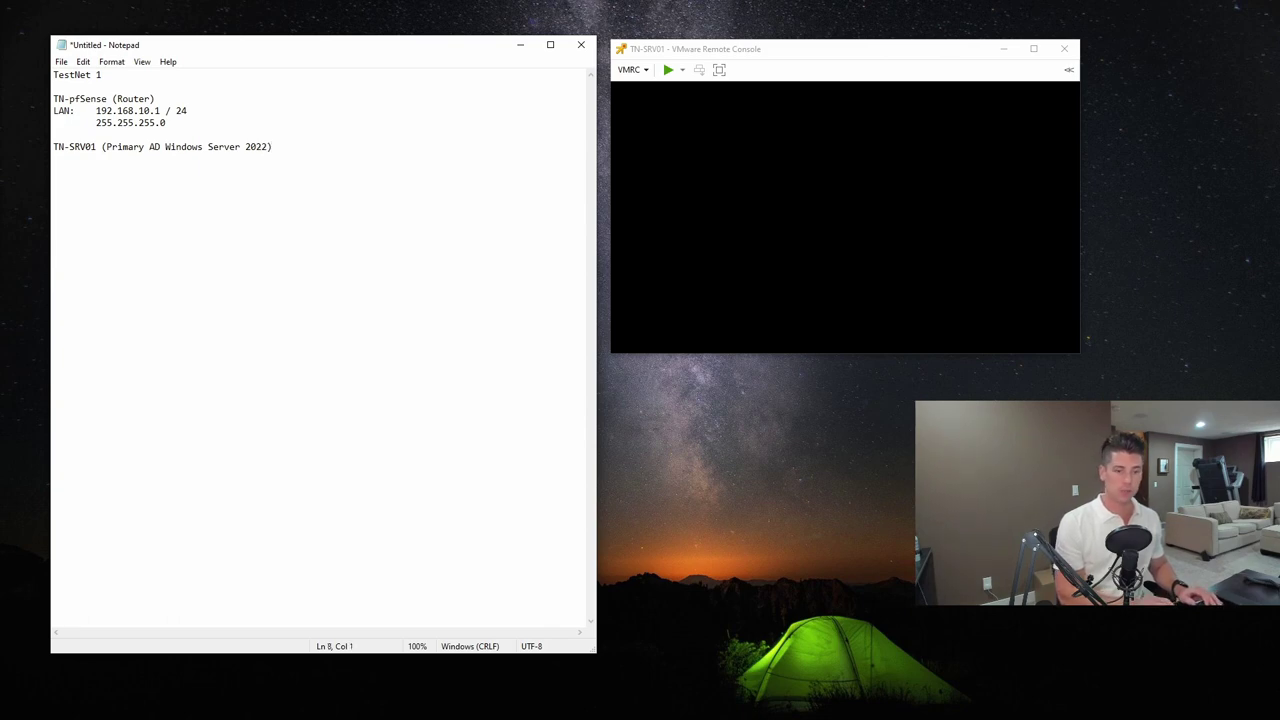
type("LAN:\t")
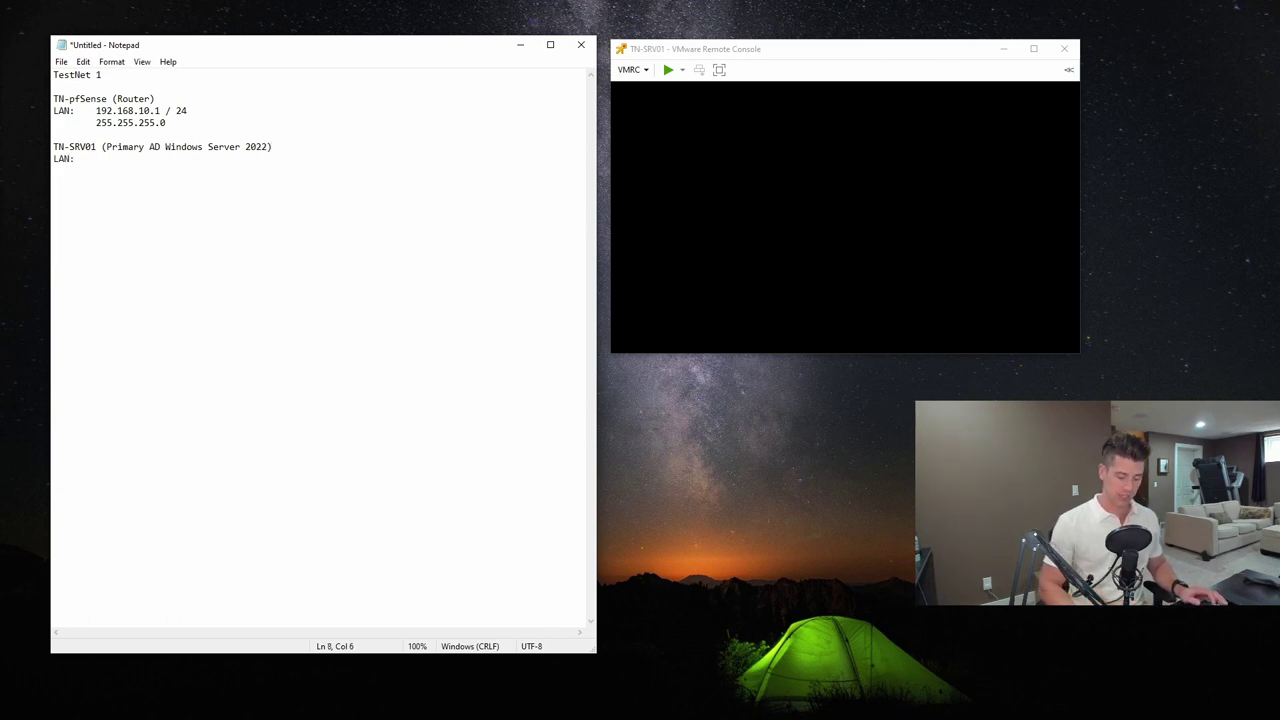
type("192.168.")
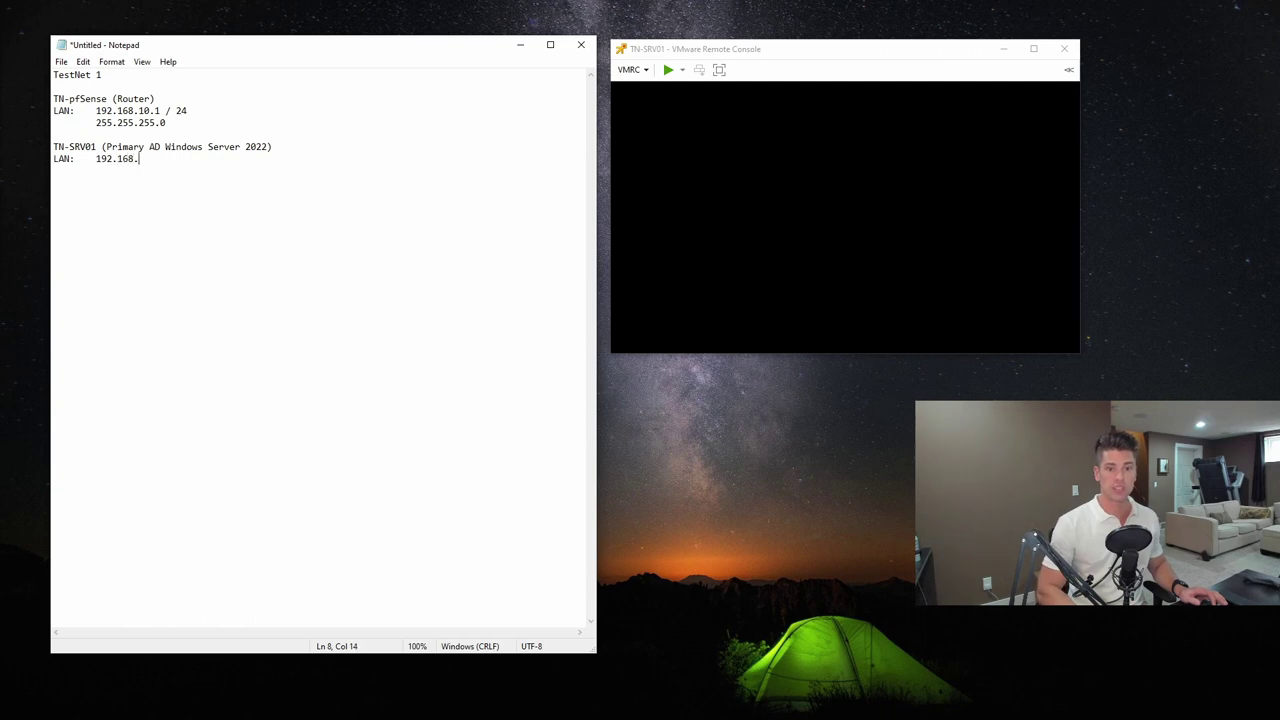
type("10.10")
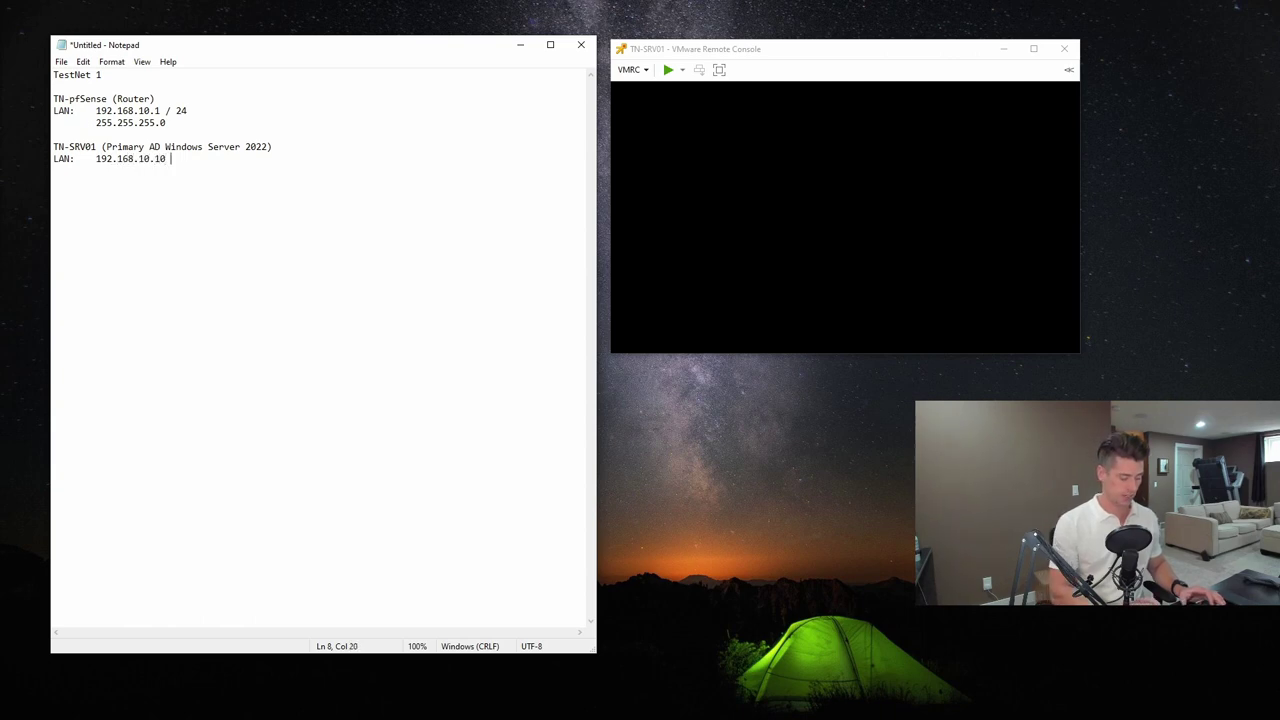
type(" / 24")
key("BackSpace")
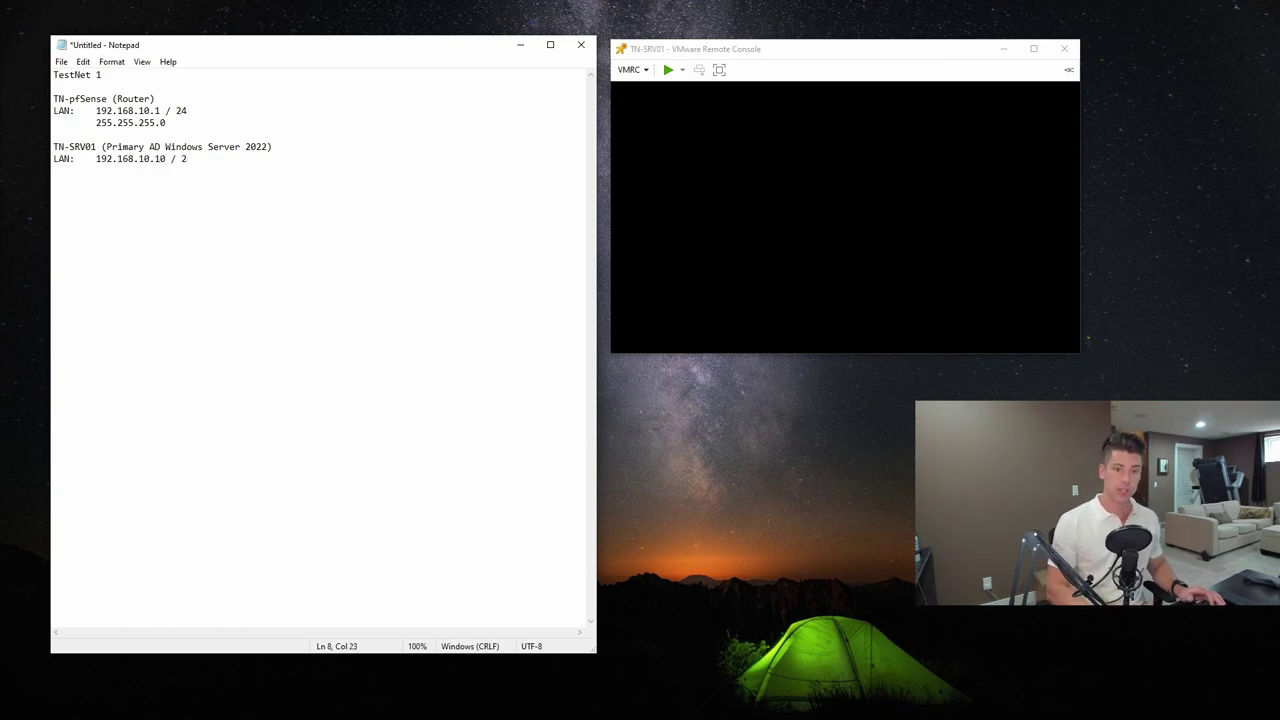
type("4")
key("Return")
key("Tab")
type("25")
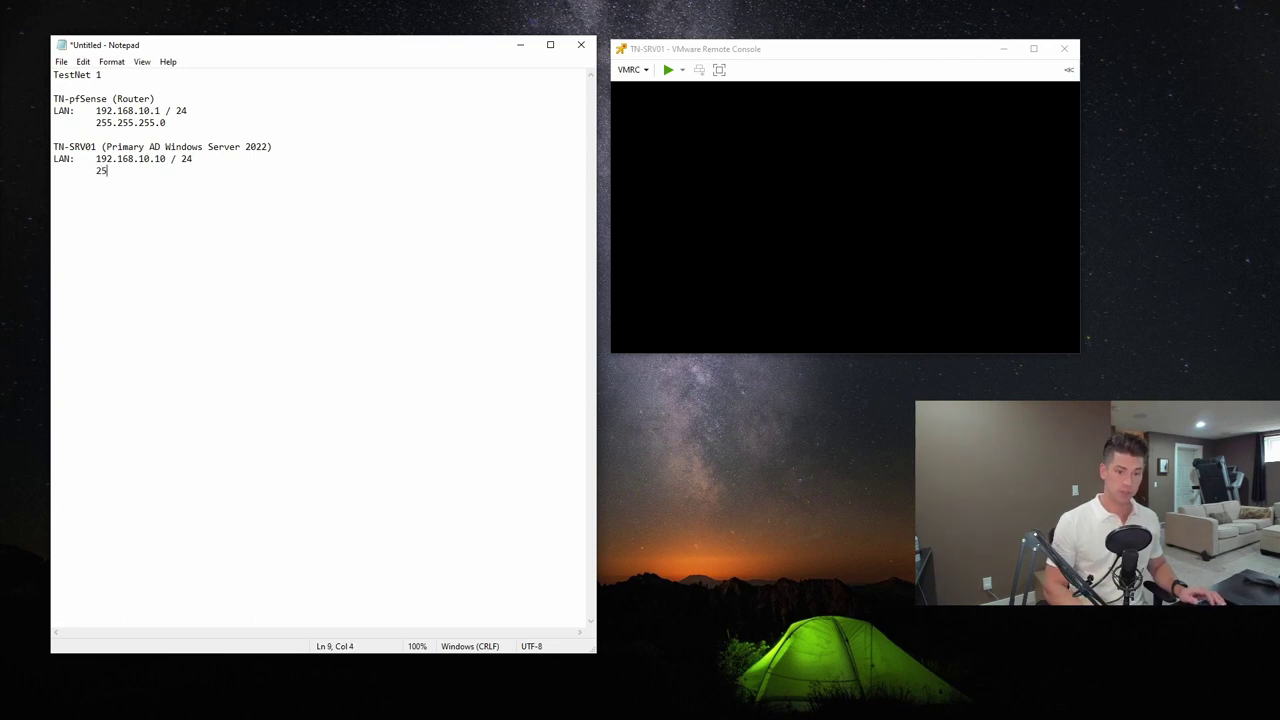
type("5.255.255.")
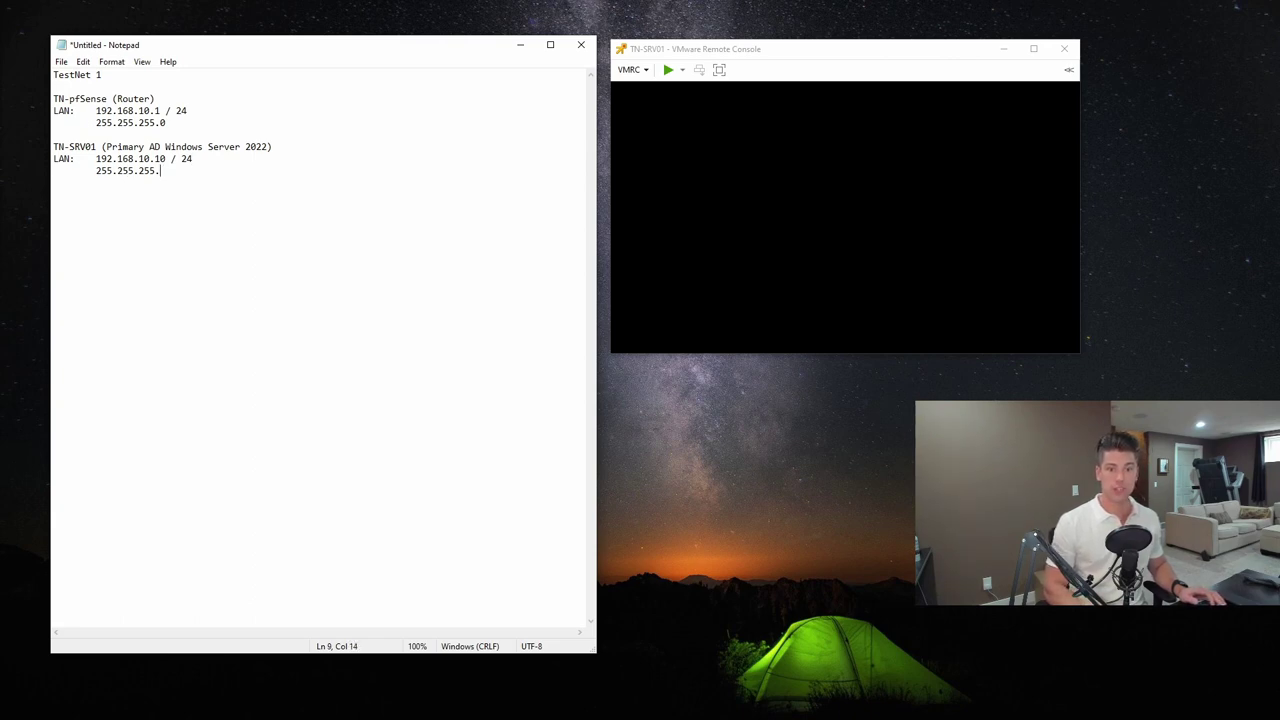
type("0")
key("Return")
key("Return")
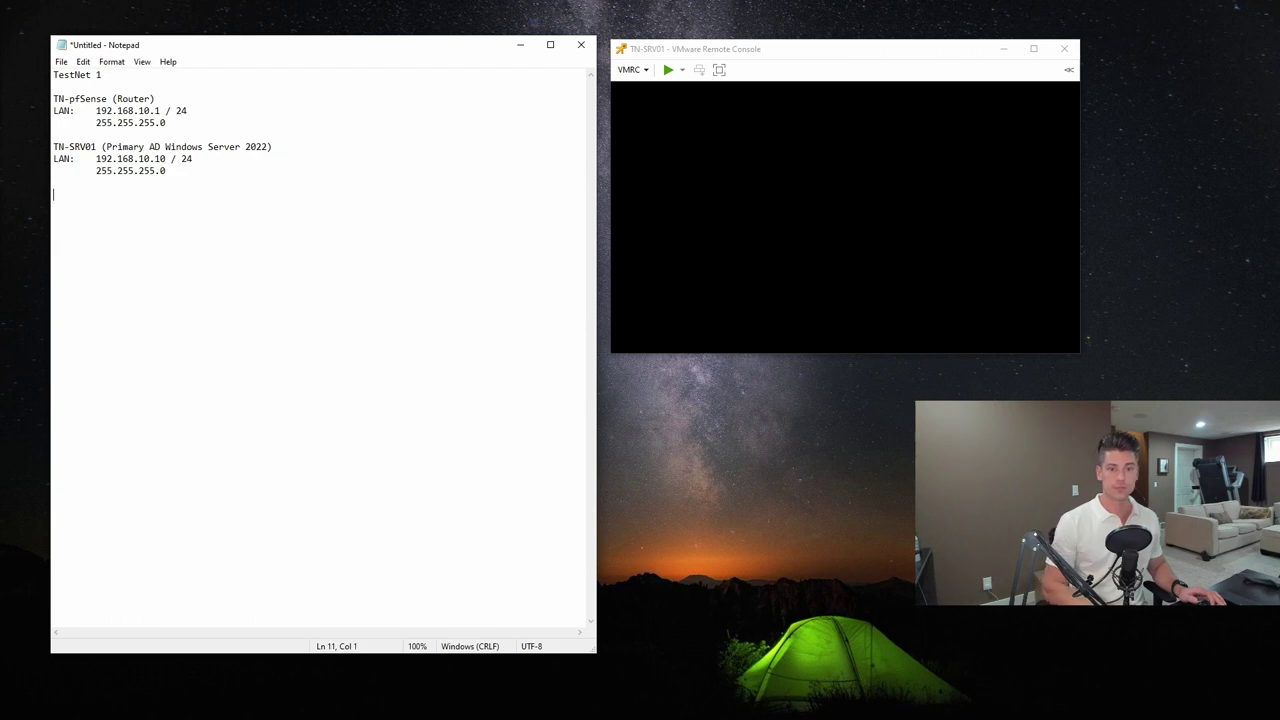
Power on TN-SRV01 and reposition its console window while it boots the installer.
left_click(670, 70)
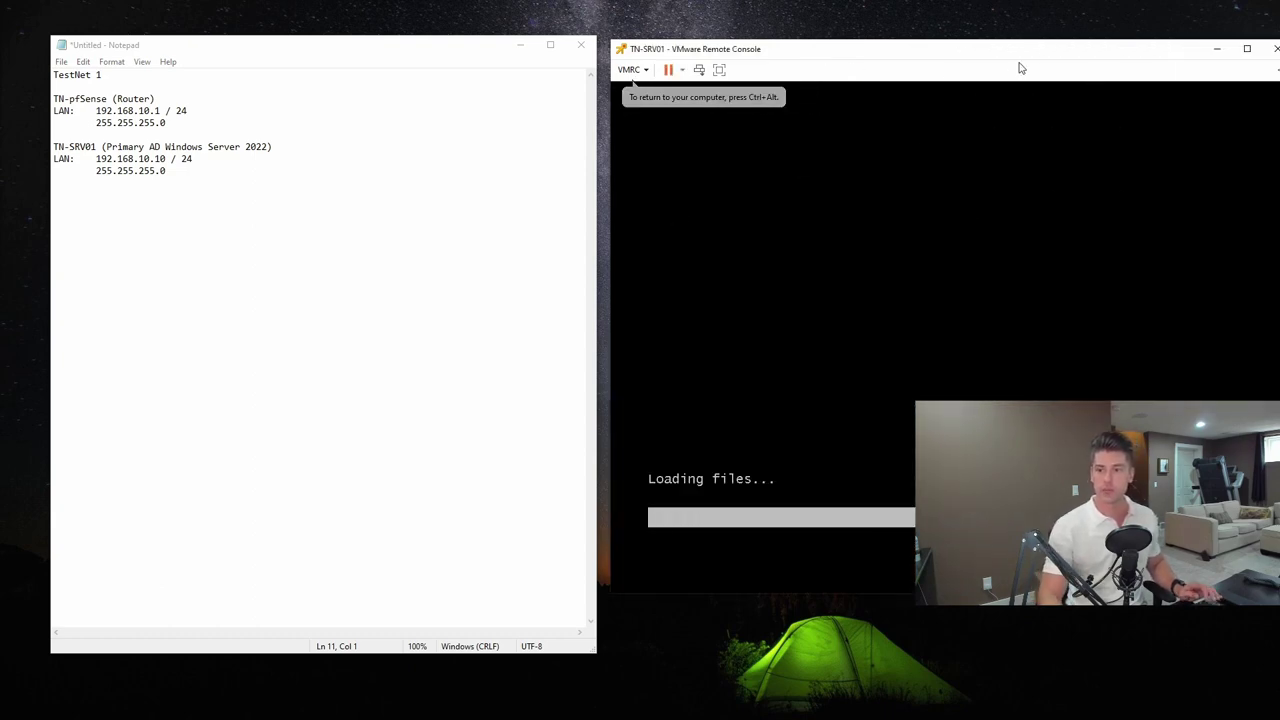
left_click_drag(1004, 60, 575, 70)
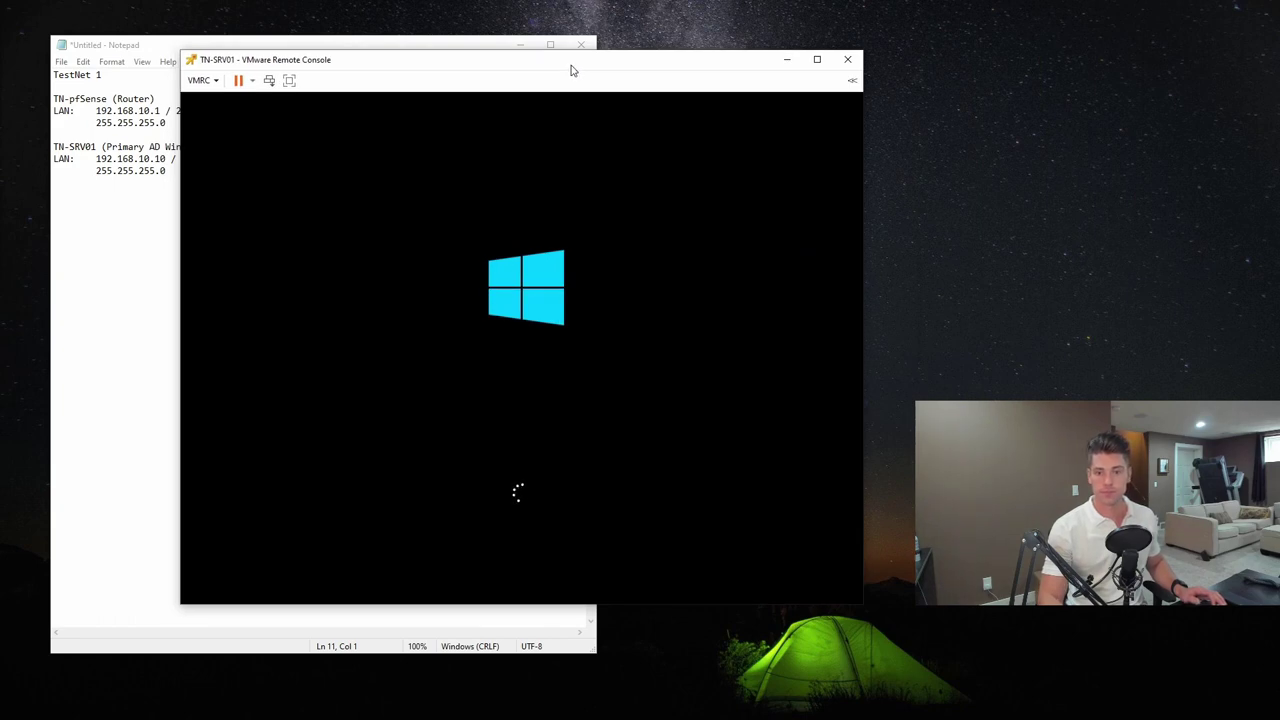
left_click_drag(575, 70, 630, 65)
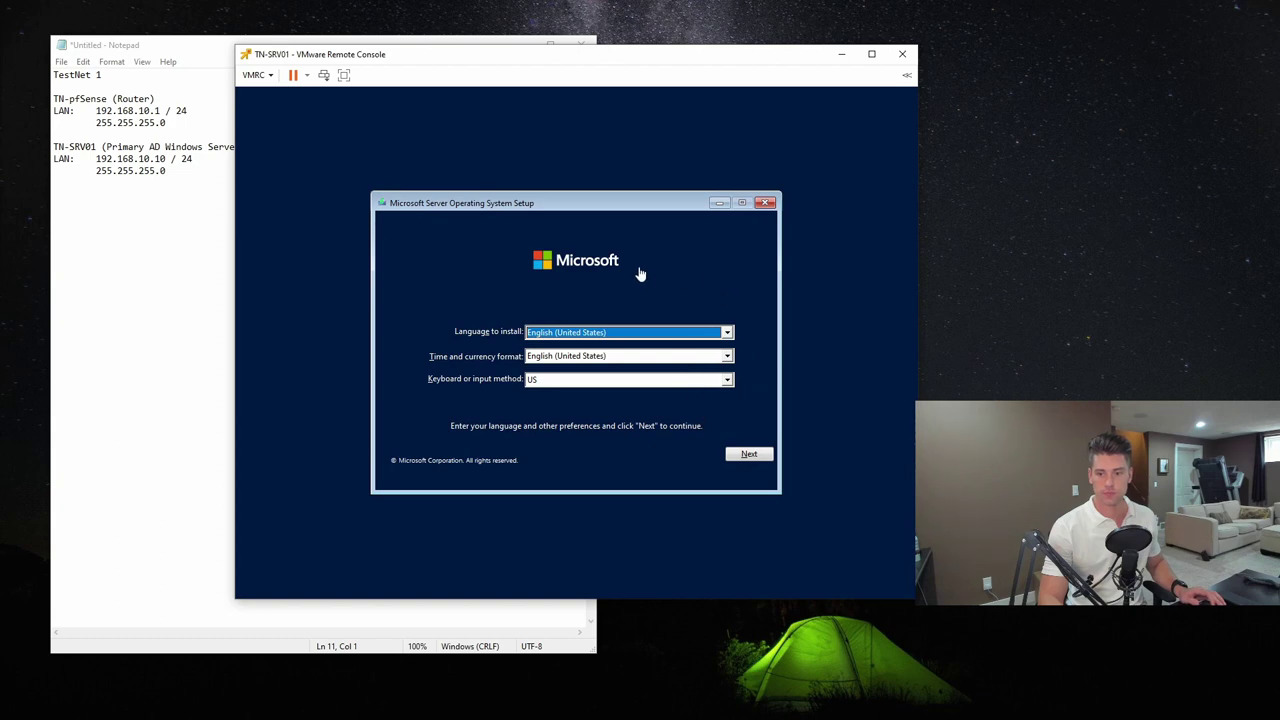
Keep default language settings, skip the product key, and pick Windows Server 2022 Datacenter.
left_click(749, 455)
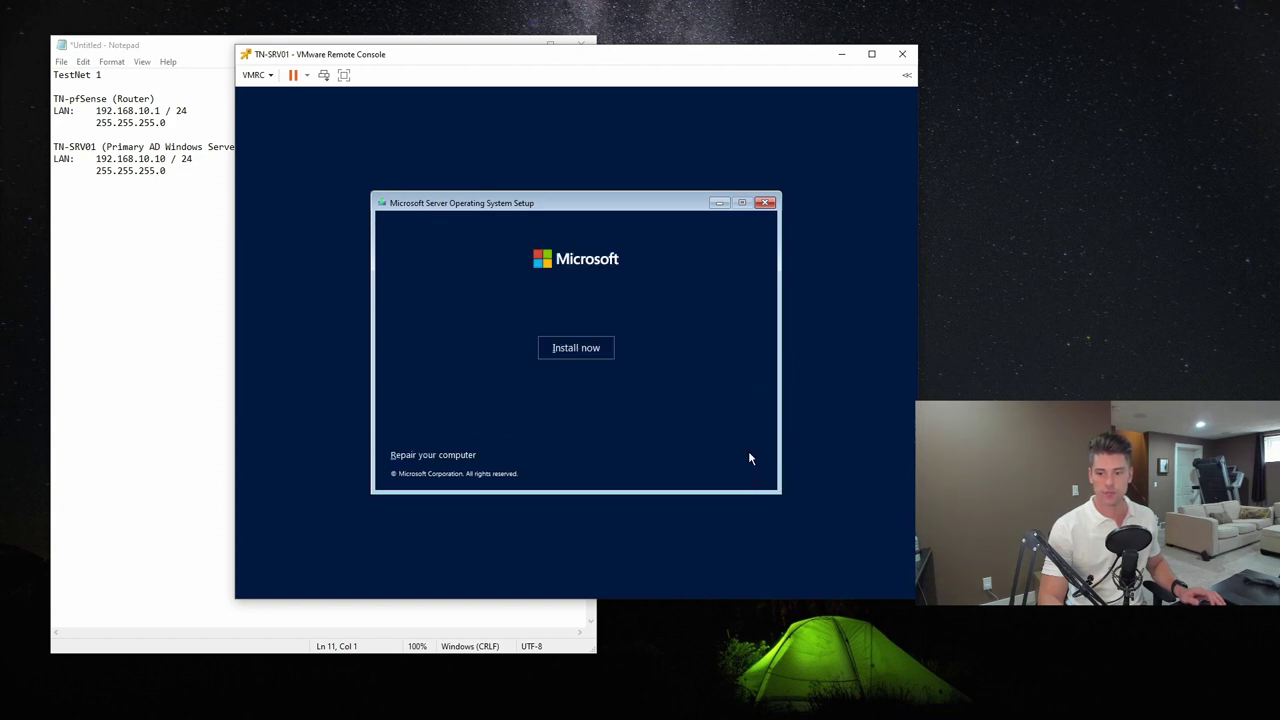
left_click(578, 350)
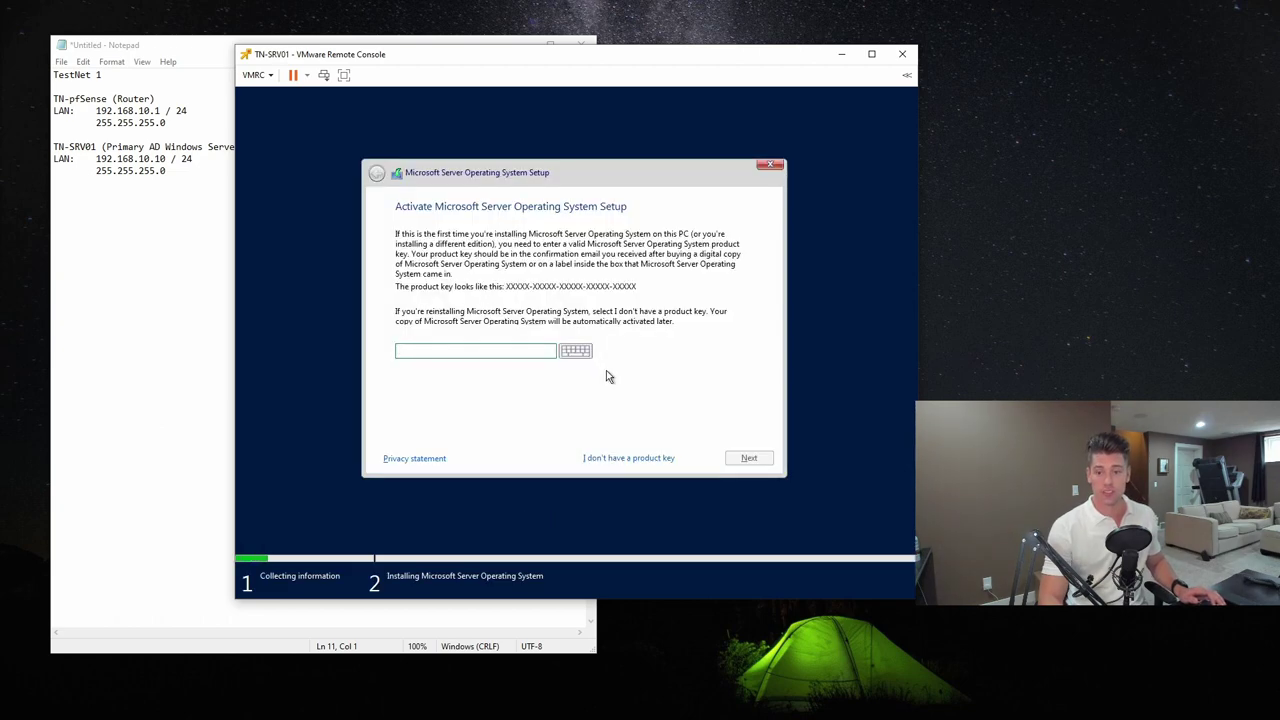
left_click(628, 458)
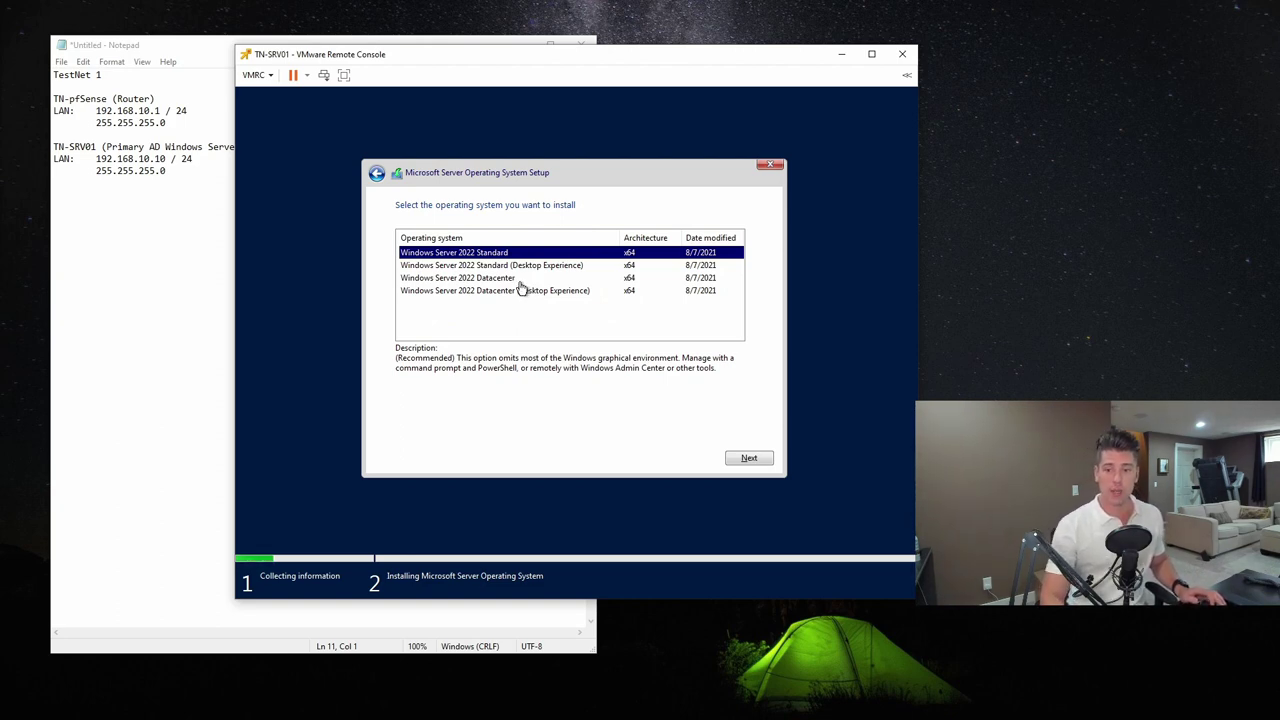
left_click(517, 285)
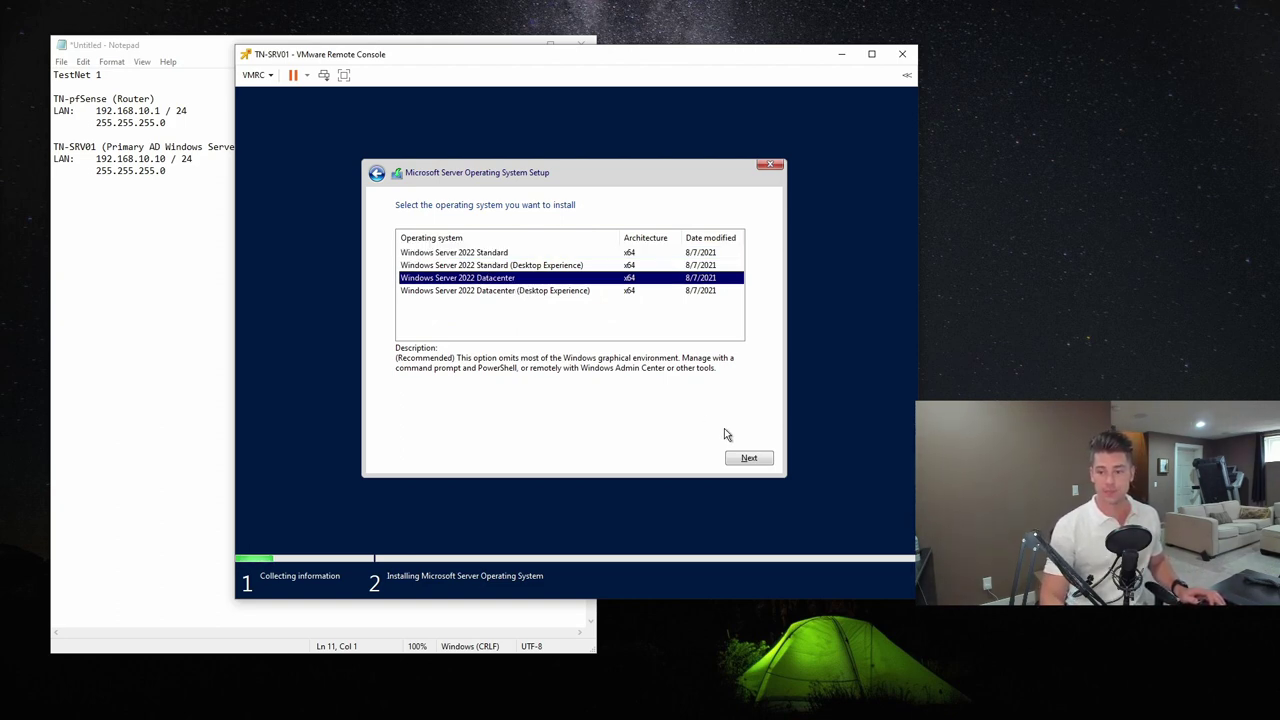
left_click(752, 459)
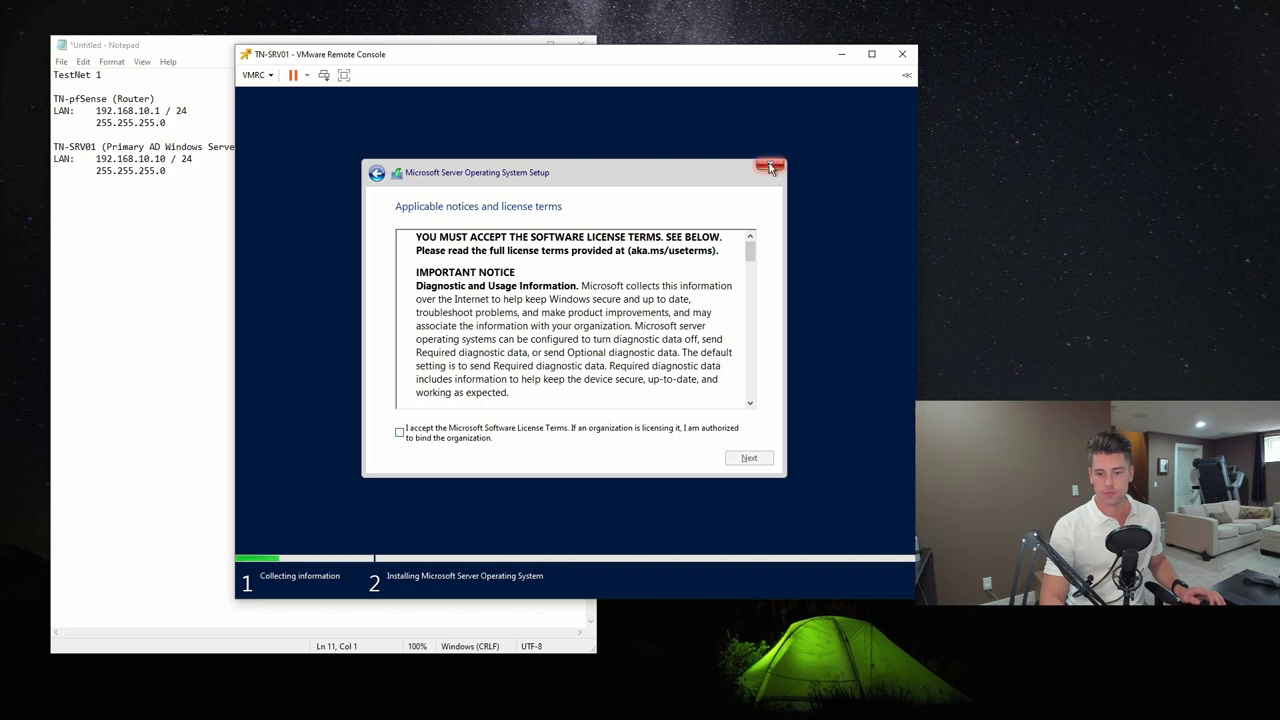
Go back and switch the edition to Windows Server 2022 Datacenter (Desktop Experience).
left_click(377, 173)
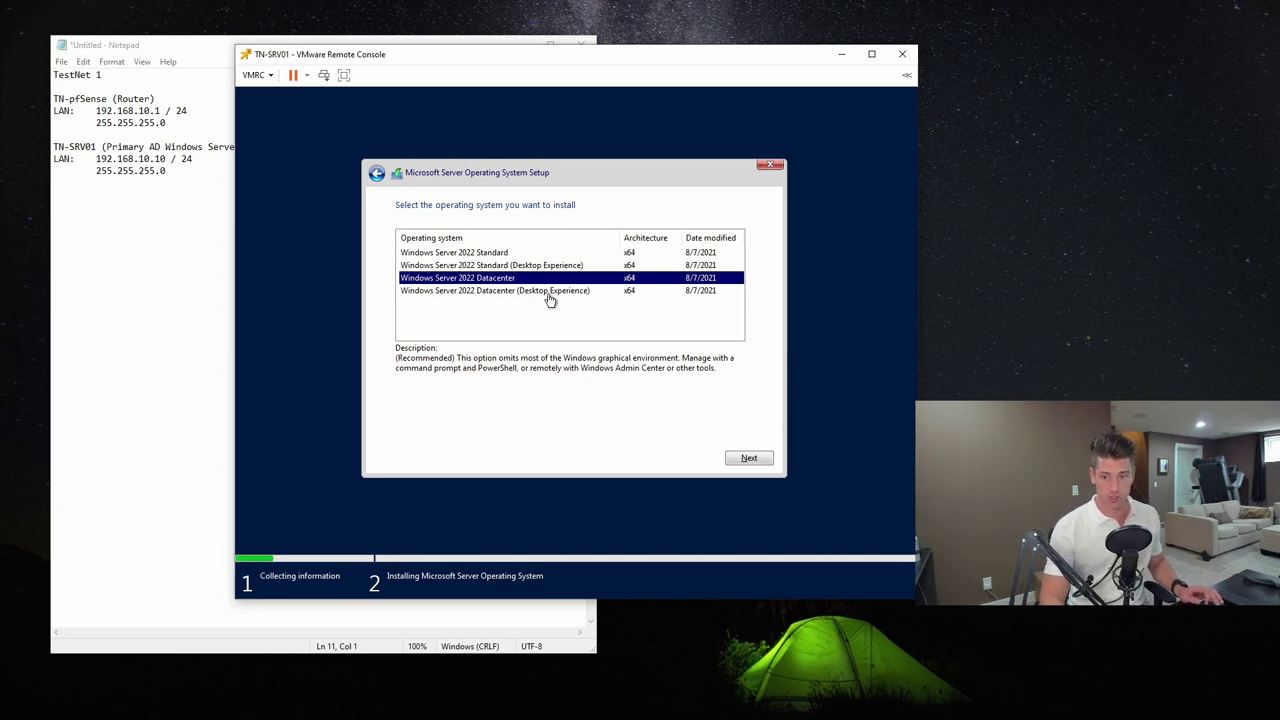
left_click(549, 297)
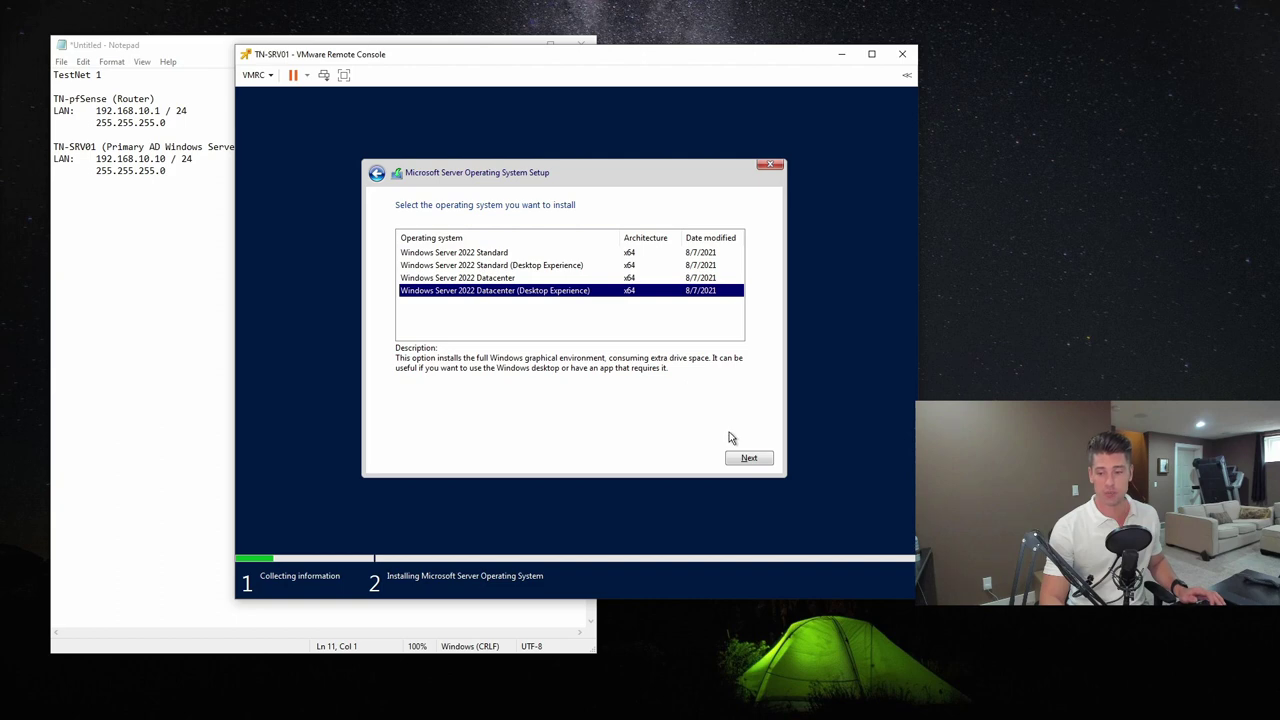
left_click(752, 464)
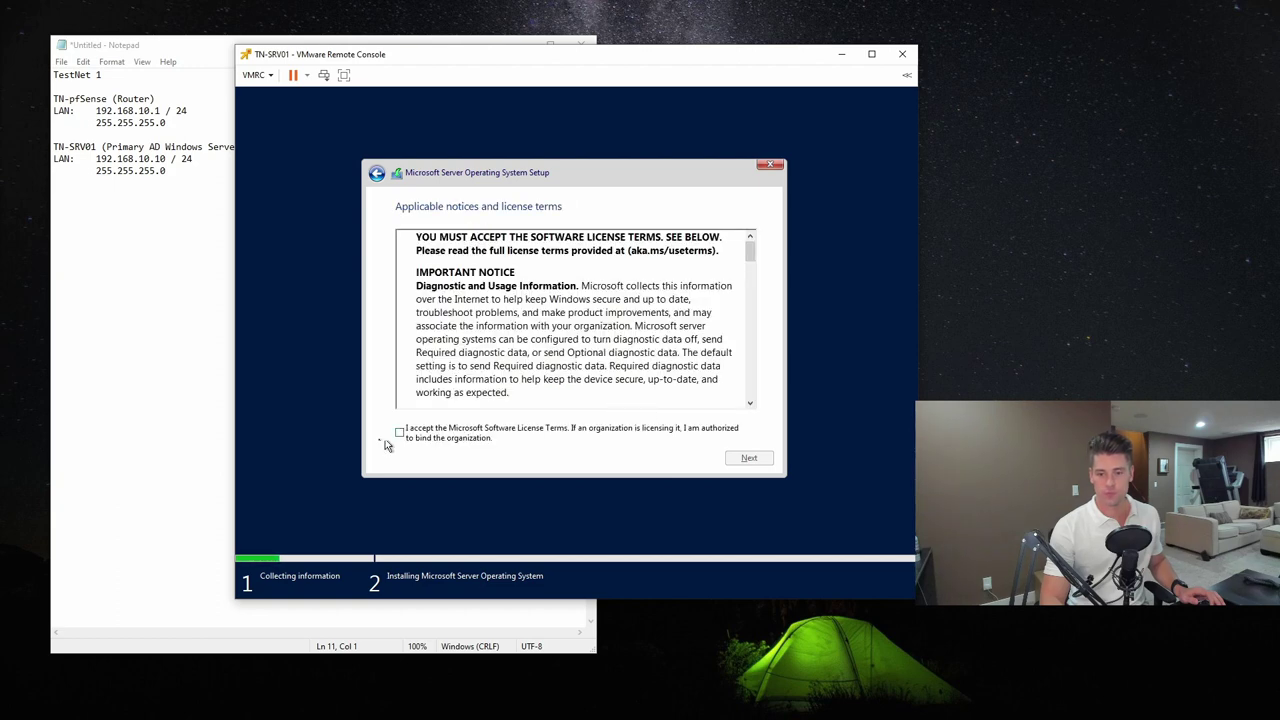
Accept the Microsoft license terms and choose the Custom installation type.
left_click(400, 432)
left_click(749, 458)
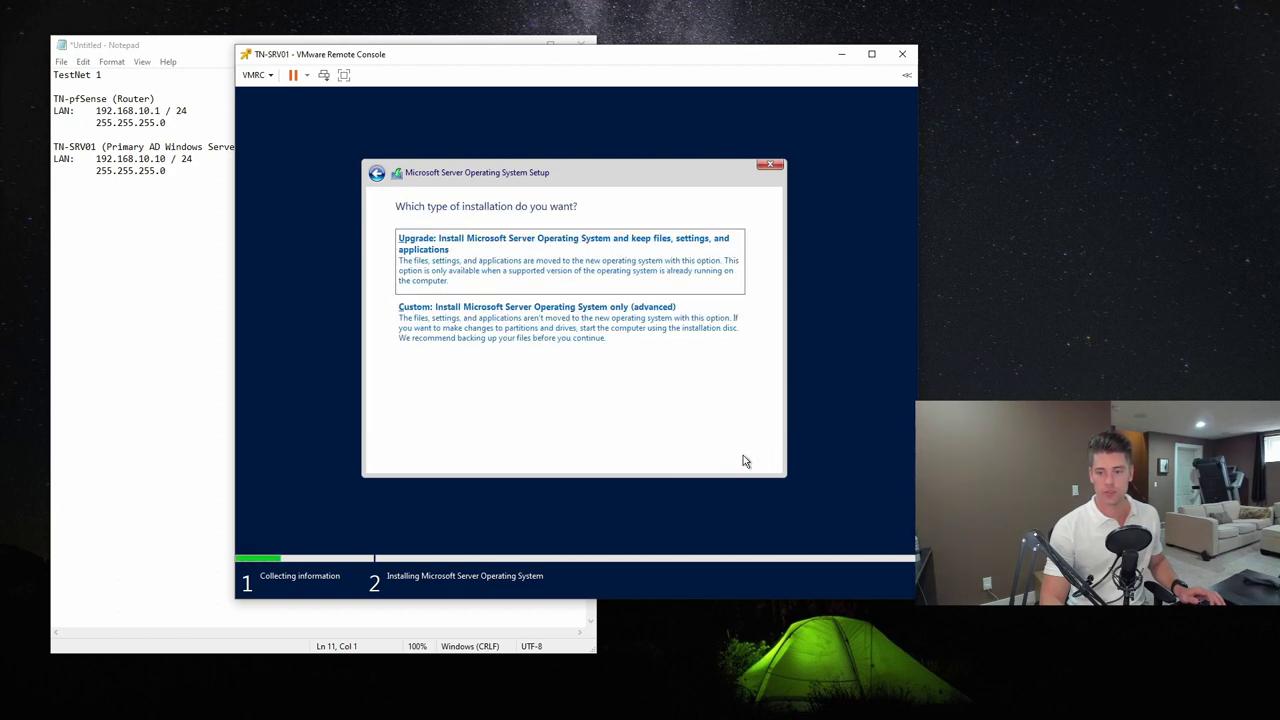
left_click(522, 335)
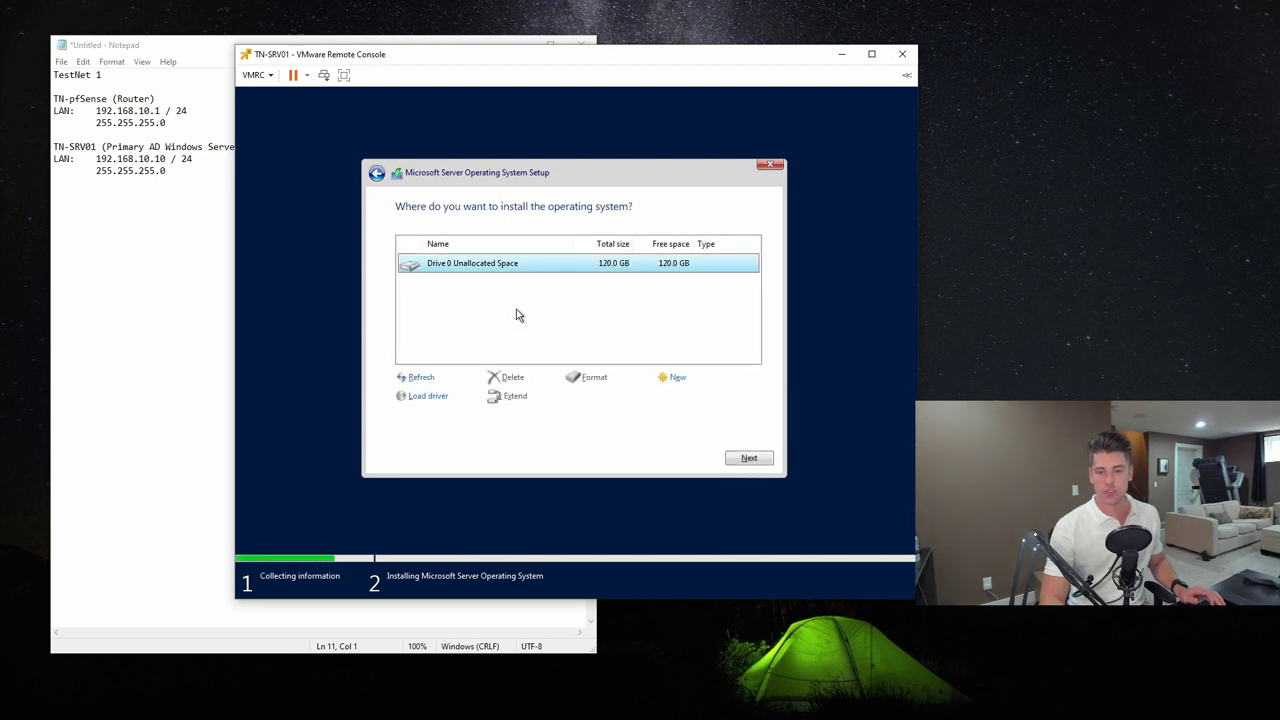
Install onto Drive 0's 120.0 GB unallocated space and wait for file copying to finish.
left_click(750, 459)
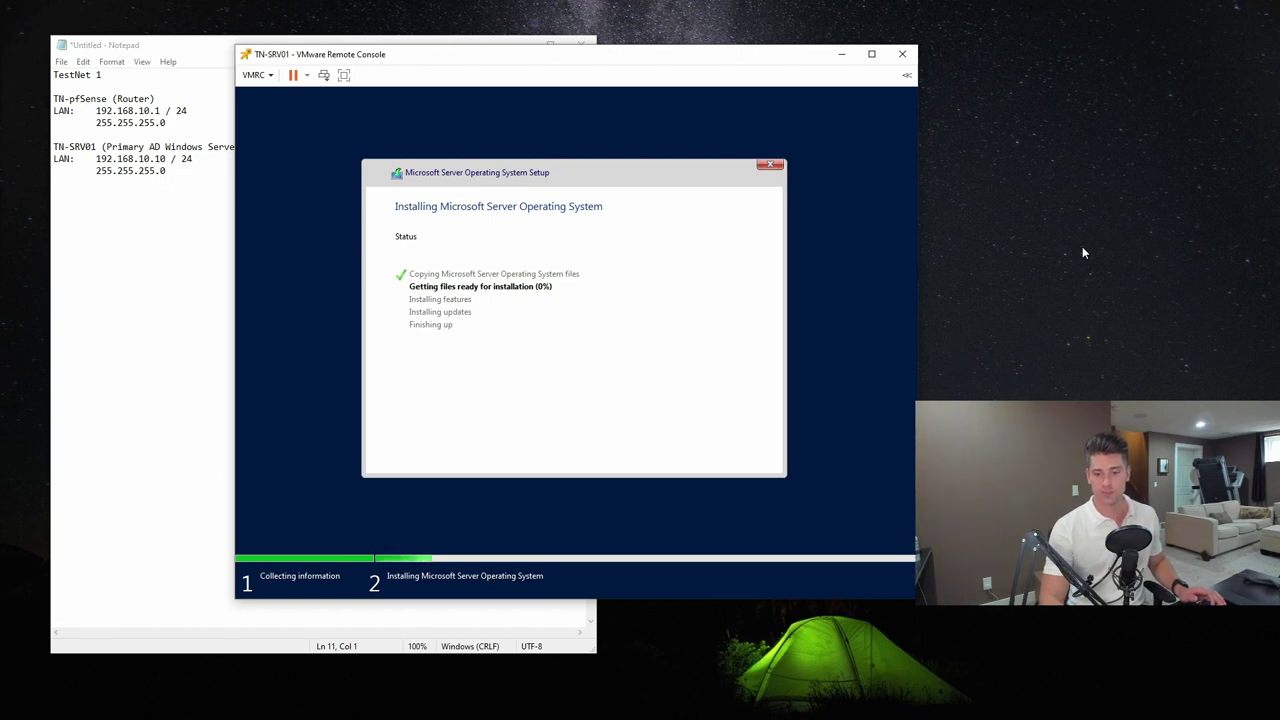
left_click(1095, 294)
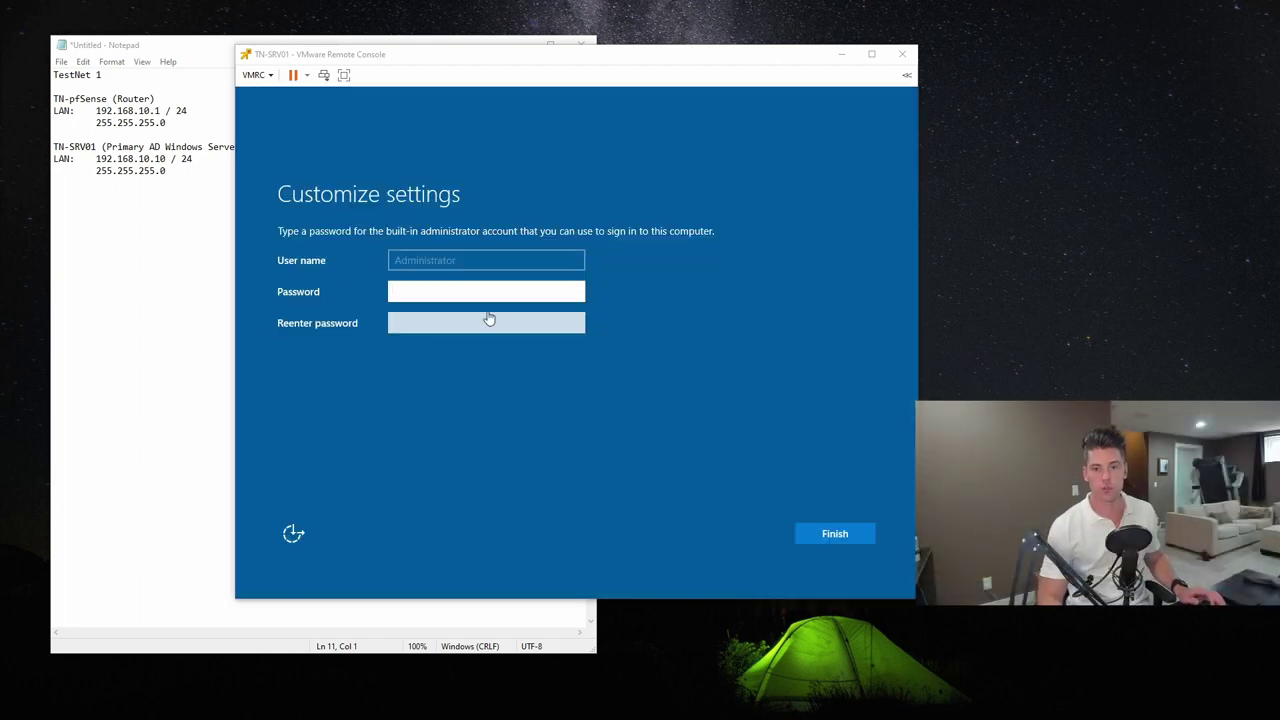
Enter and confirm the Administrator password, then finish setup.
left_click(412, 292)
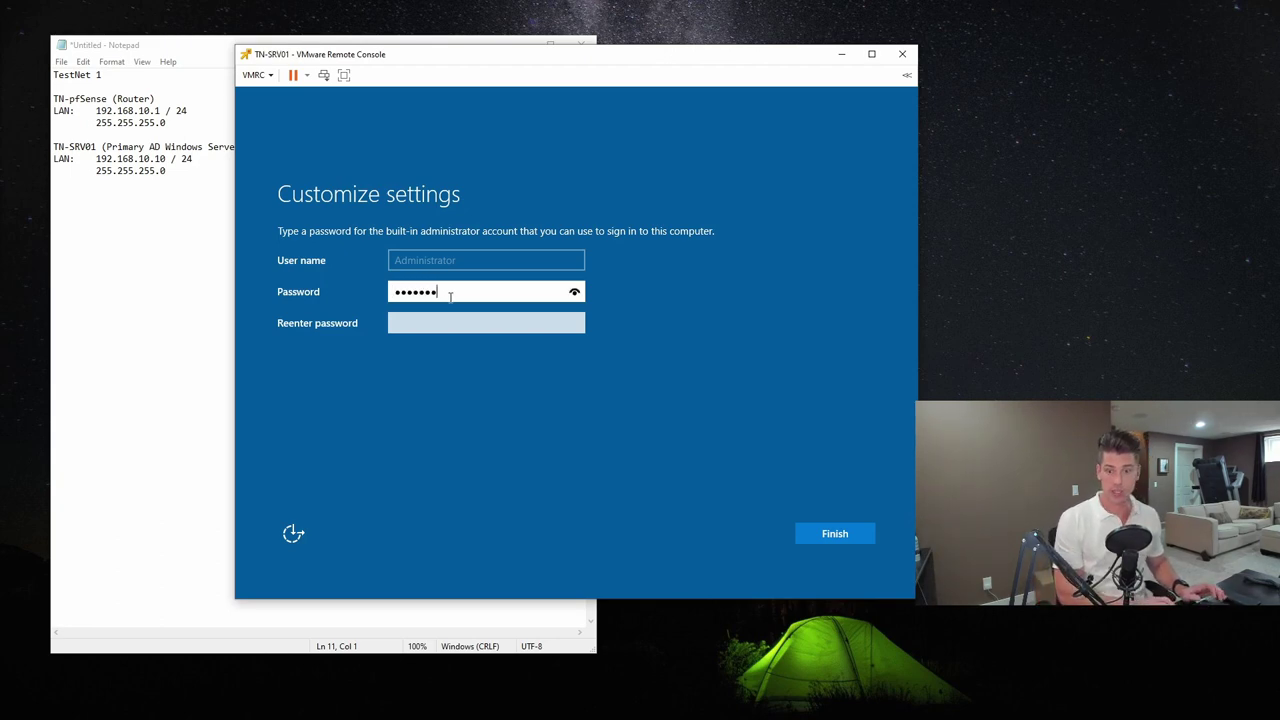
key("Tab")
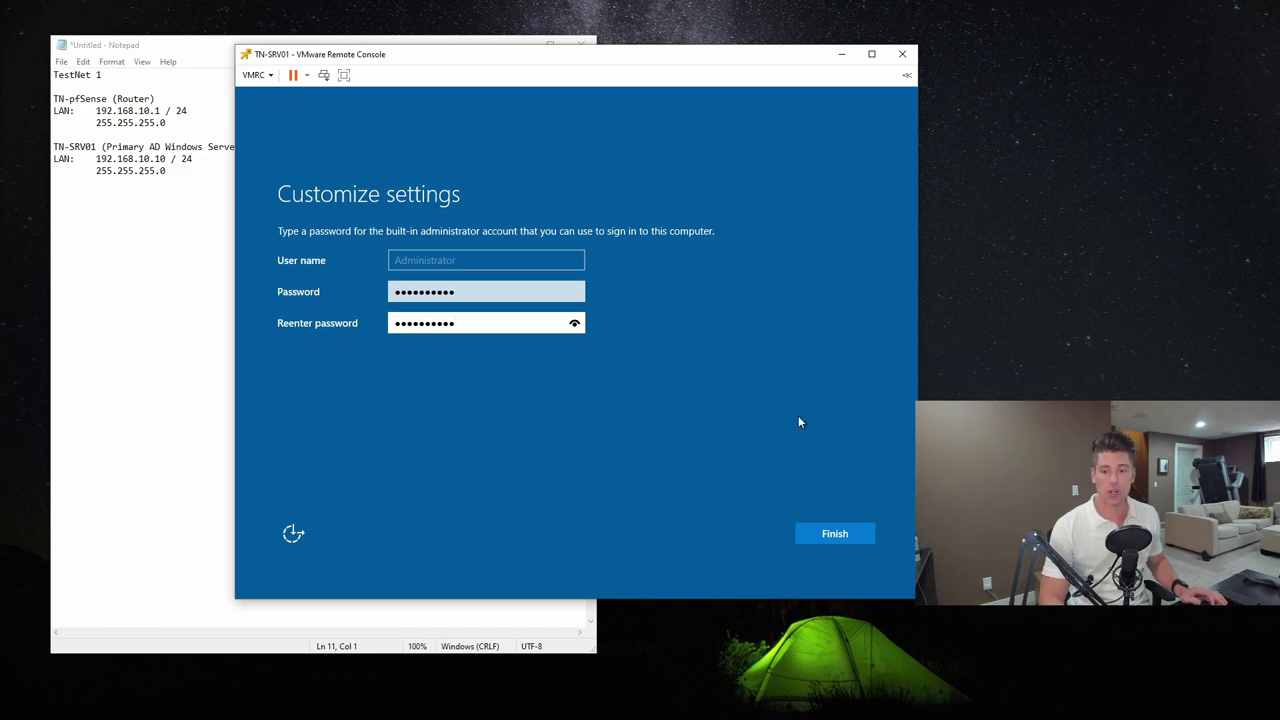
left_click(831, 534)
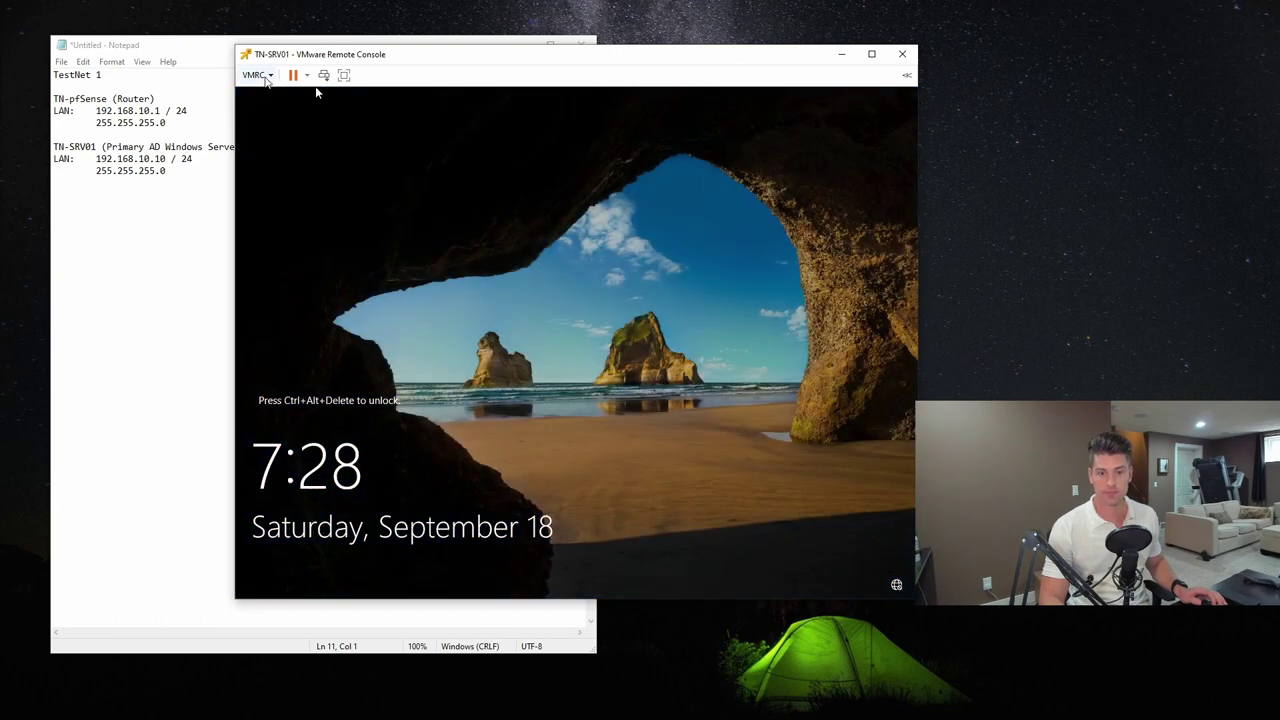
Send Ctrl+Alt+Del from the VMRC menu and sign in with the Administrator password.
left_click(258, 76)
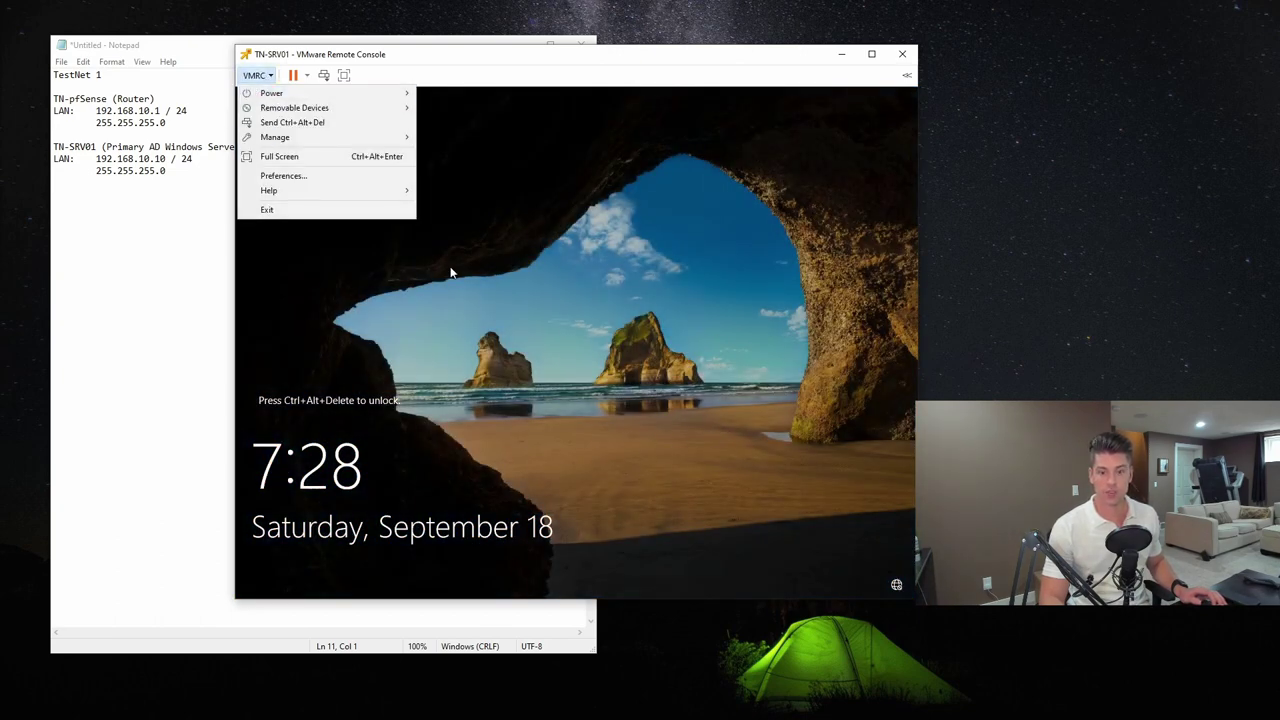
left_click(300, 123)
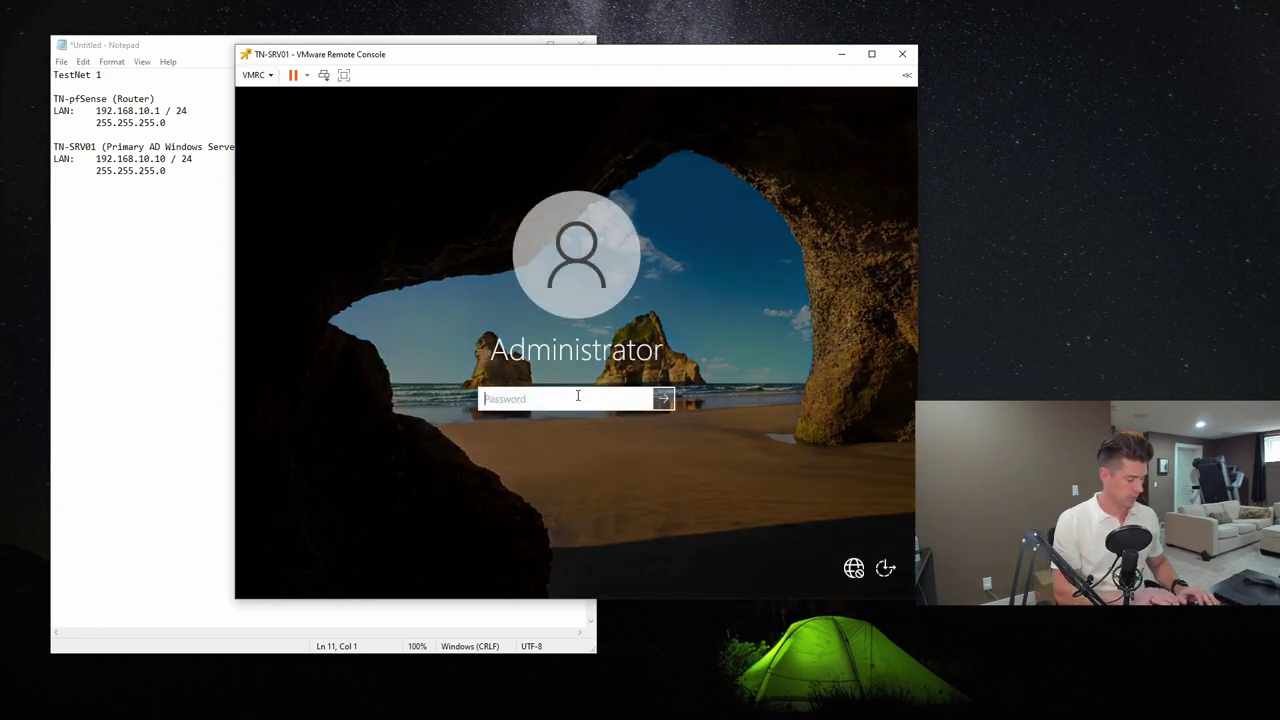
type("•••••••")
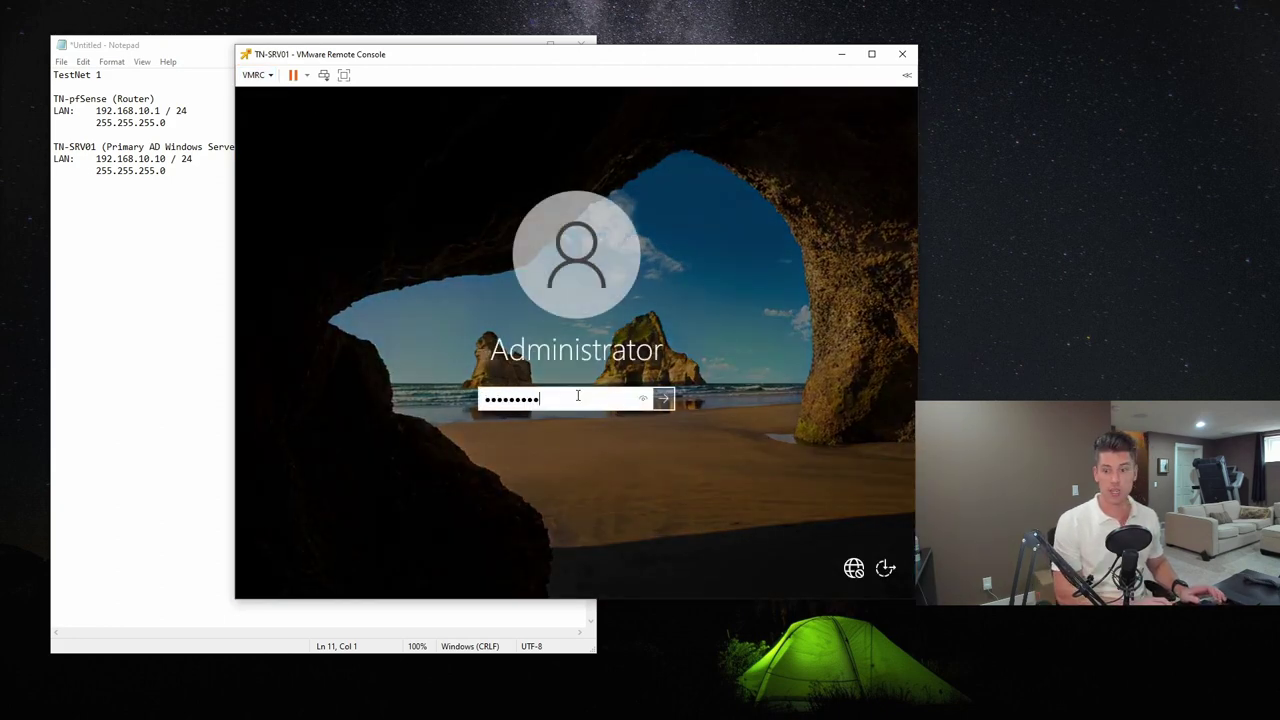
key("Return")
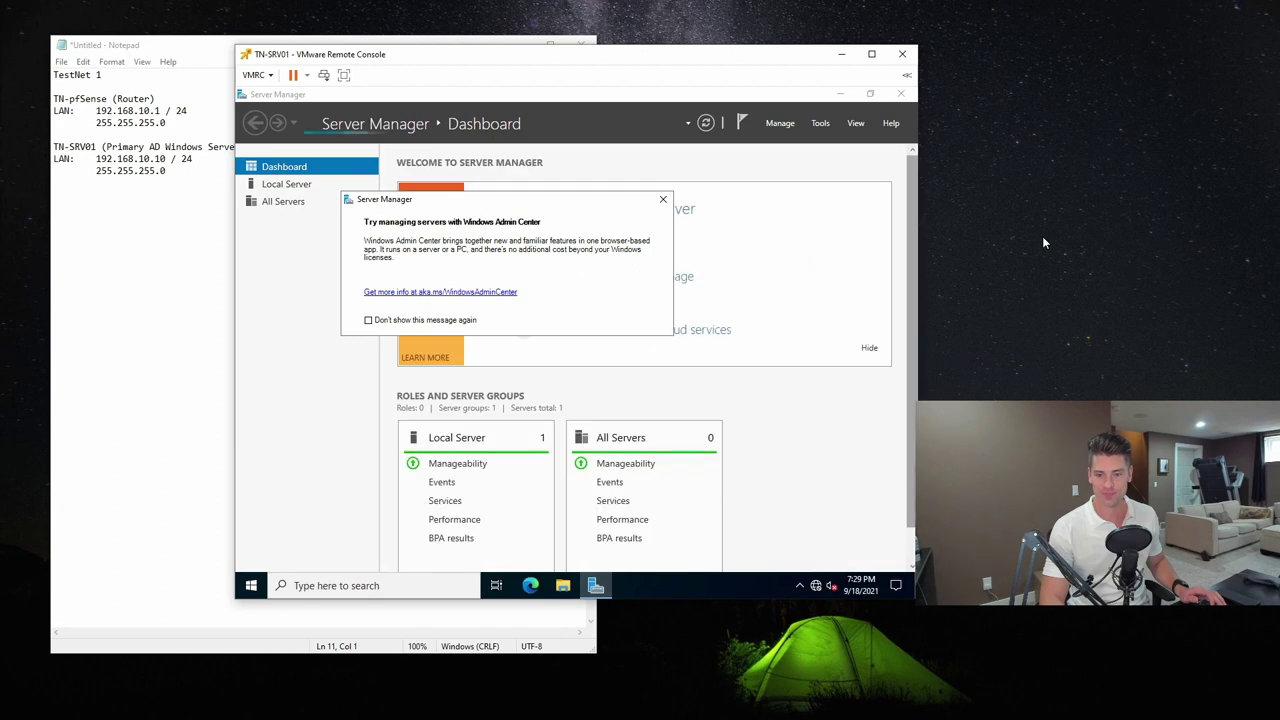
Tick 'Don't show this message again' on the Admin Center prompt, close it, and minimize Server Manager.
left_click(368, 321)
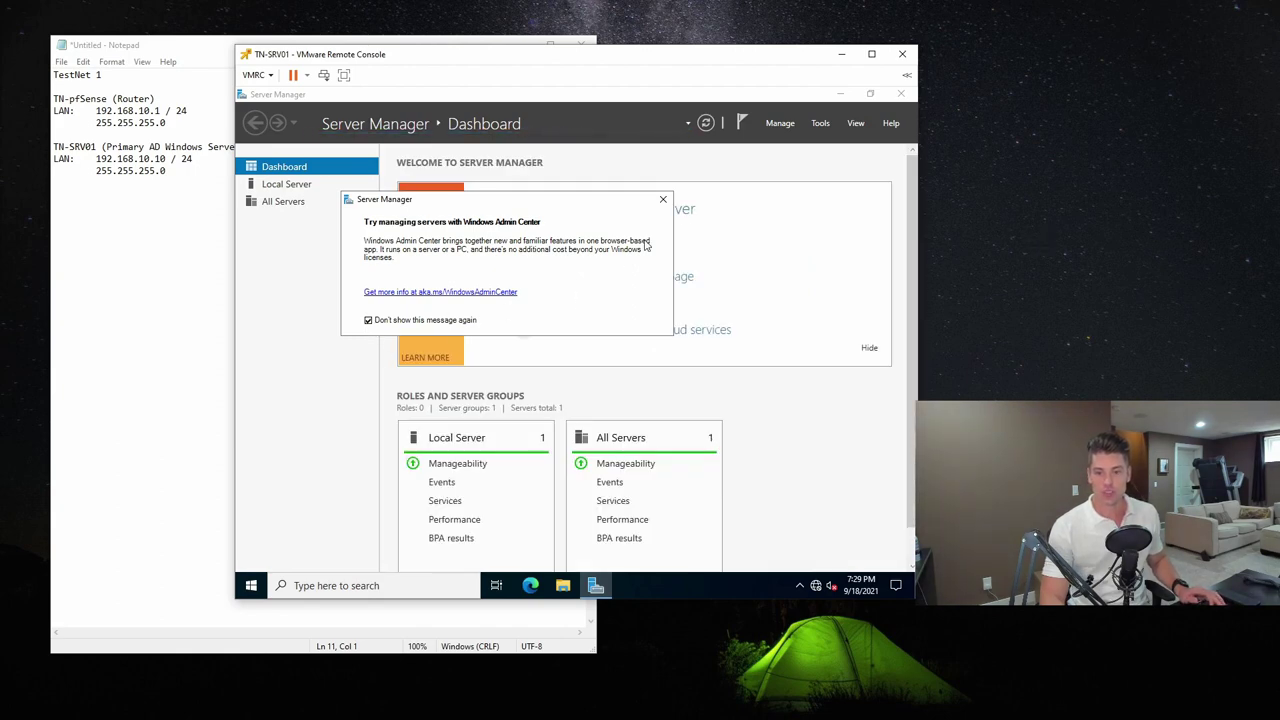
left_click(662, 199)
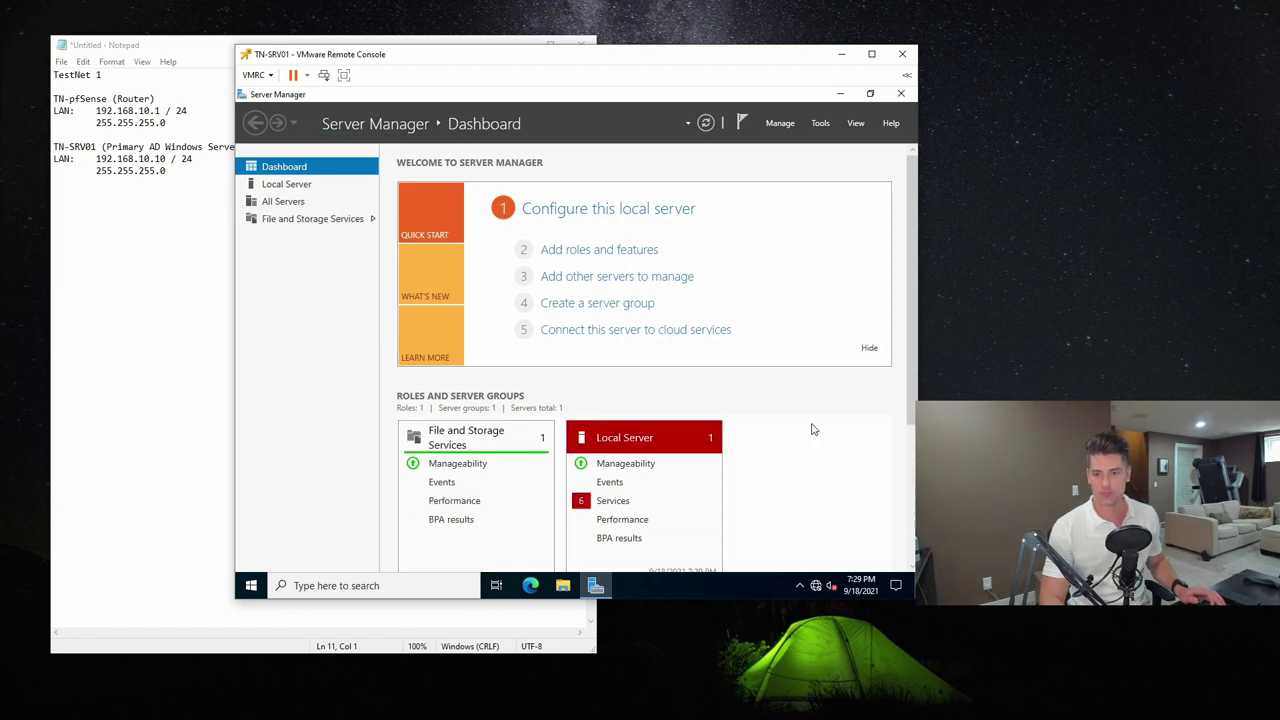
left_click(840, 94)
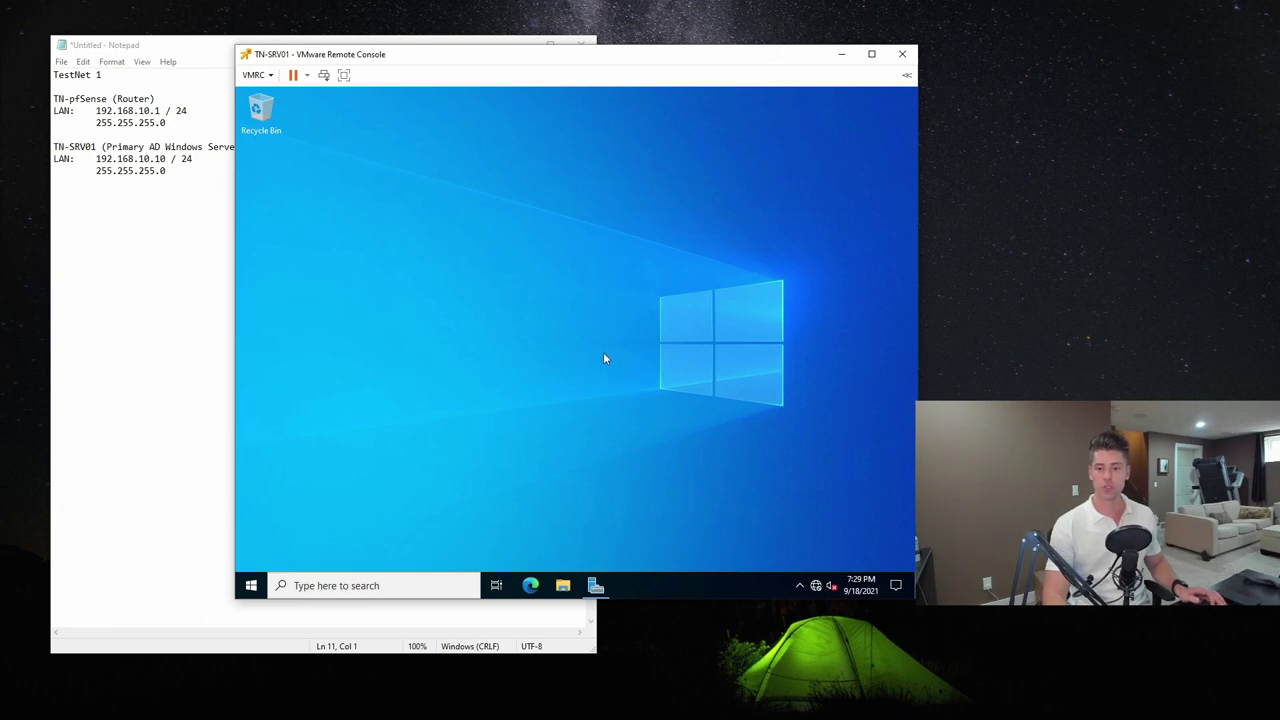
Open System Properties' Computer Name settings via 'advanced system' search, start a rename, then cancel out.
key("super")
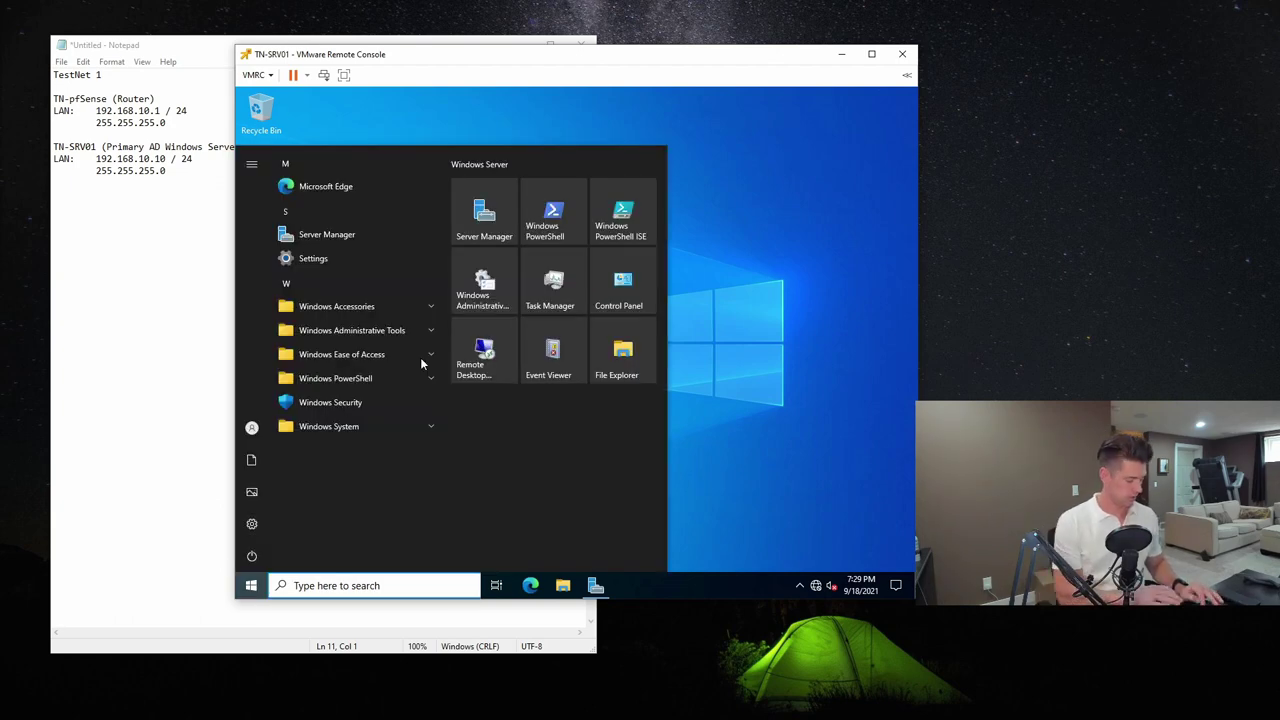
type("advanced system")
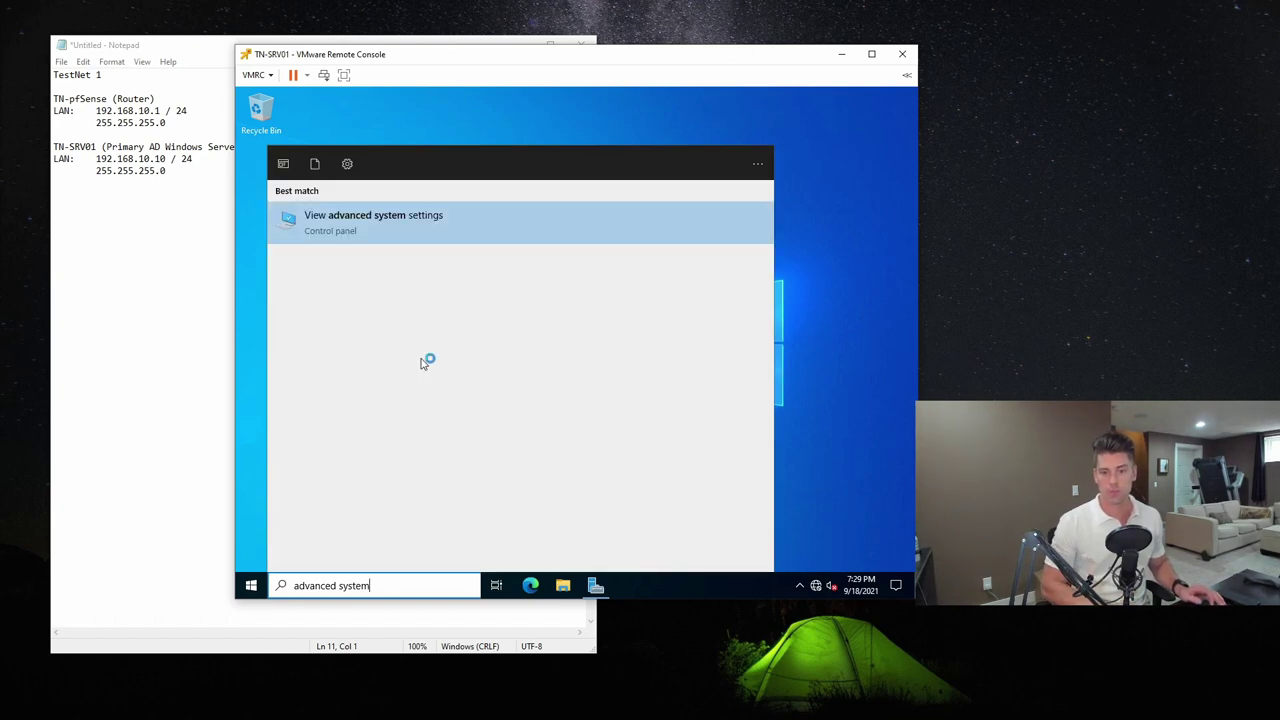
key("Return")
left_click(296, 137)
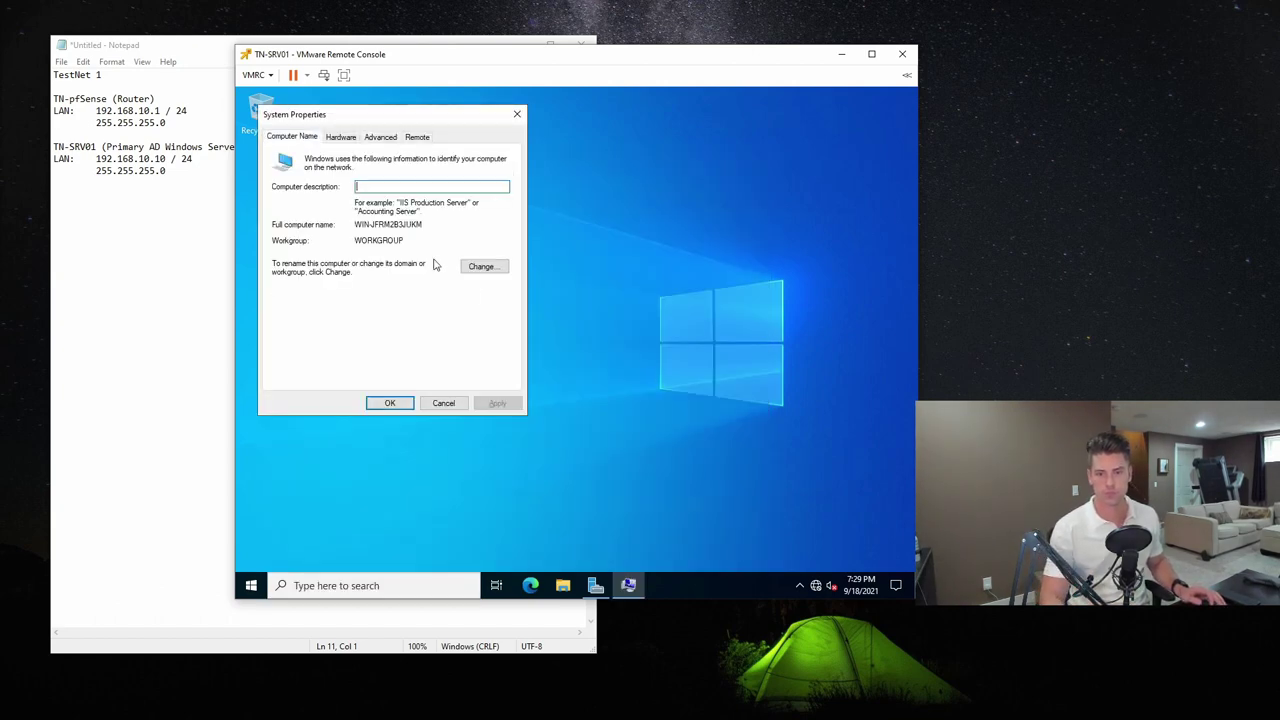
left_click(474, 270)
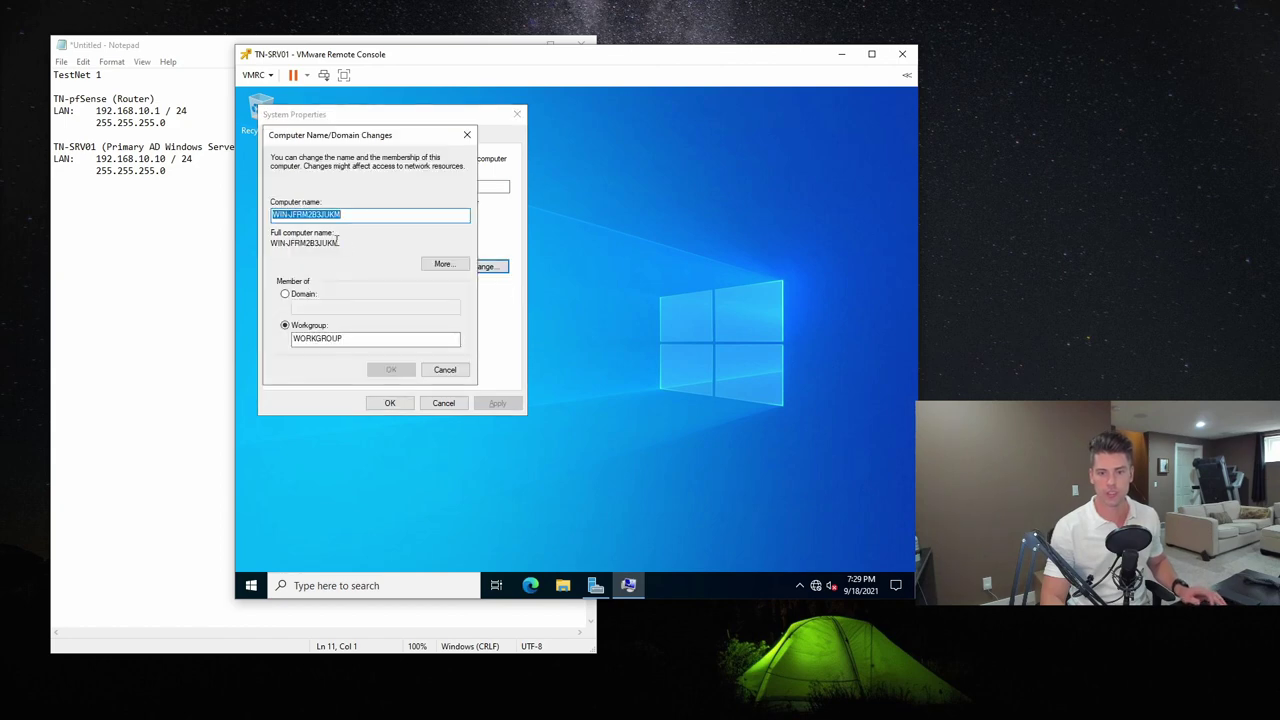
type("TN")
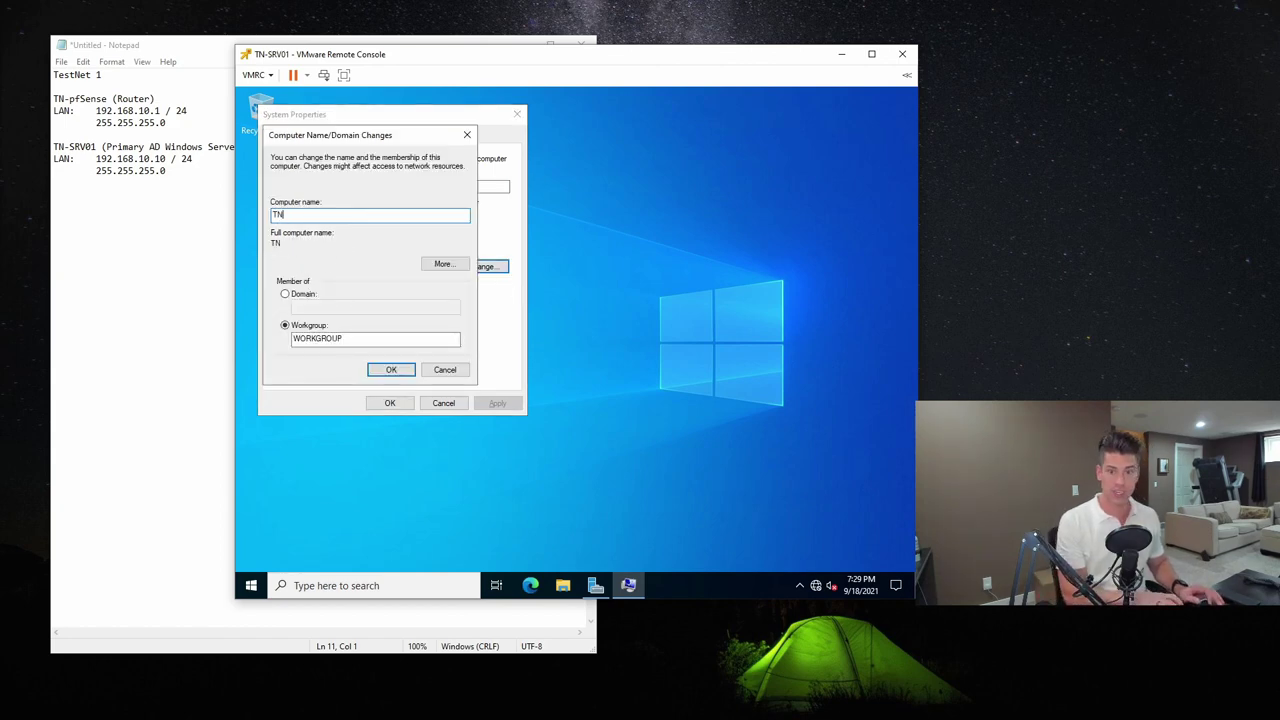
type("-SRV01")
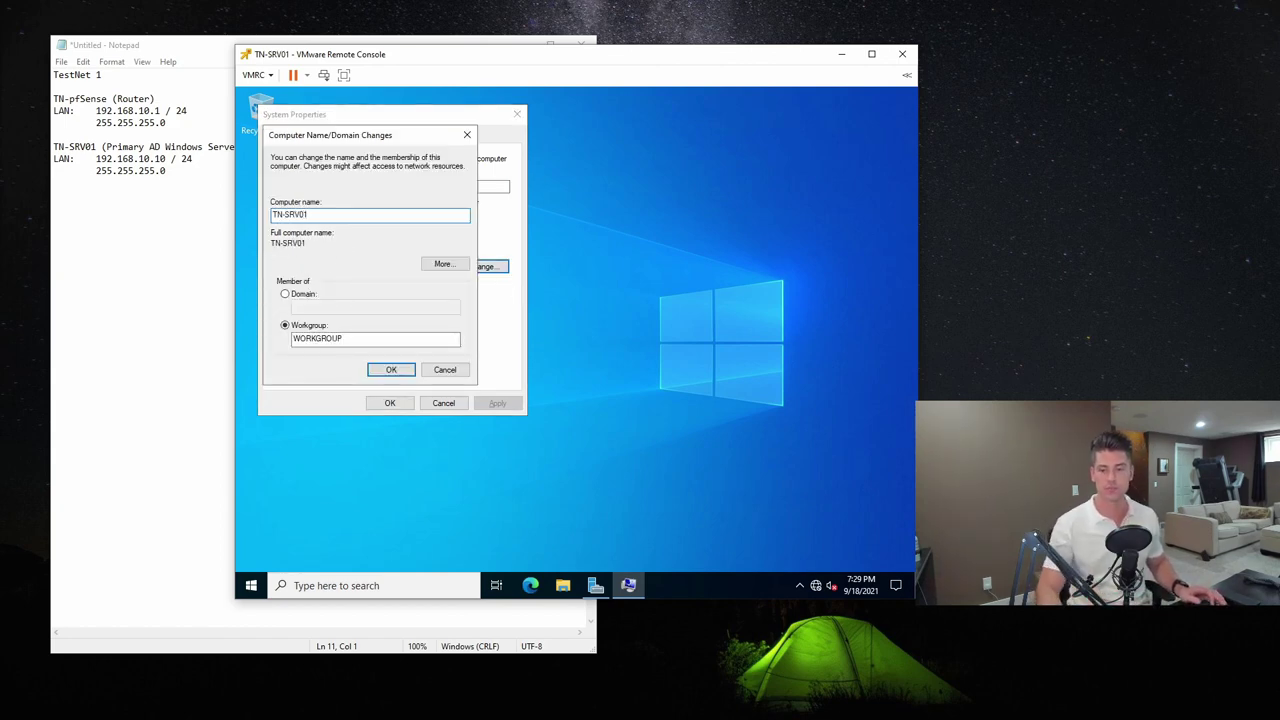
left_click(444, 369)
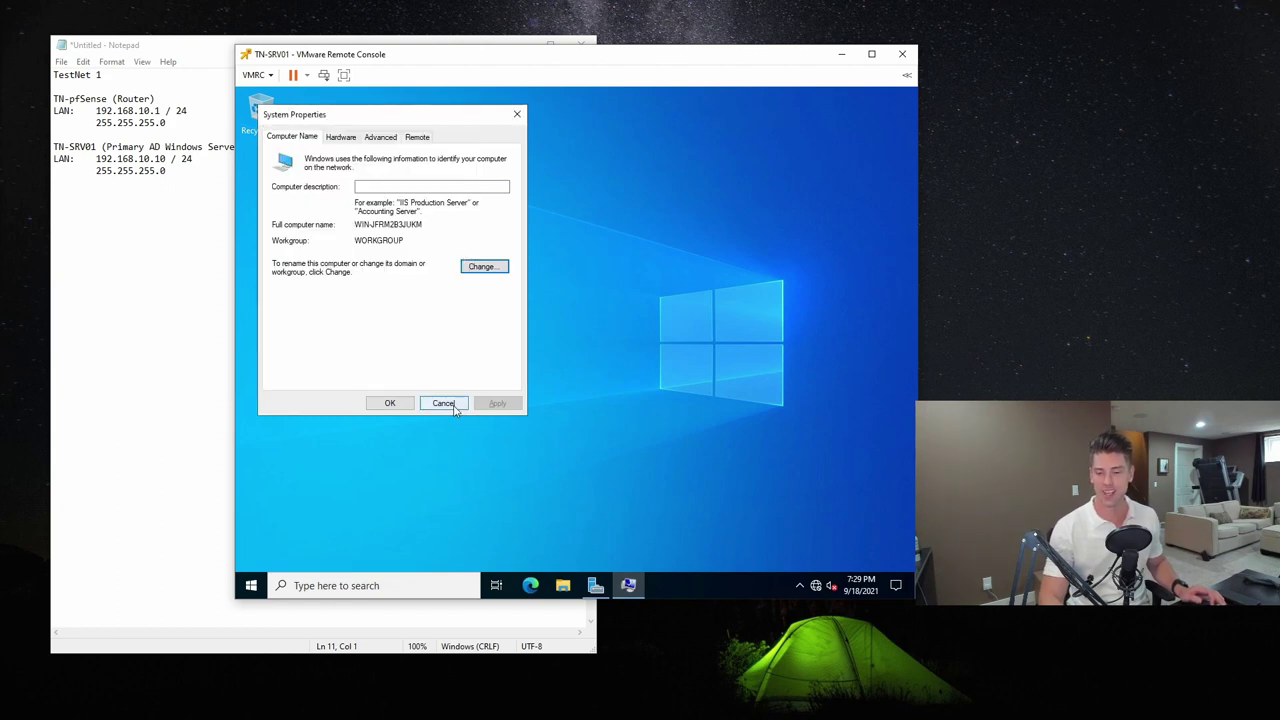
left_click(443, 403)
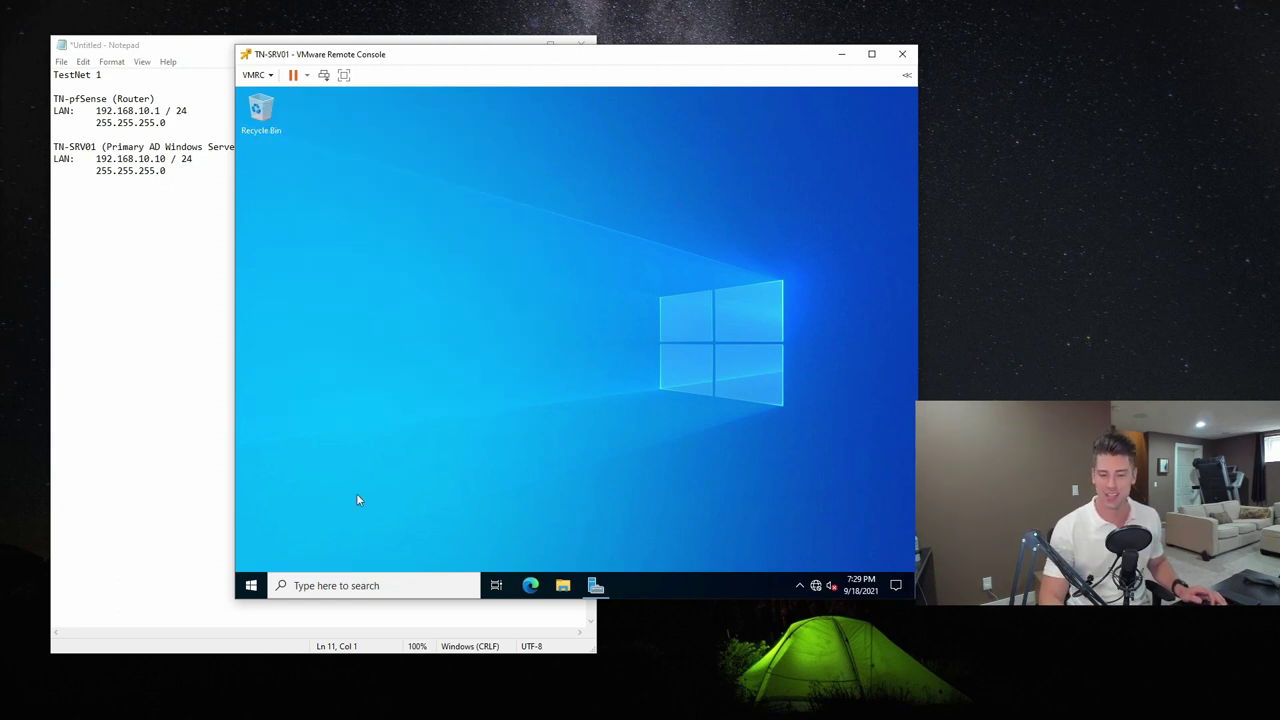
Rename the computer to TN-SRV01 in System Properties and close it to restart.
left_click(252, 587)
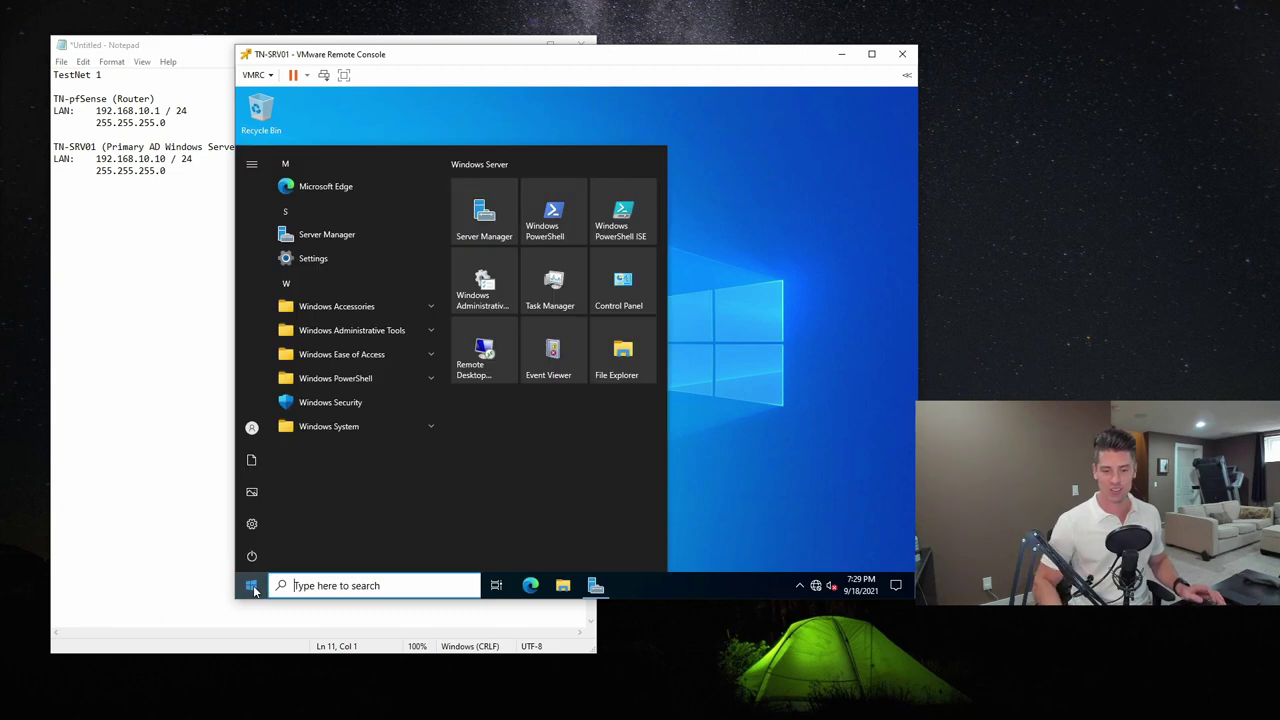
type("advanced systems")
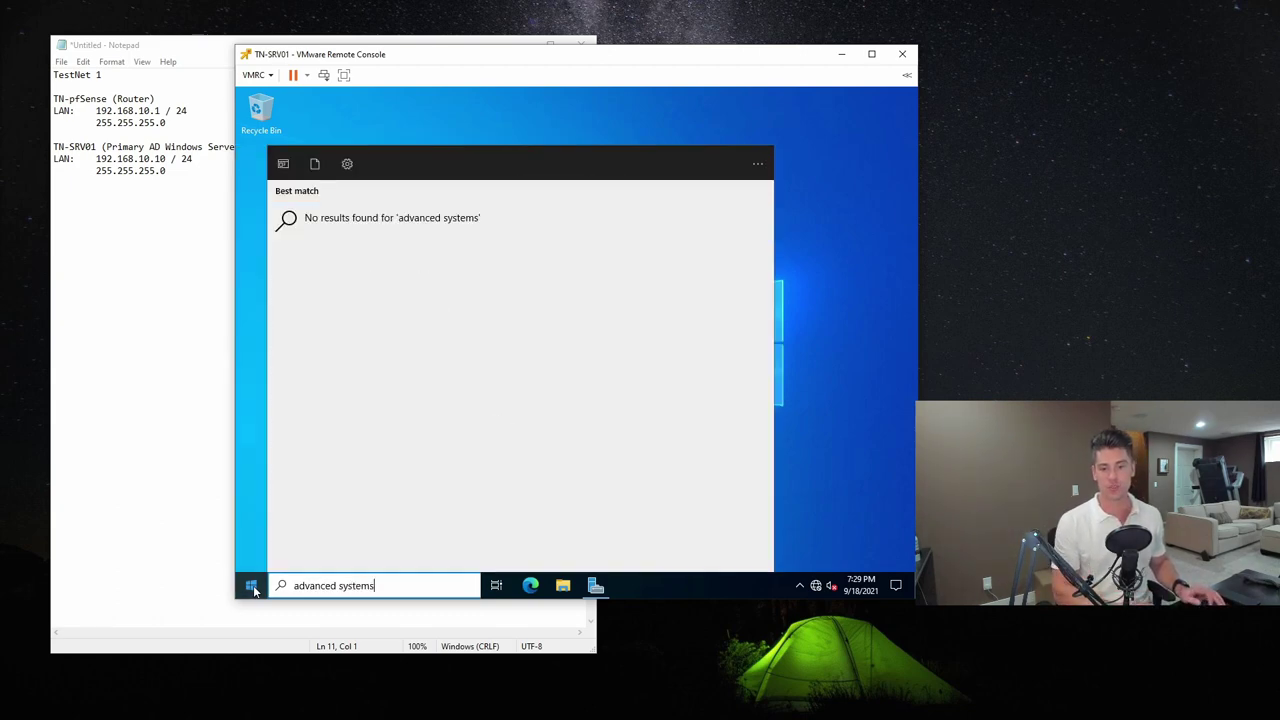
key("BackSpace")
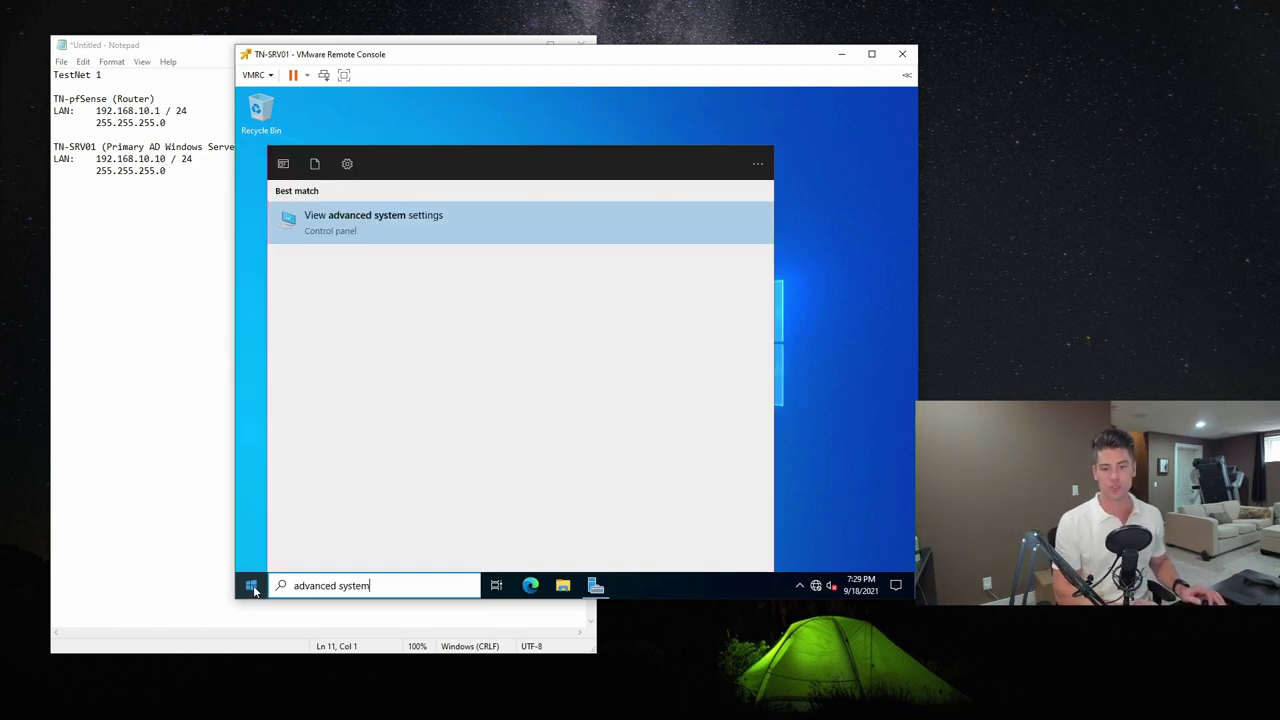
key("Return")
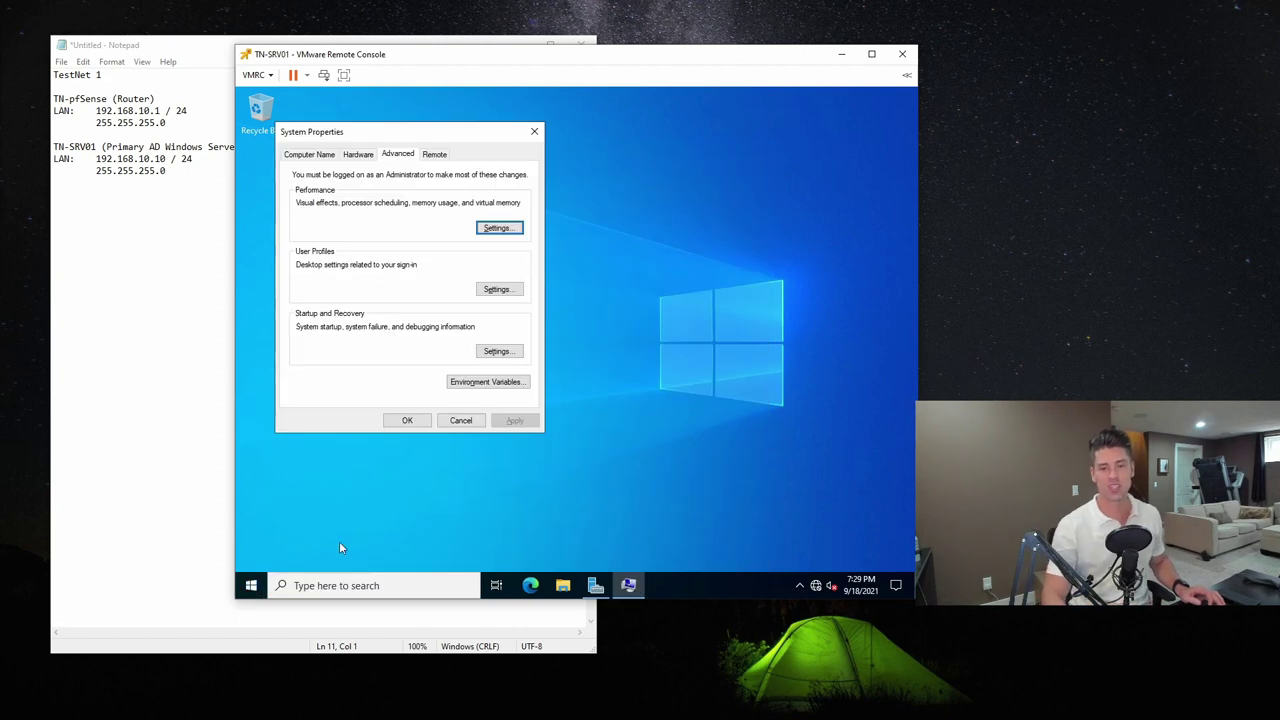
left_click(324, 154)
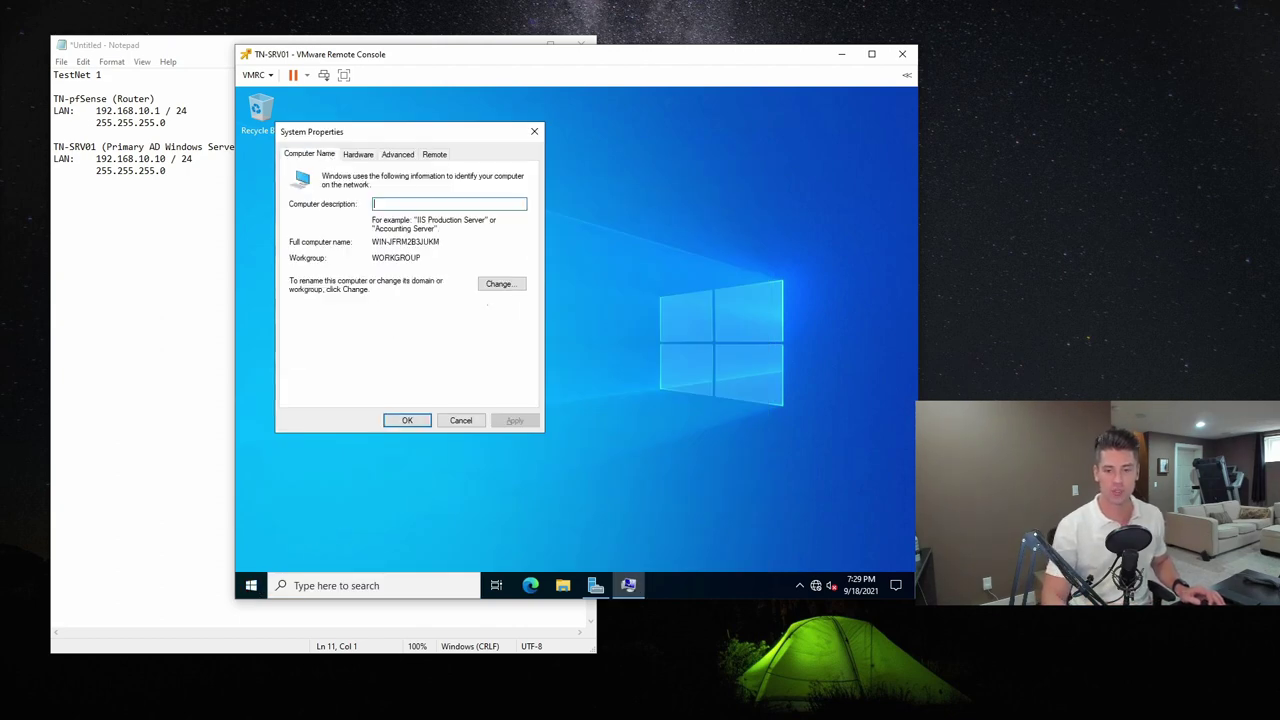
left_click(520, 285)
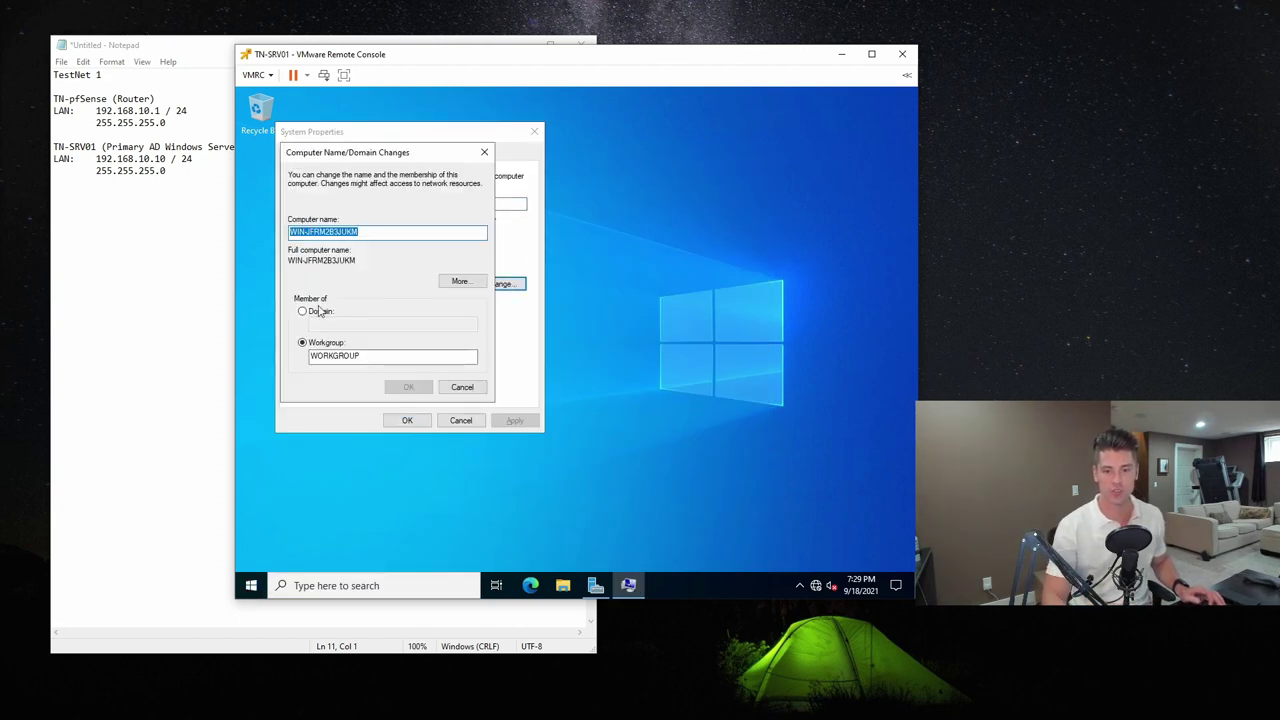
type("TN")
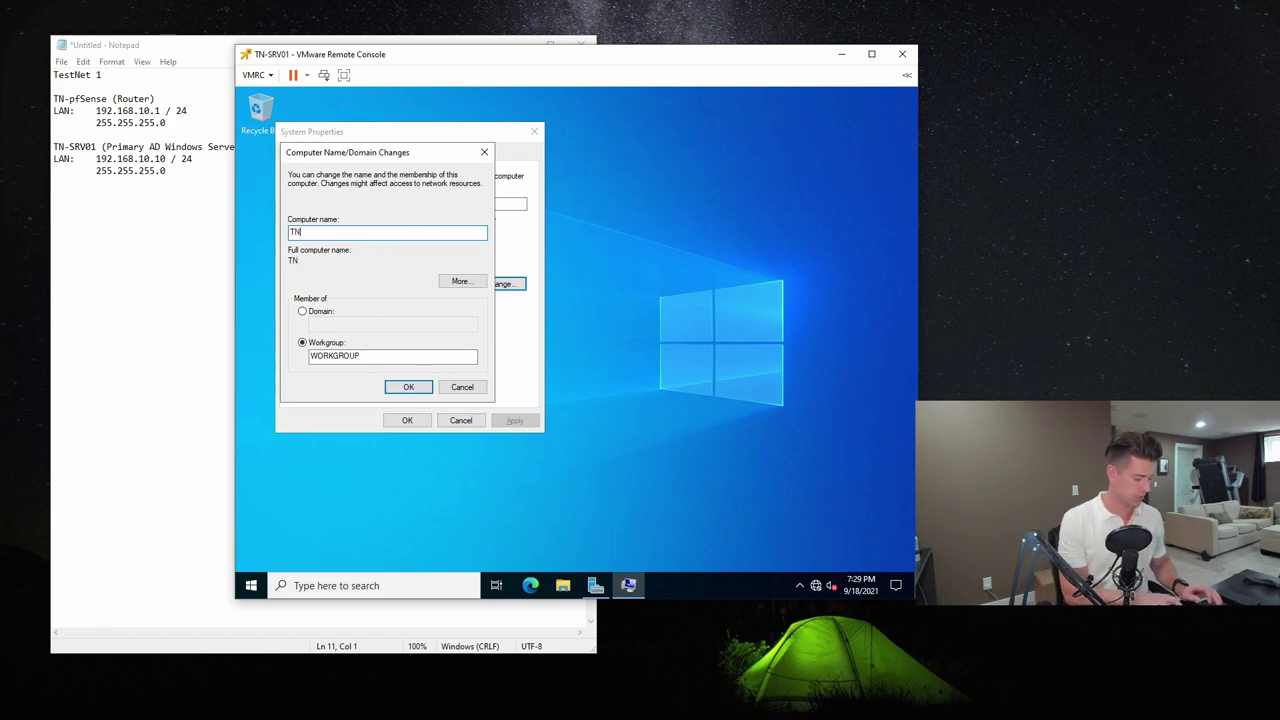
type("-SRV01")
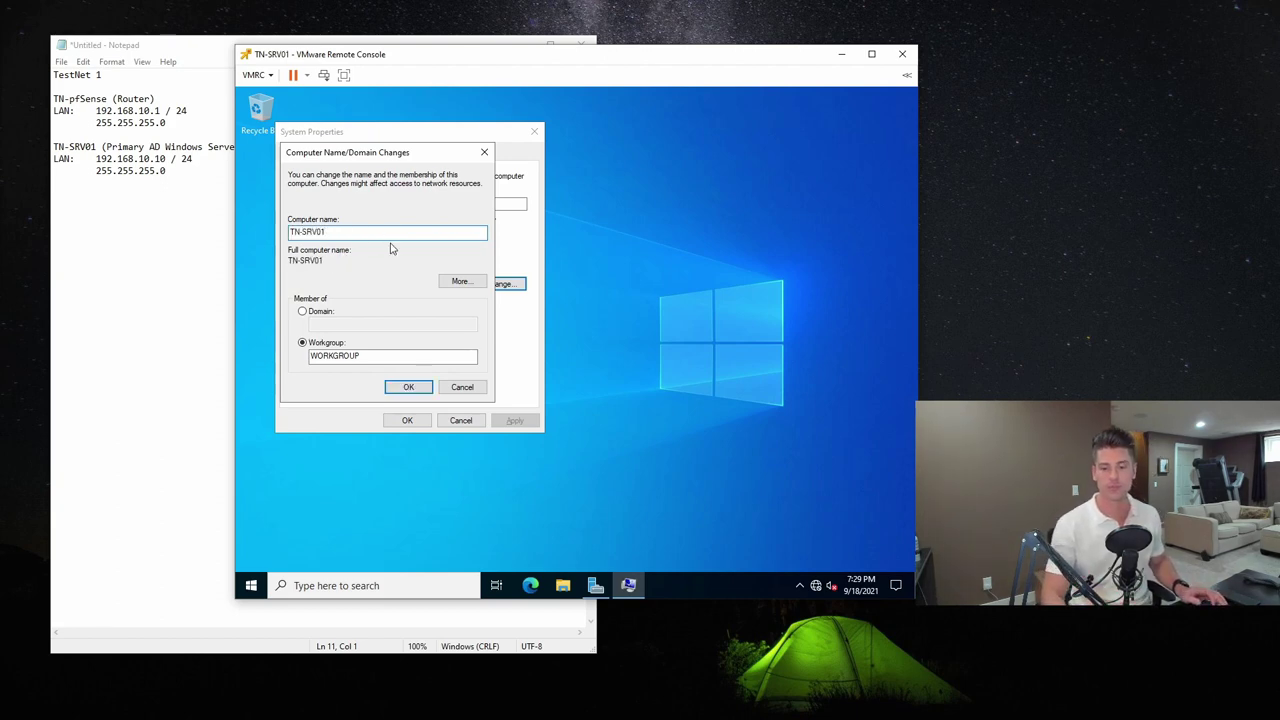
left_click(420, 388)
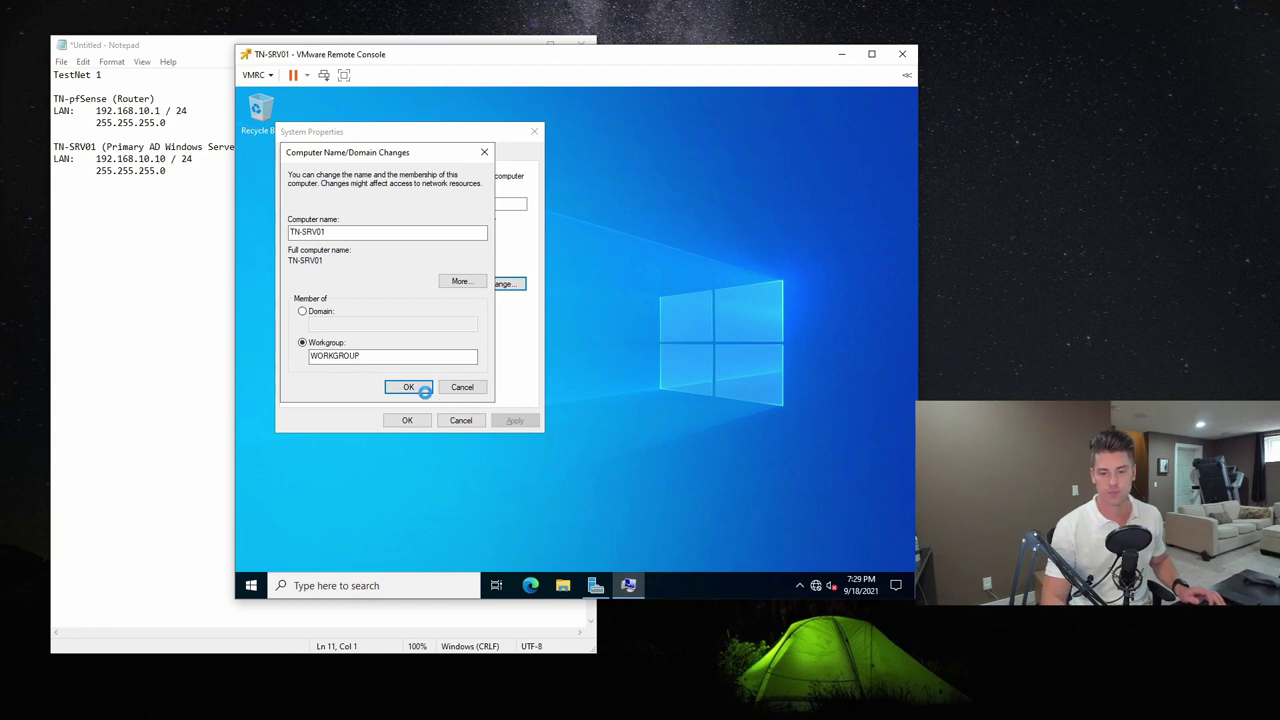
left_click(733, 352)
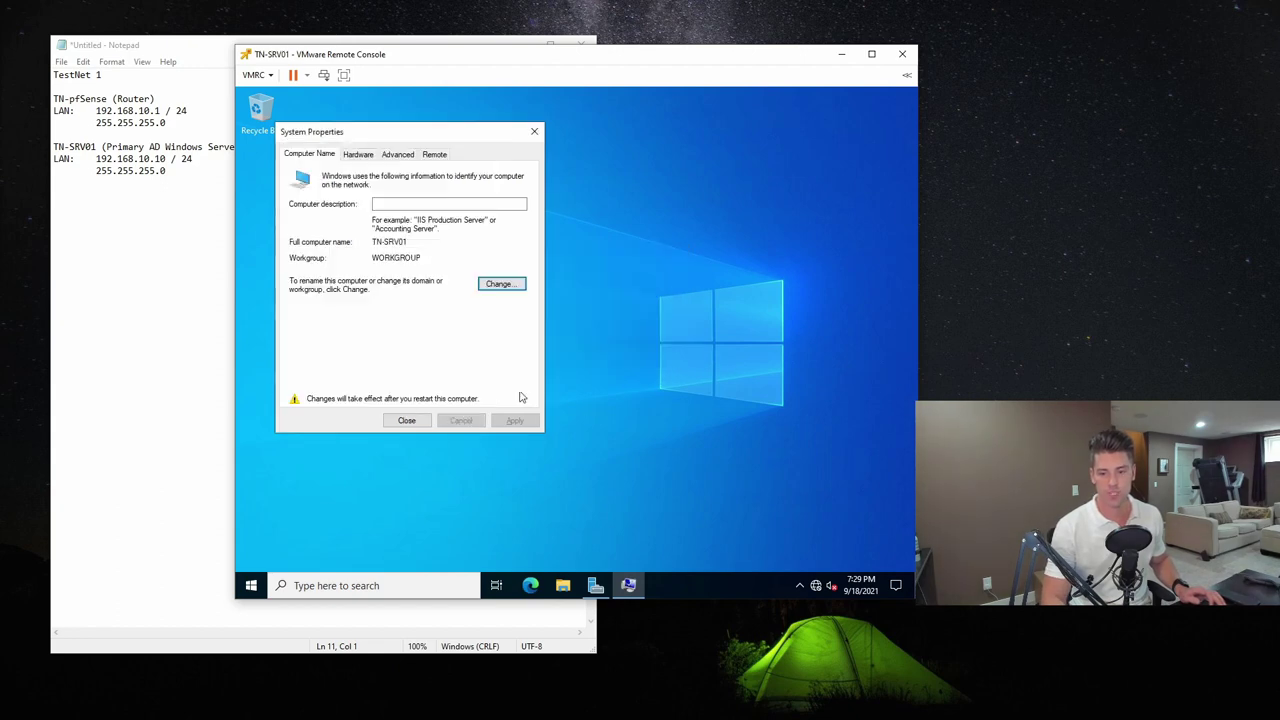
left_click(424, 420)
Restart TN-SRV01 to apply its new name, then send Ctrl+Alt+Del and enter the Administrator password.
left_click(575, 348)
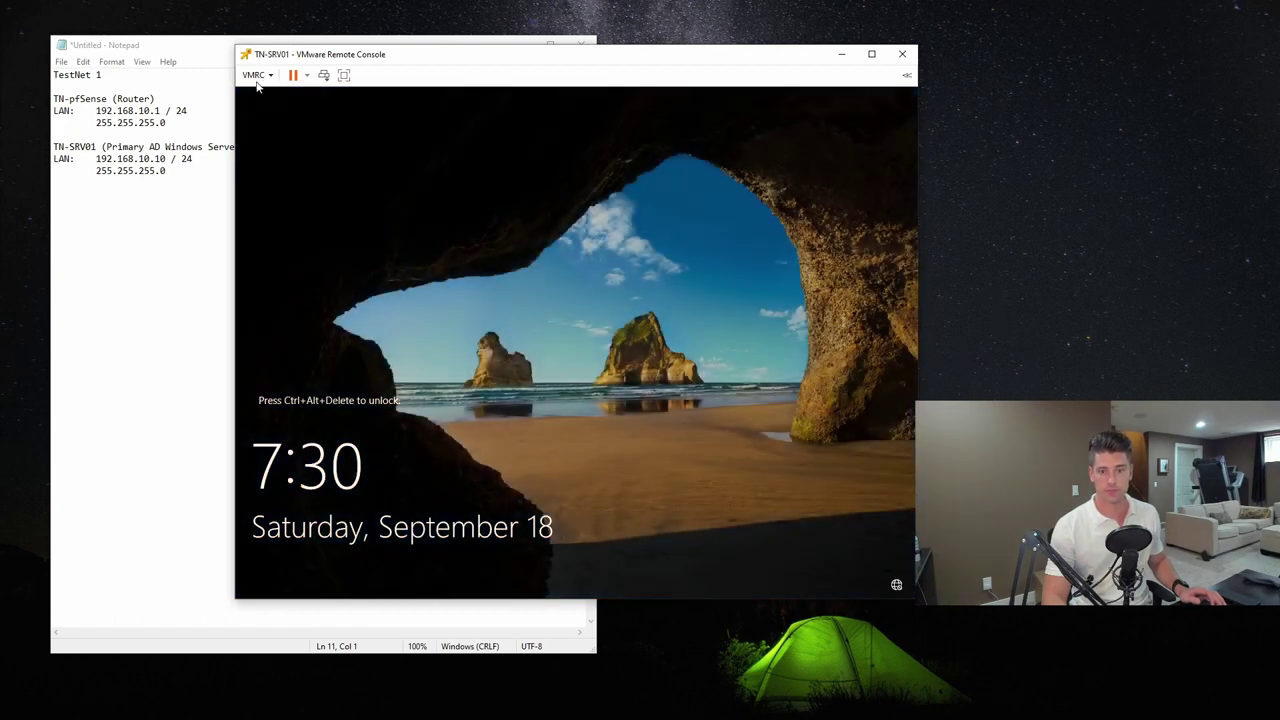
left_click(255, 76)
left_click(337, 122)
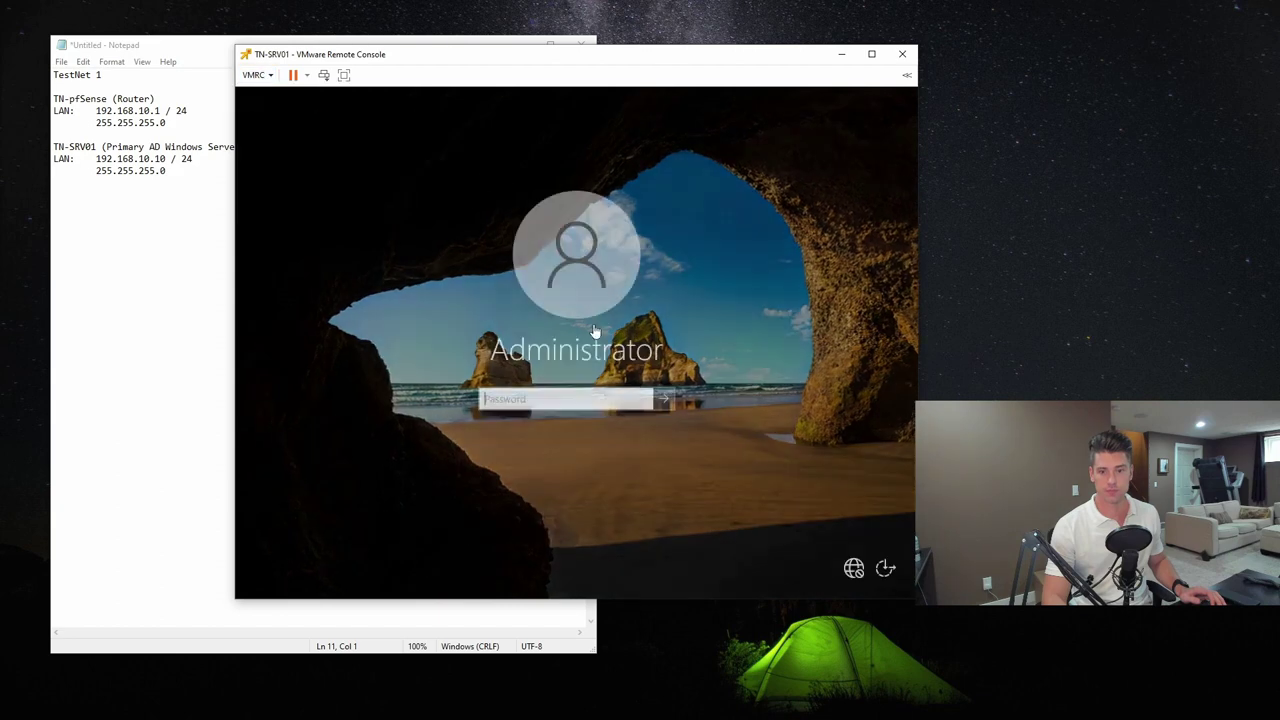
type("••••••")
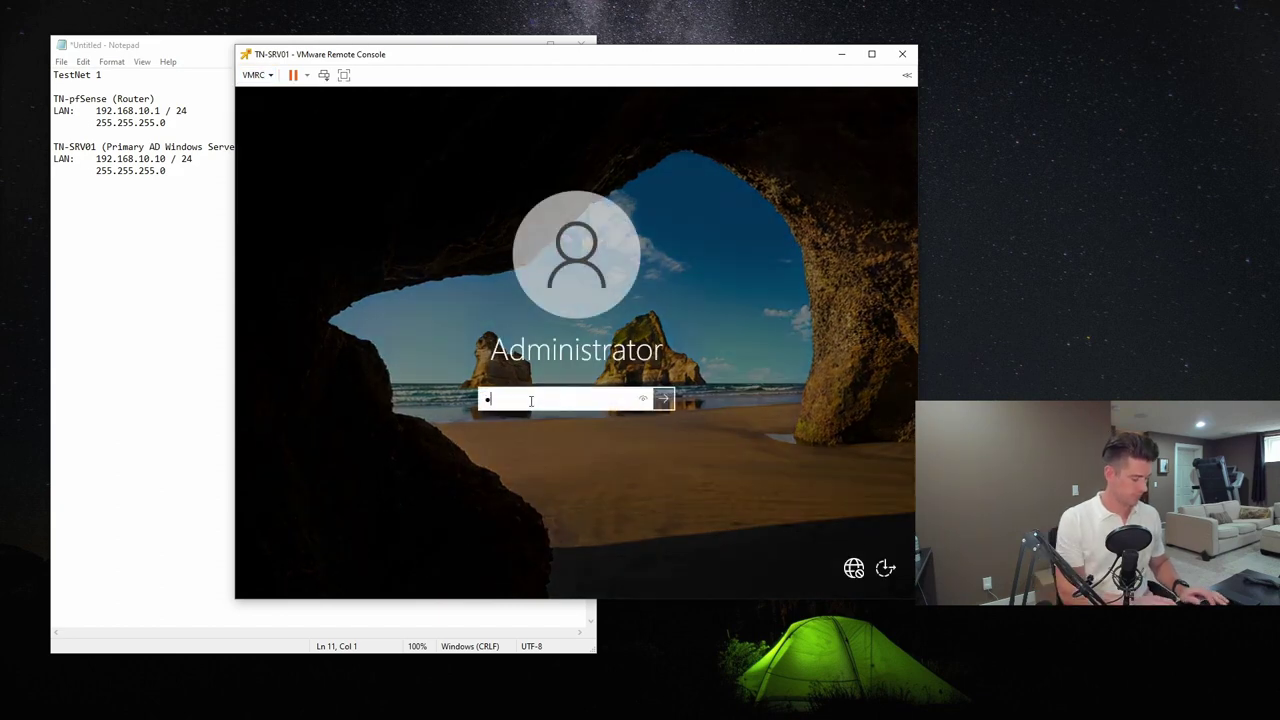
type("••")
key("Return")
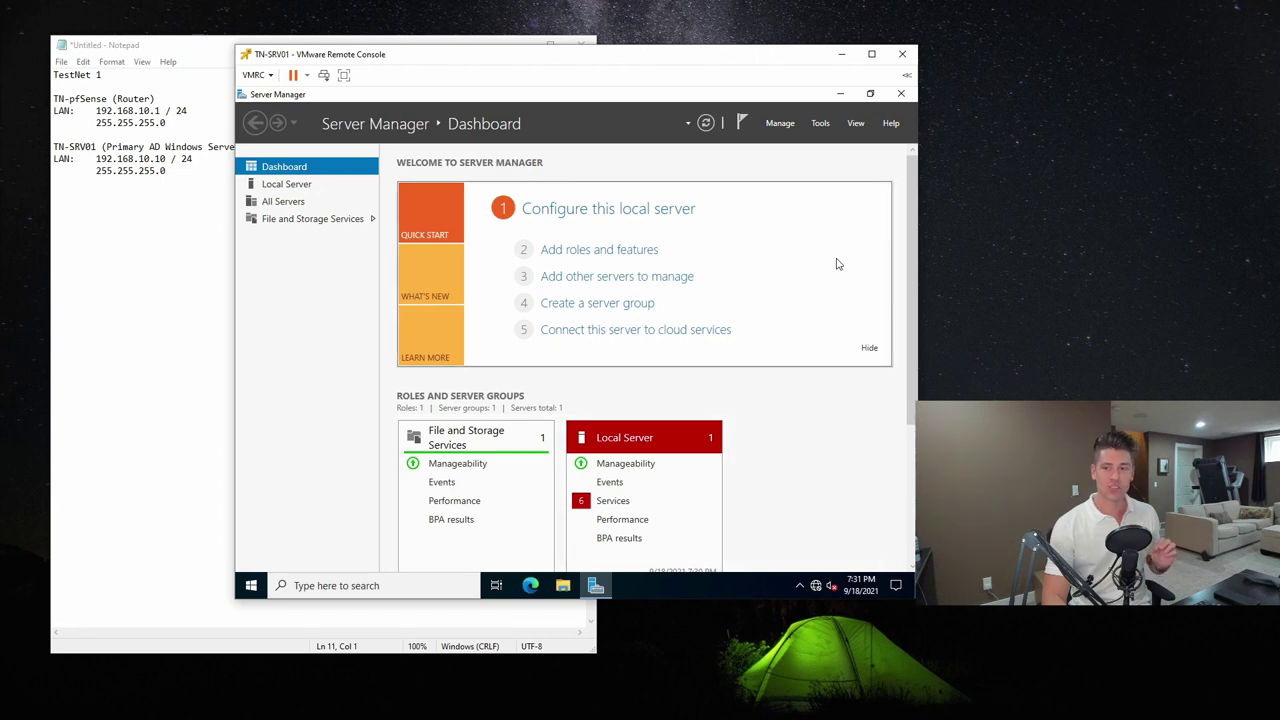
In Server Manager Properties, tick 'Do not start Server Manager automatically at logon' and confirm.
left_click(821, 123)
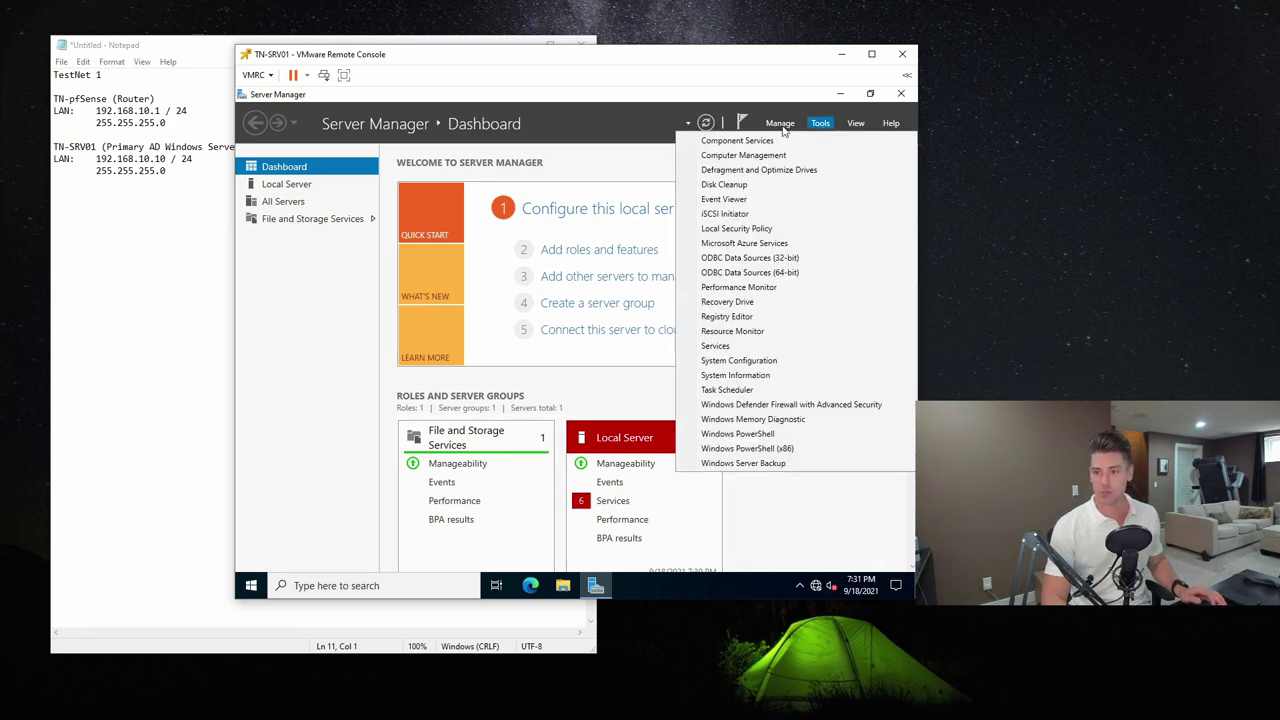
left_click(780, 124)
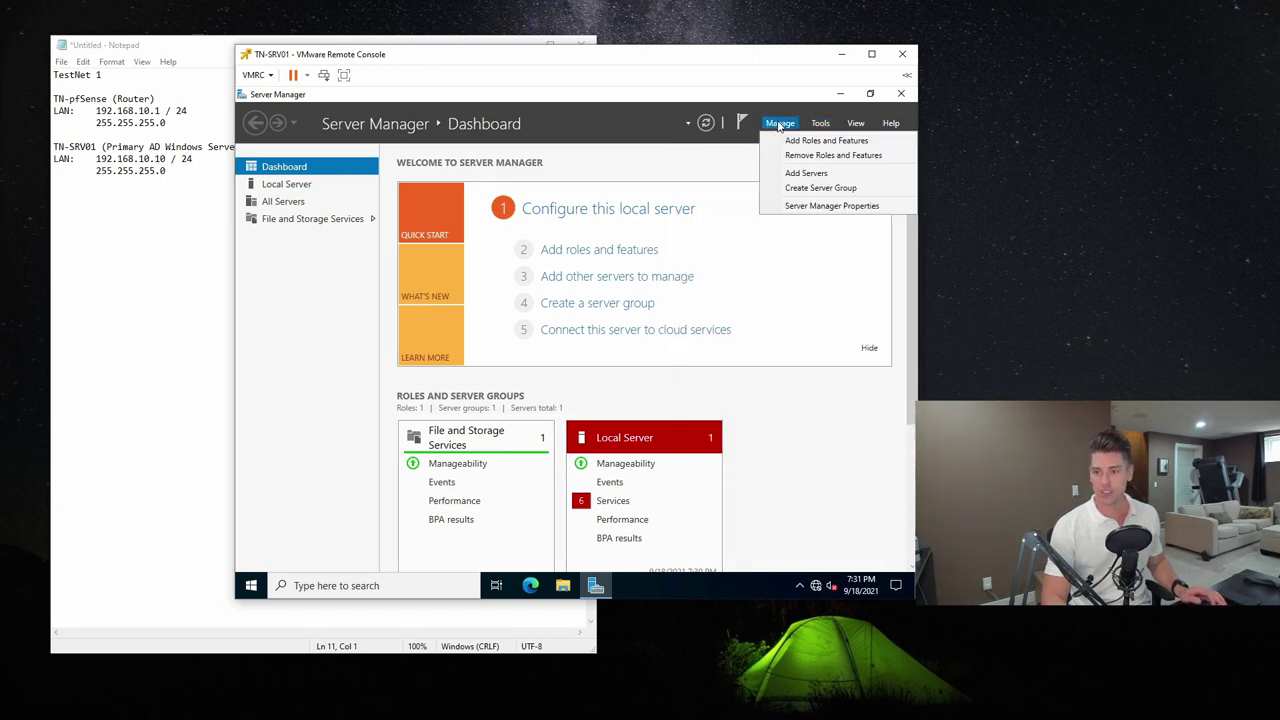
left_click(821, 207)
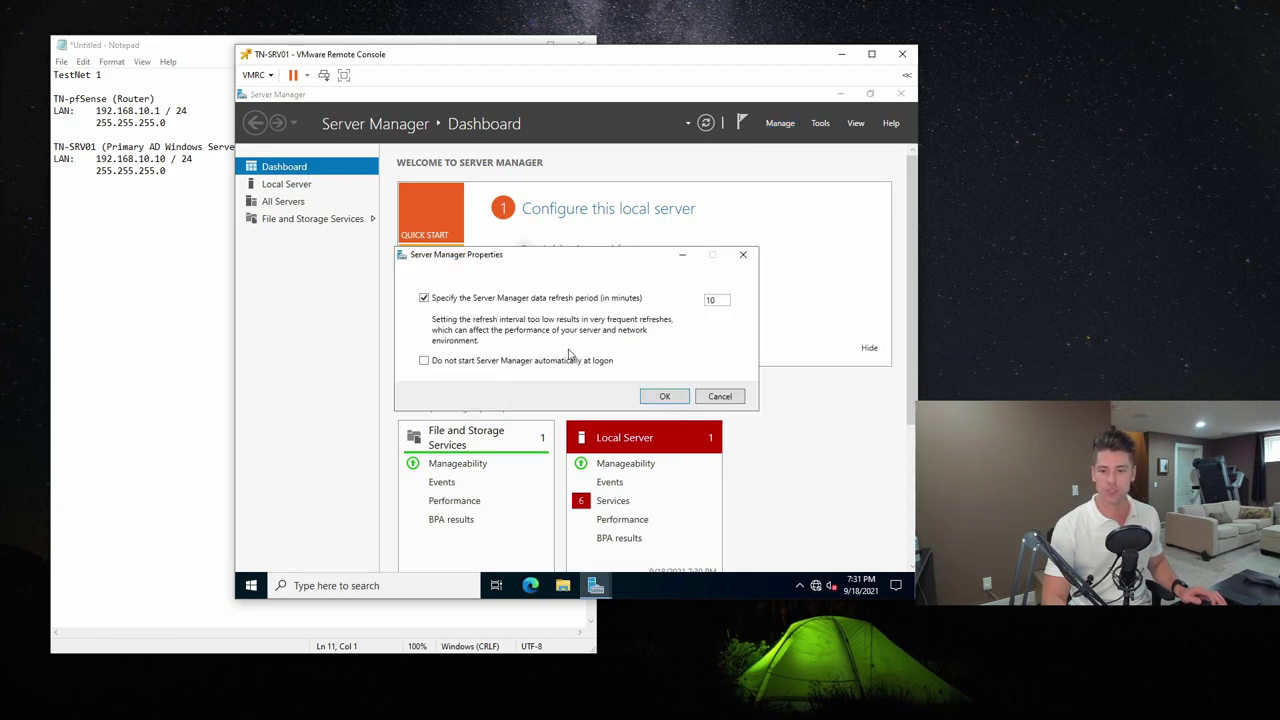
left_click(427, 360)
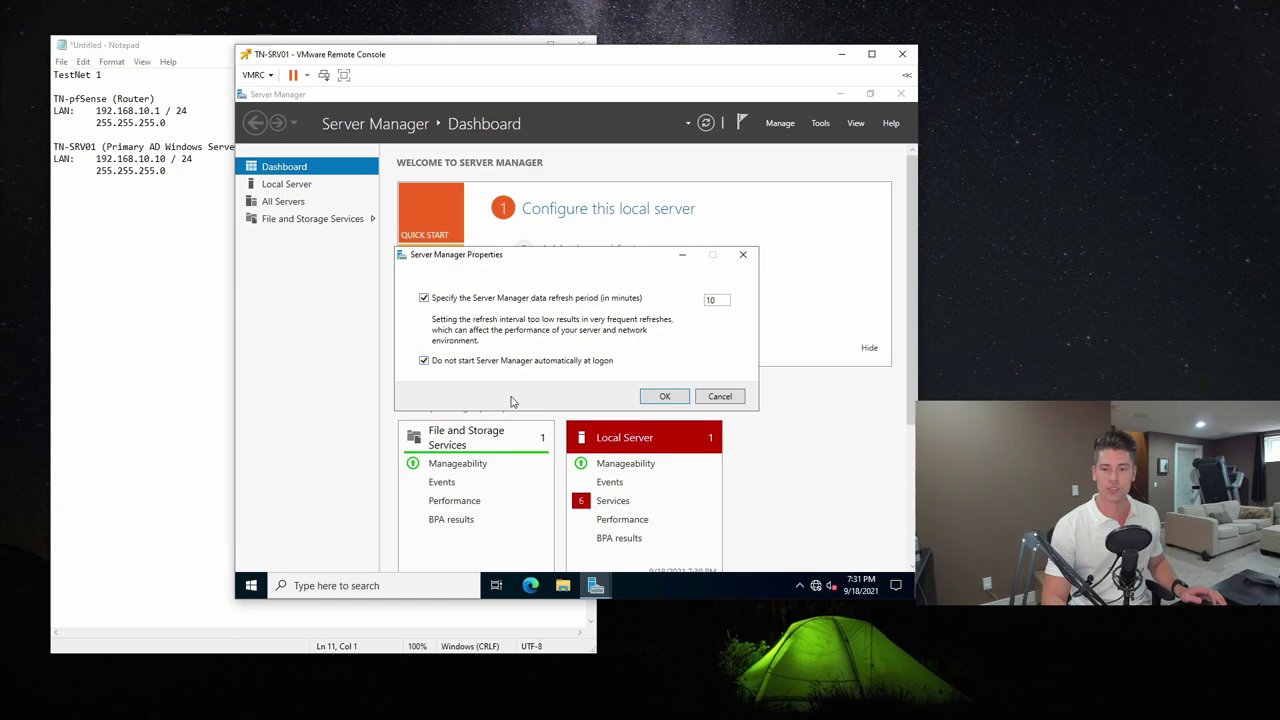
left_click(662, 396)
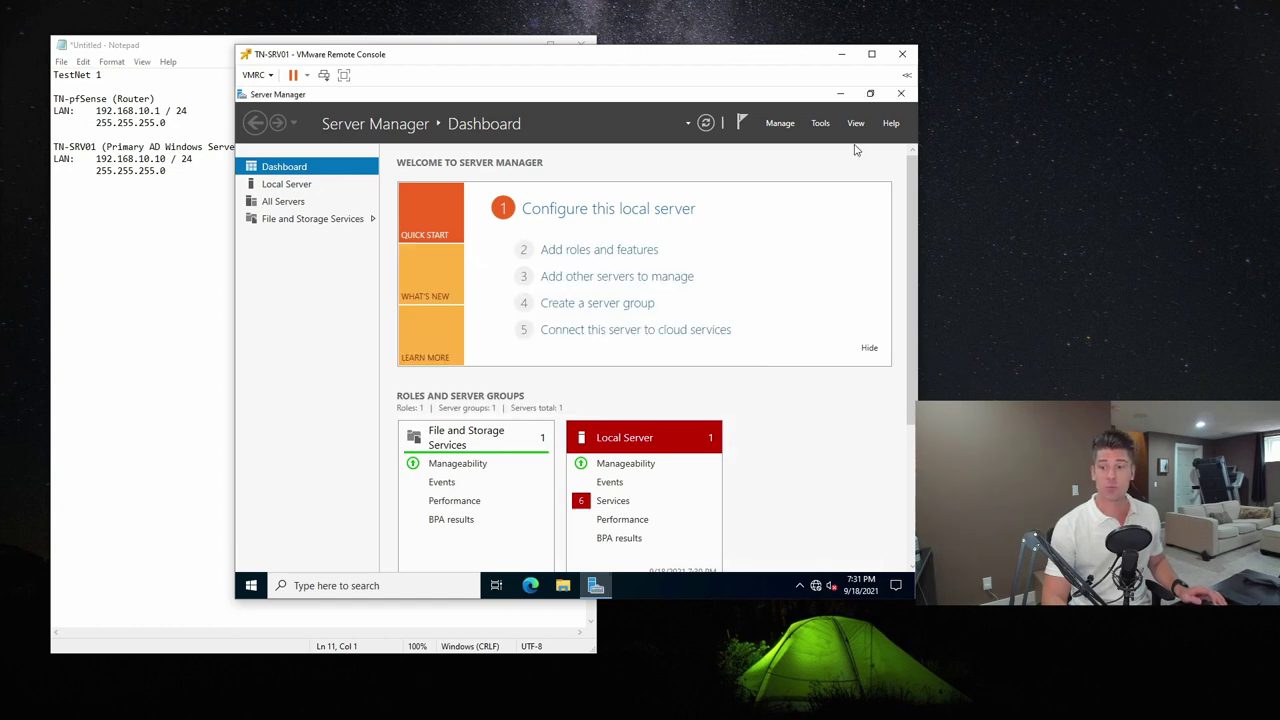
Close Server Manager and relaunch it by searching 'server manager' from Start.
left_click(903, 95)
key("super")
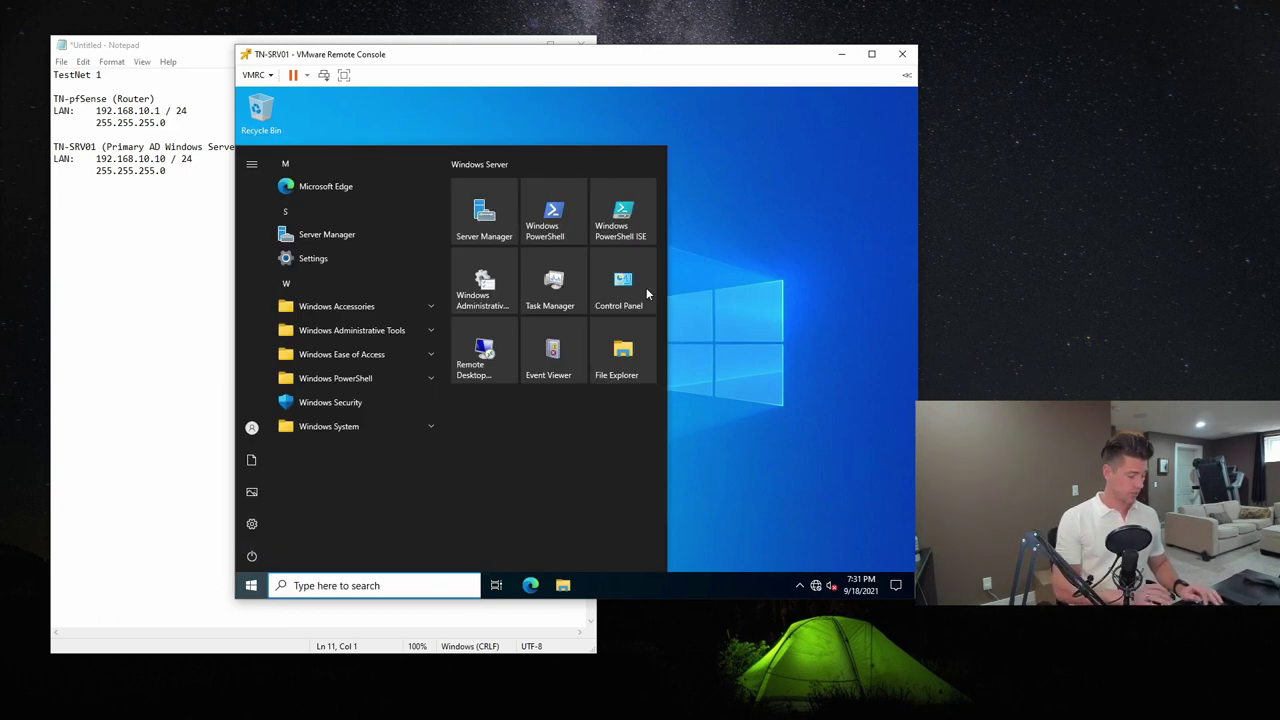
type("server m")
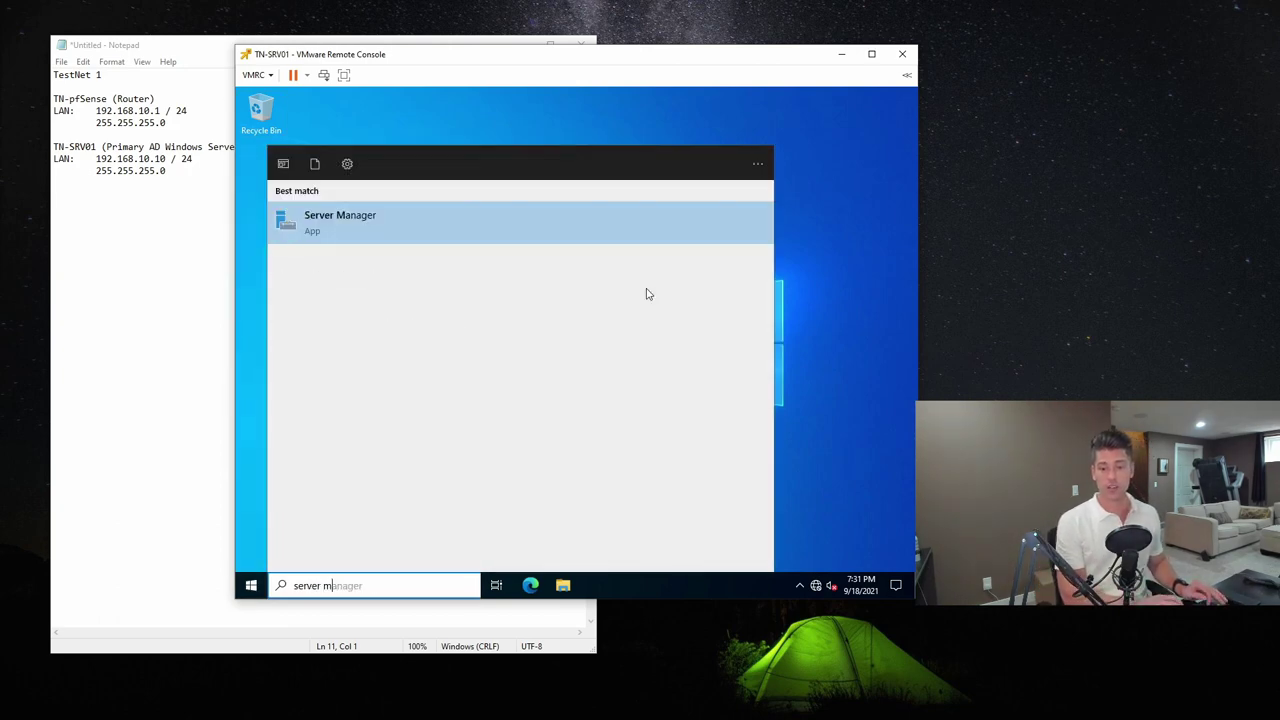
type("anager")
key("Return")
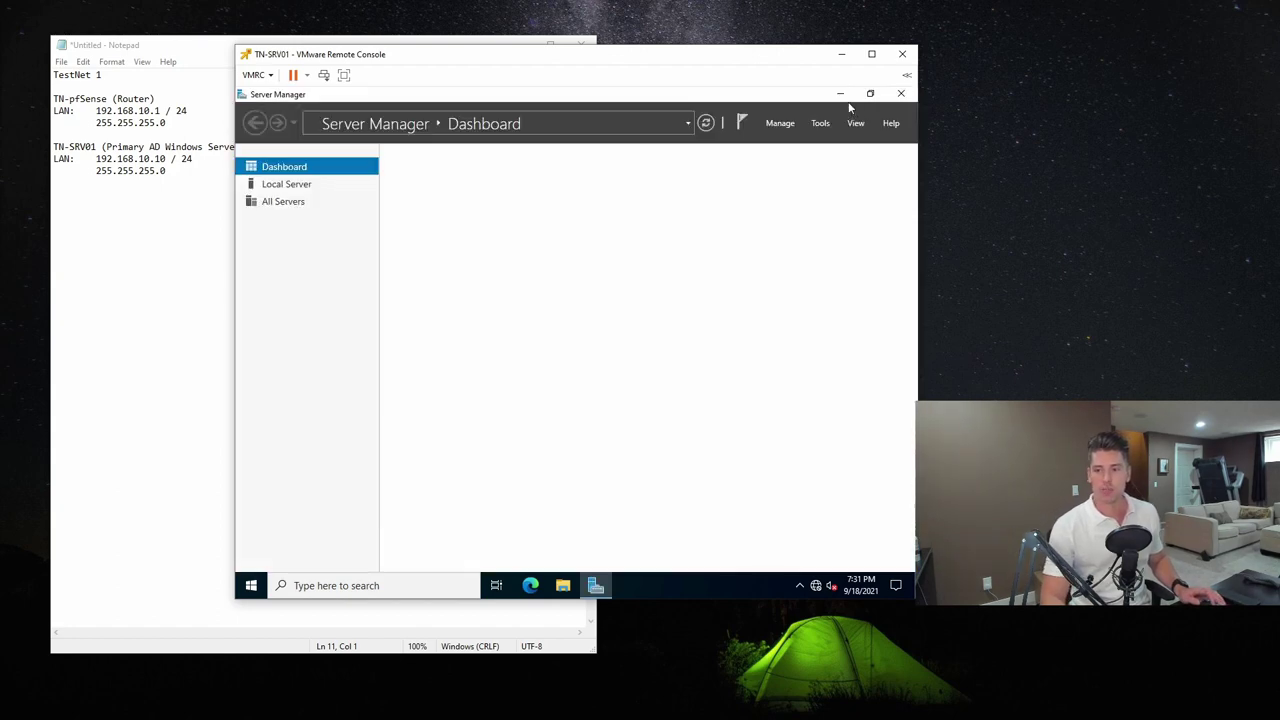
Minimize Server Manager, choose VMRC's Install VMware Tools, and open the DVD Drive (D:) AutoPlay prompt.
left_click(840, 96)
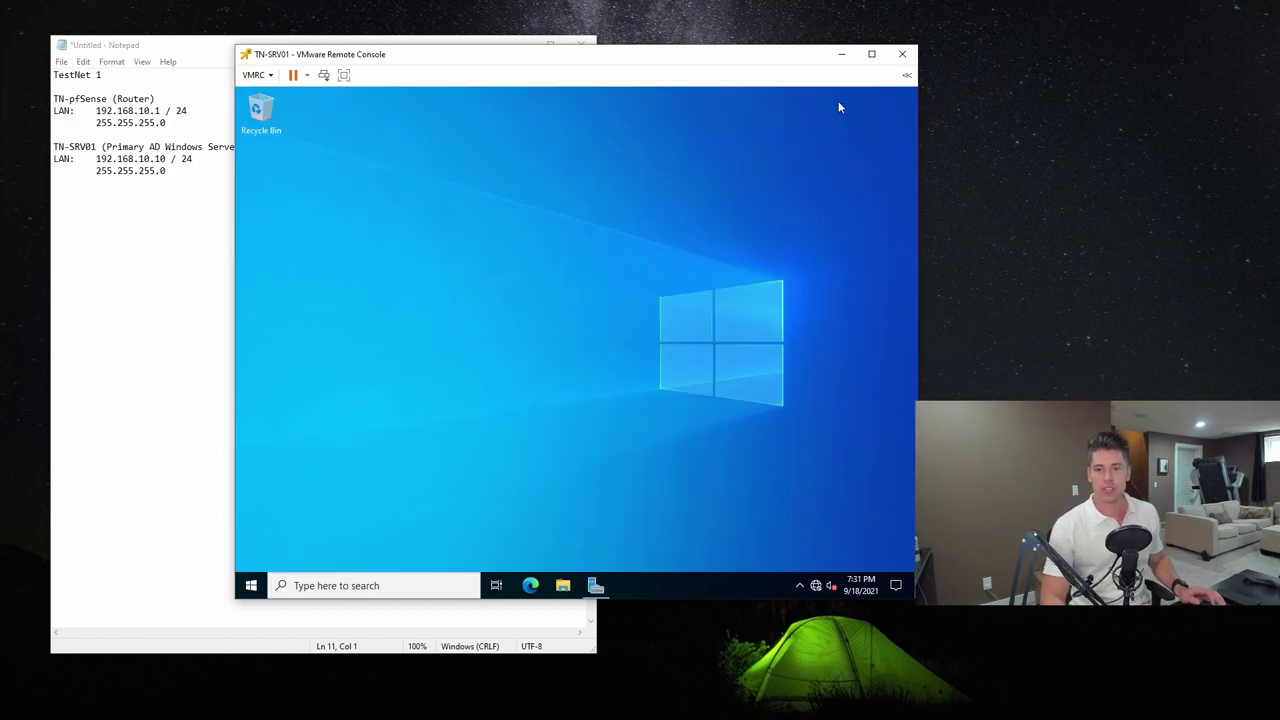
left_click(256, 75)
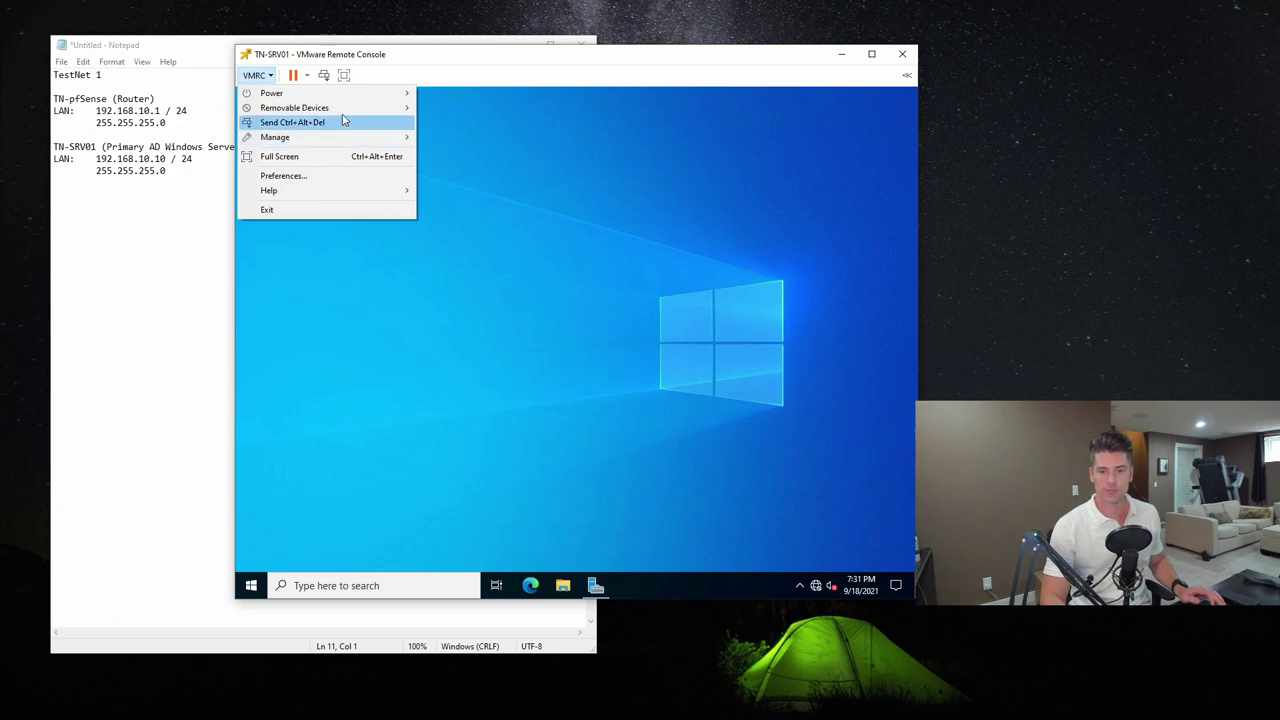
mouse_move(336, 140)
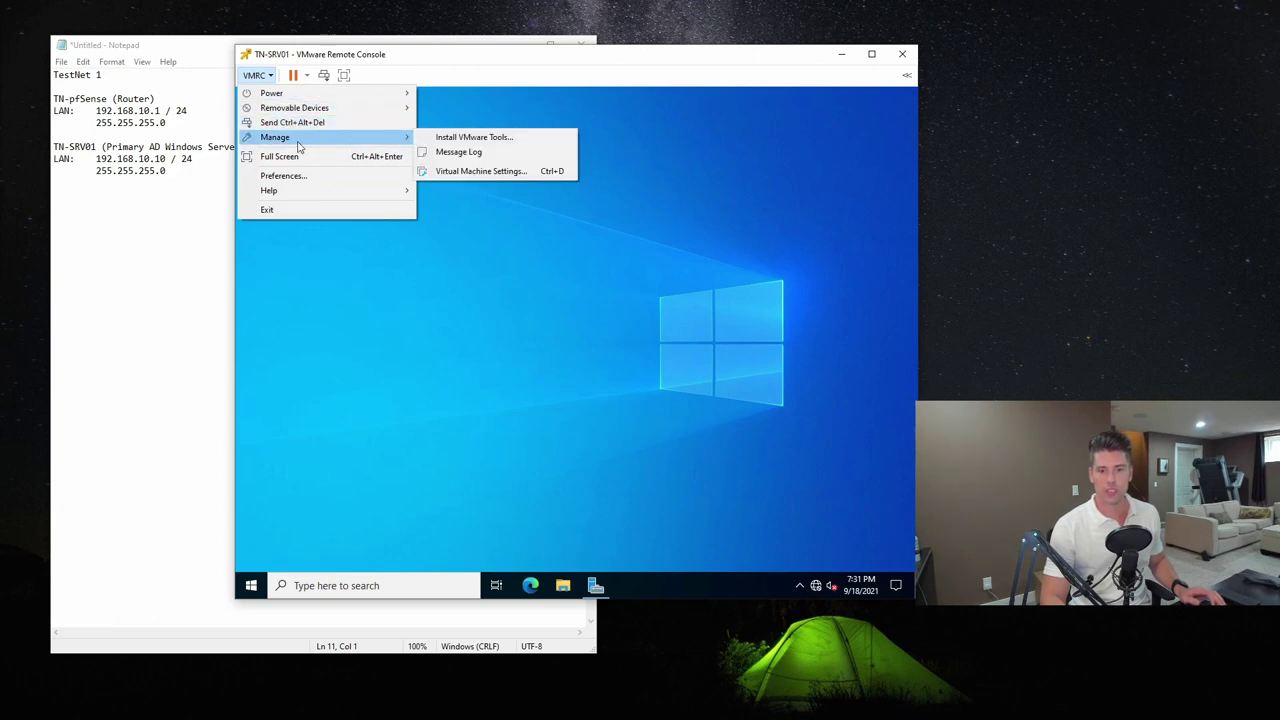
left_click(500, 138)
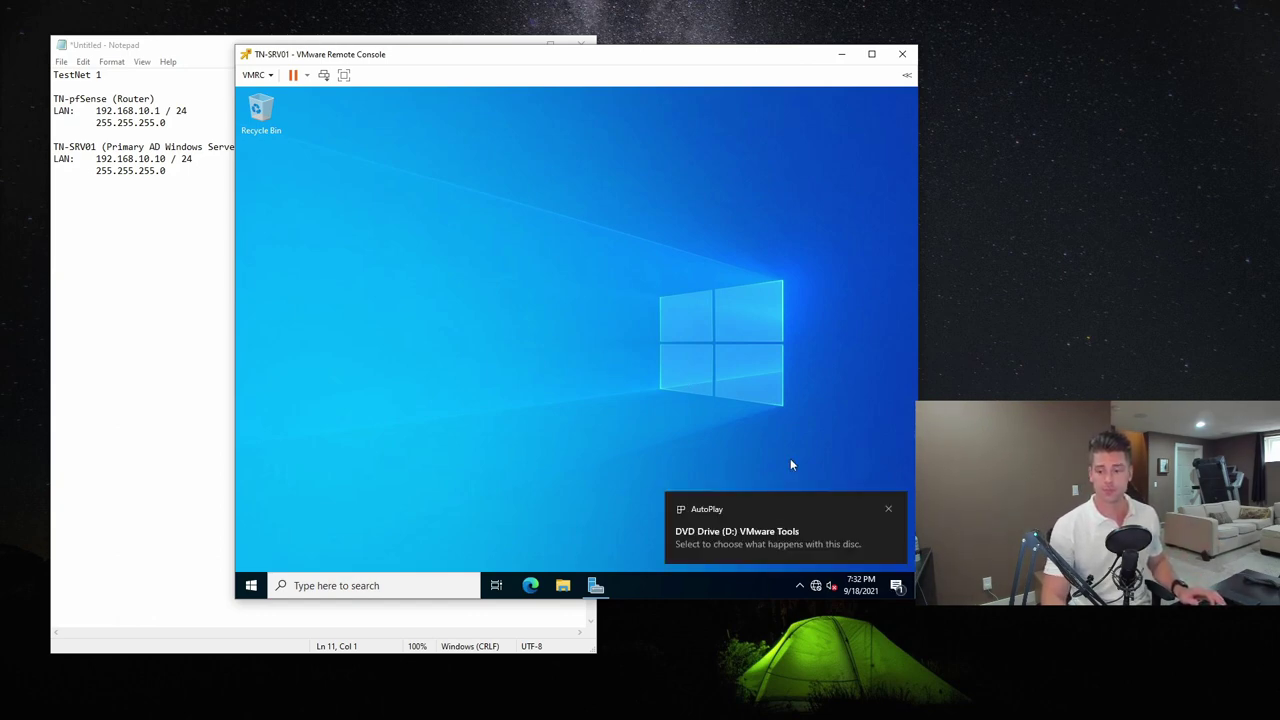
left_click(775, 532)
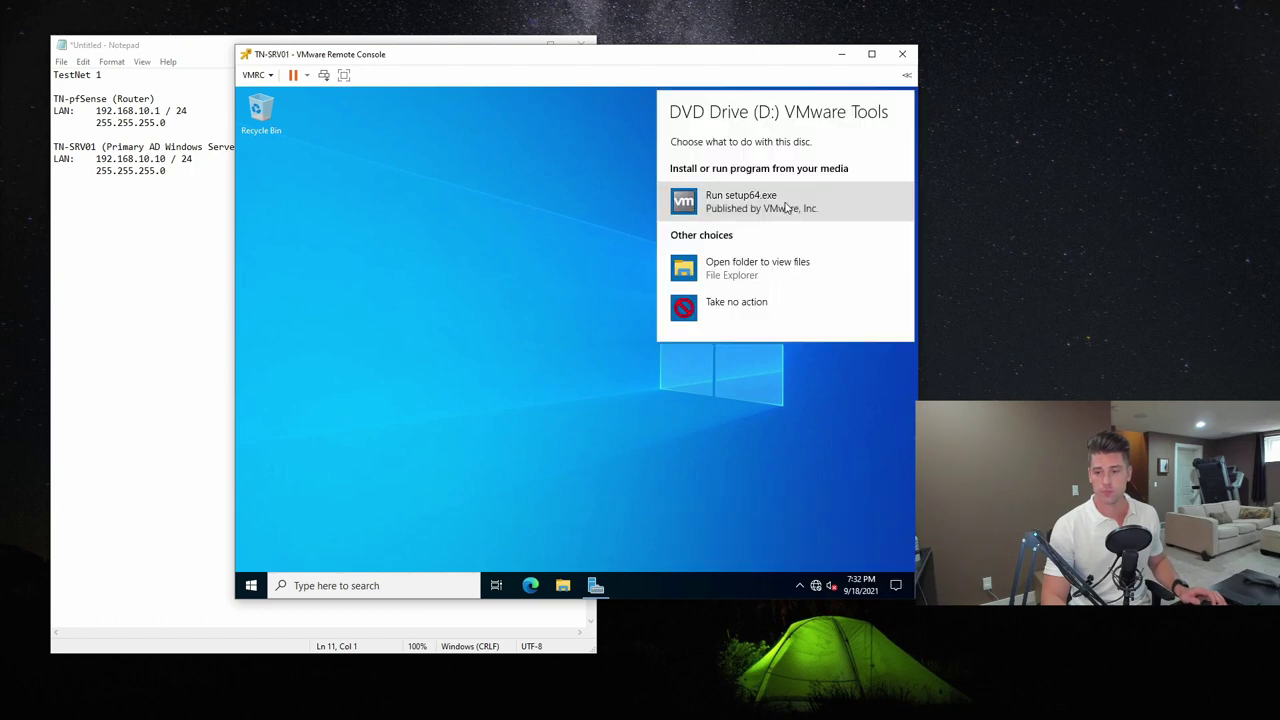
Run setup64.exe and complete the VMware Tools installer with the default setup type.
left_click(685, 203)
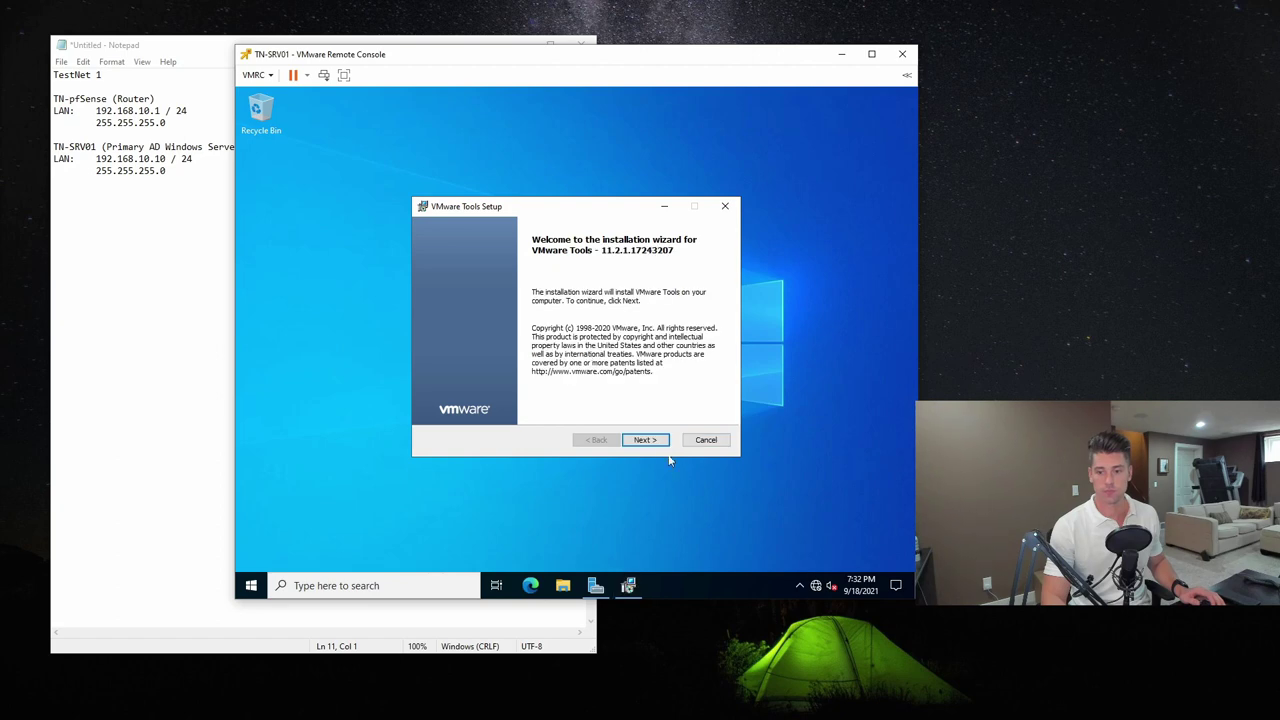
left_click(659, 441)
left_click(654, 442)
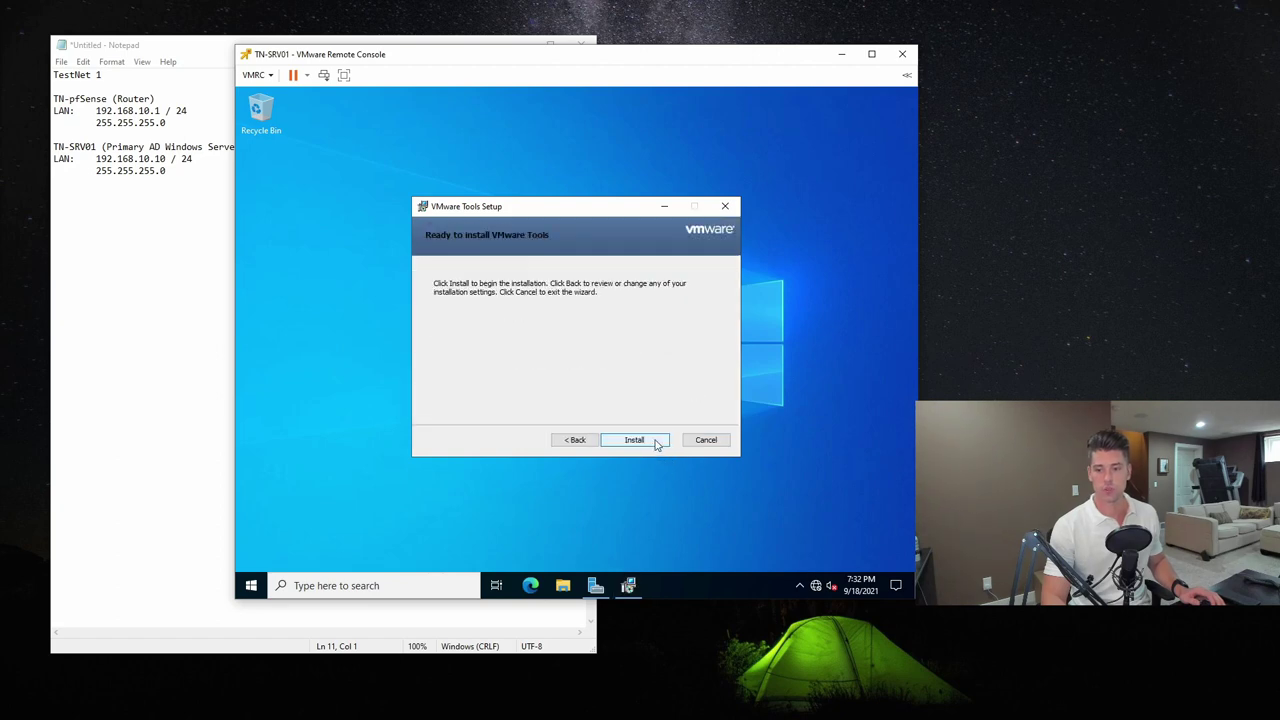
left_click(652, 442)
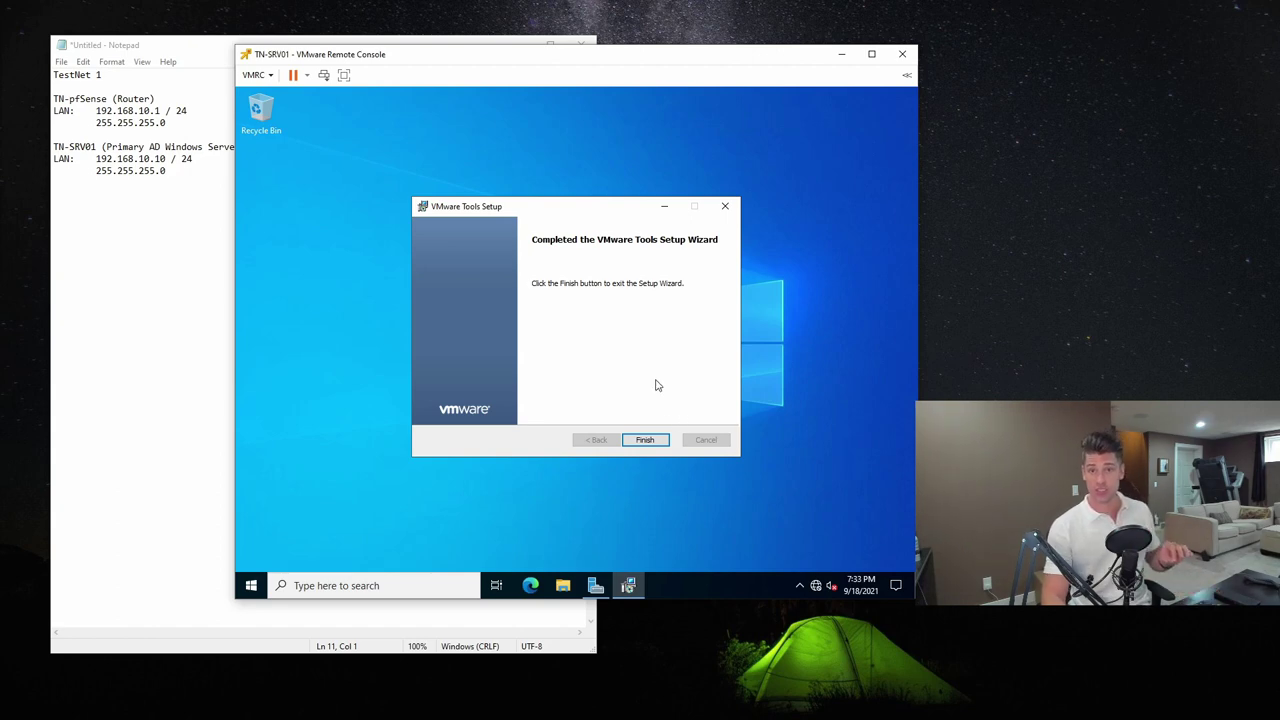
left_click(650, 440)
Accept the VMware Tools restart, then send Ctrl+Alt+Del and enter the Administrator password.
key("Return")
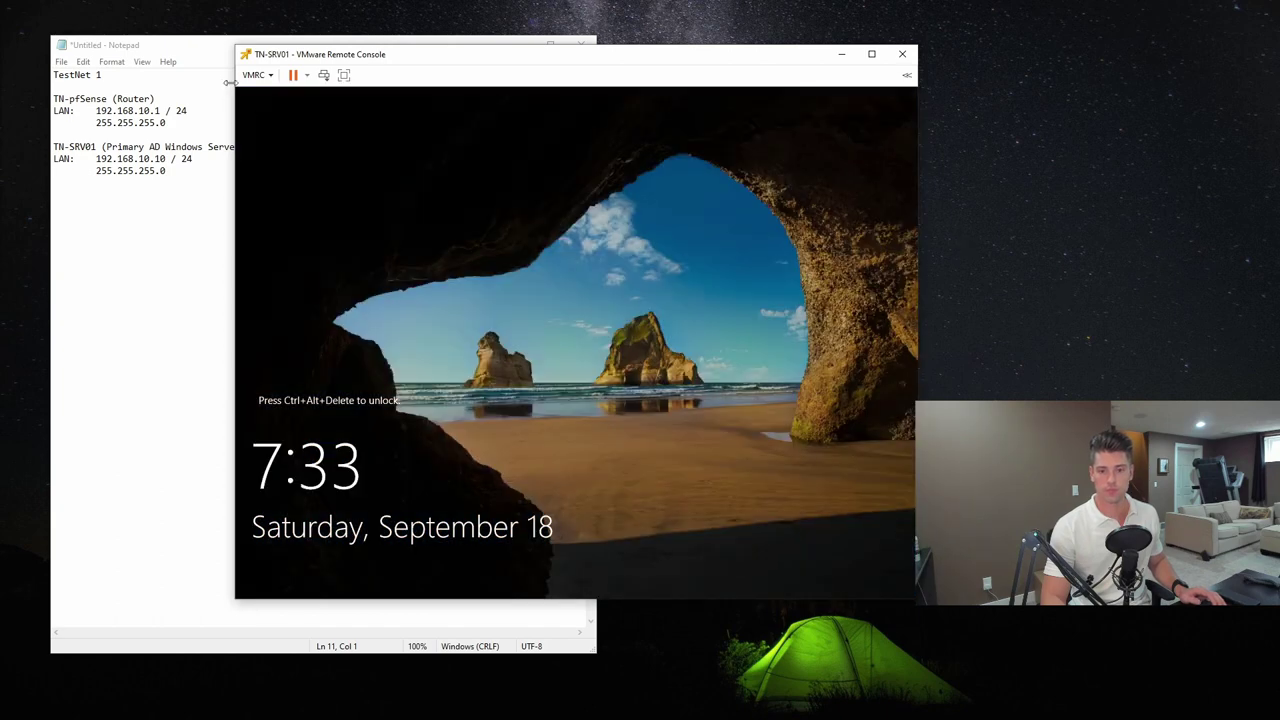
left_click(255, 75)
left_click(283, 120)
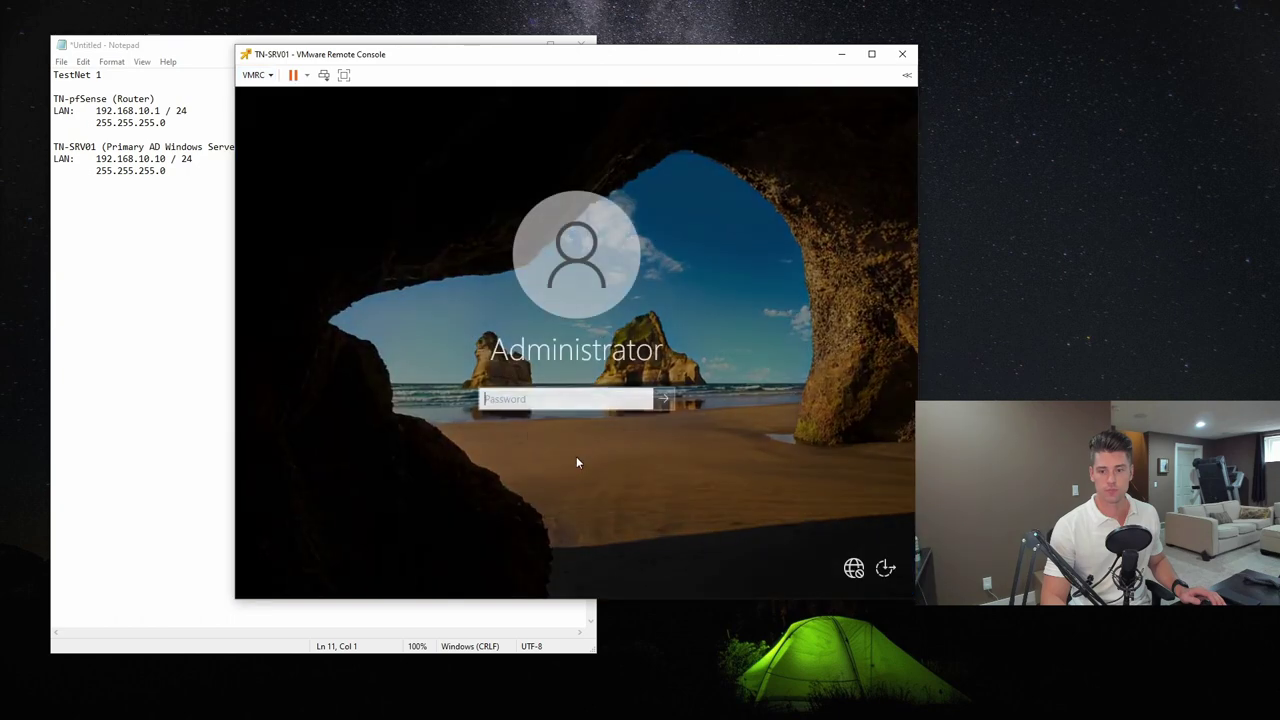
type("•••")
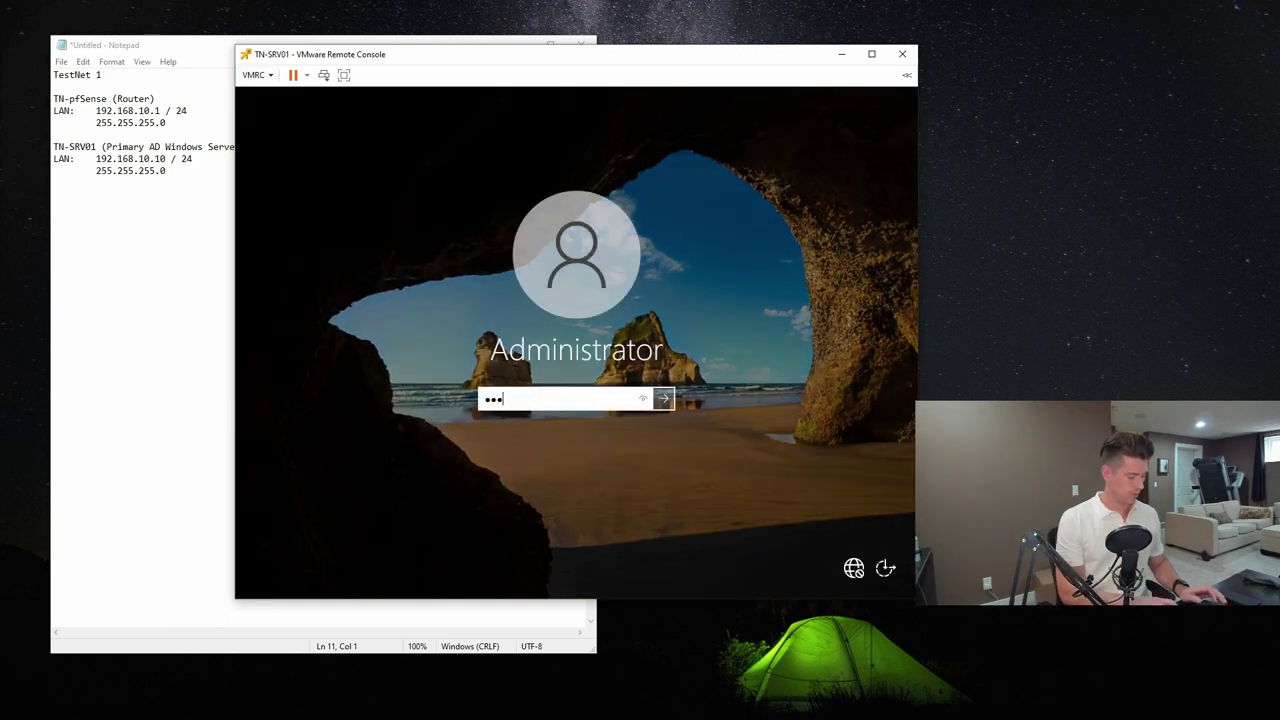
type("••••••••")
key("Return")
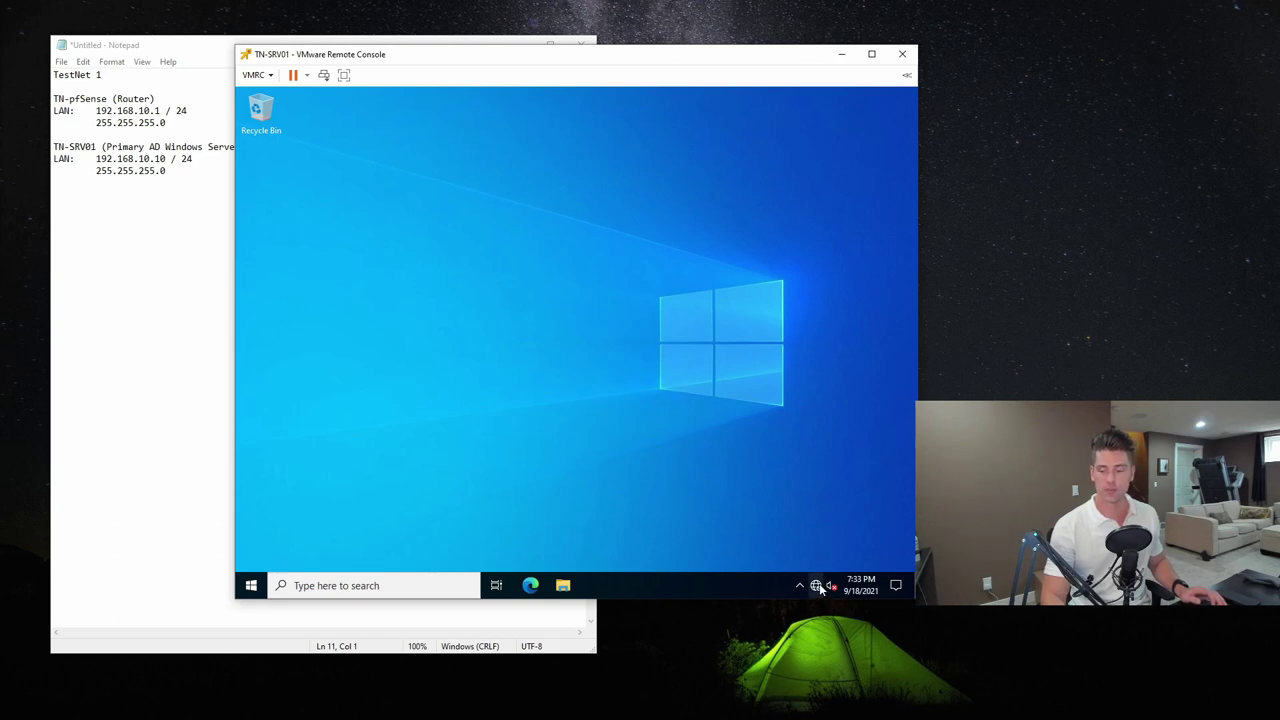
Open Network & Internet settings from the tray network icon and view the Ethernet page.
mouse_move(560, 67)
left_mouse_down()
mouse_move(583, 66)
mouse_move(553, 77)
left_mouse_up()
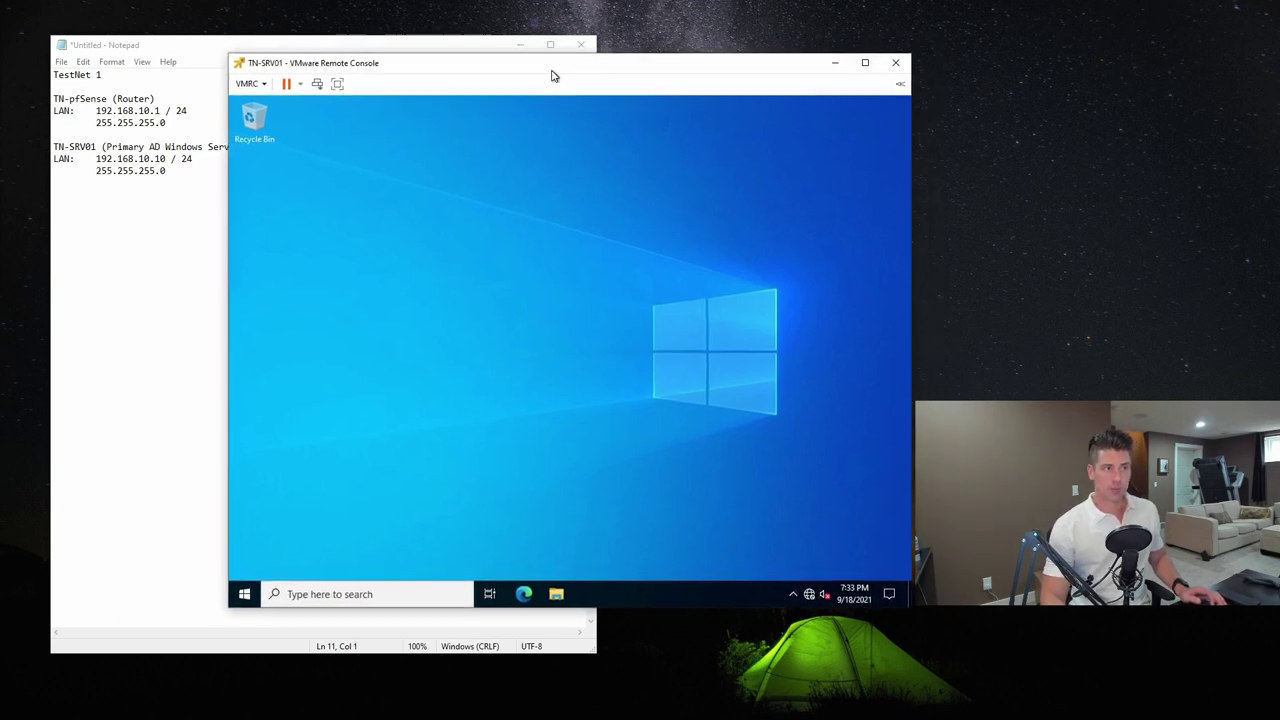
right_click(808, 597)
left_click(840, 580)
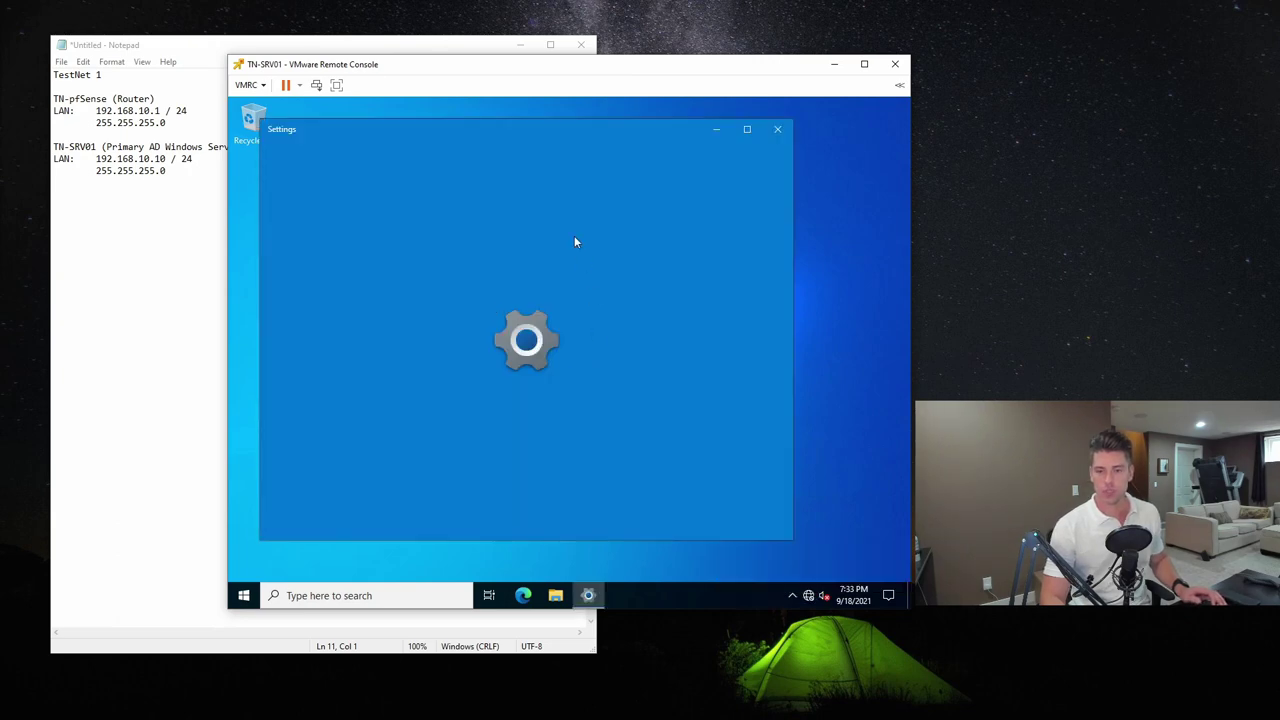
left_click(338, 298)
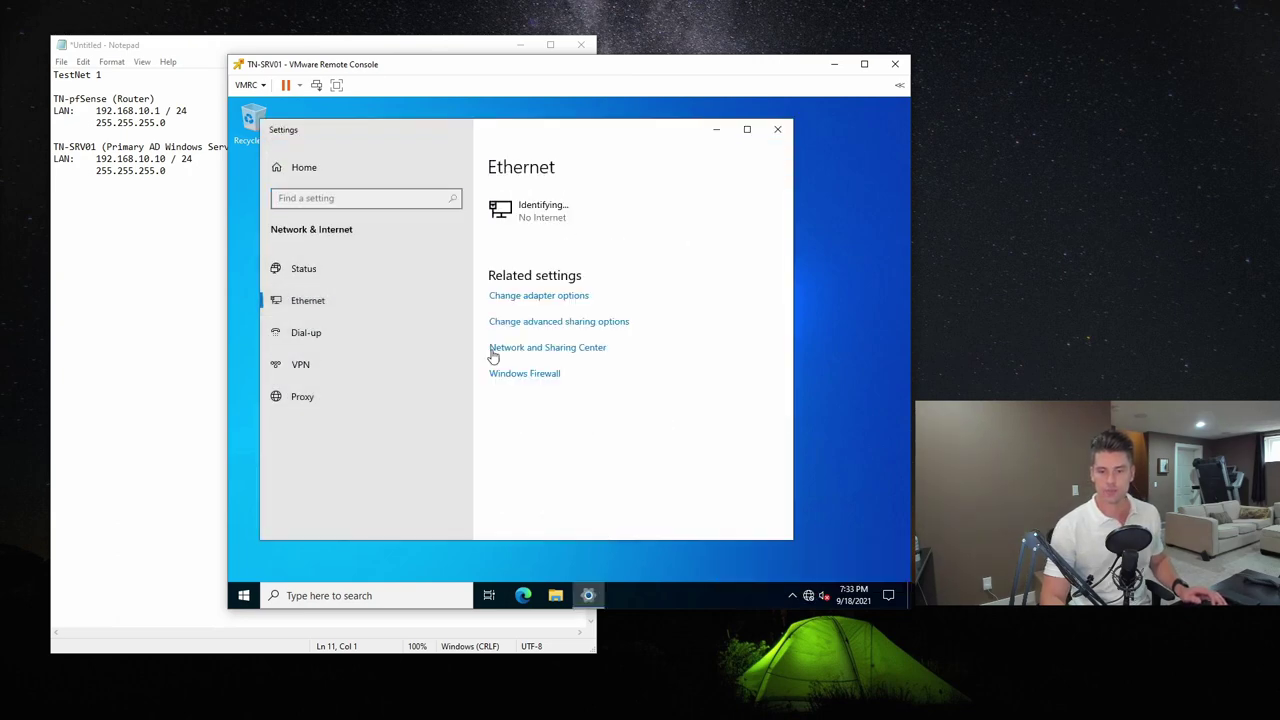
right_click(808, 596)
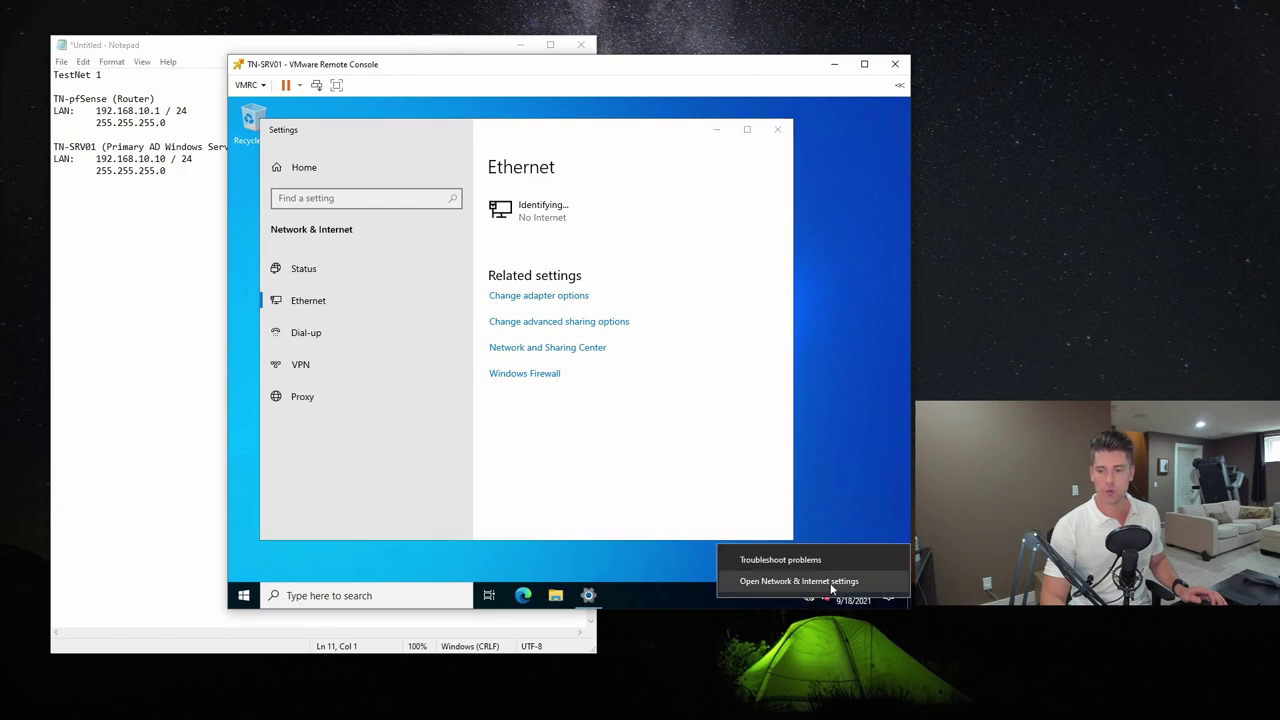
left_click(557, 517)
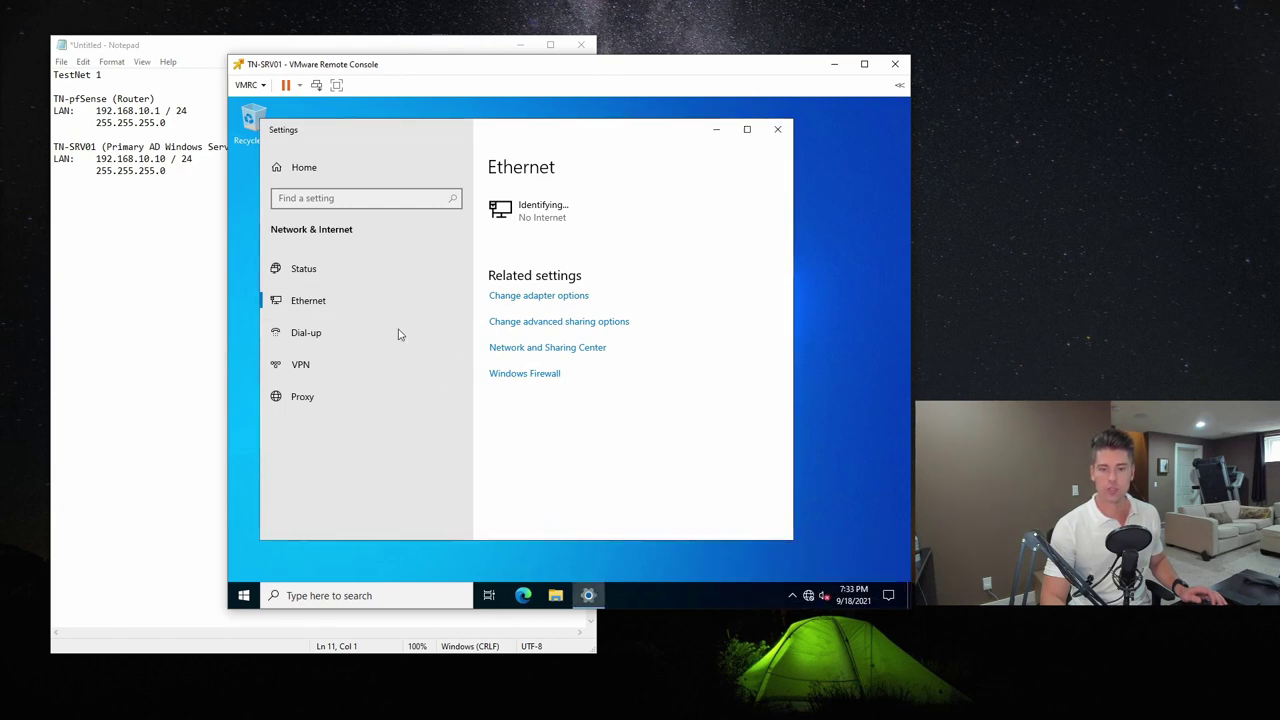
From the adapter list, open Ethernet0 Properties and its Internet Protocol Version 4 (TCP/IPv4) settings.
left_click(533, 303)
left_click(716, 129)
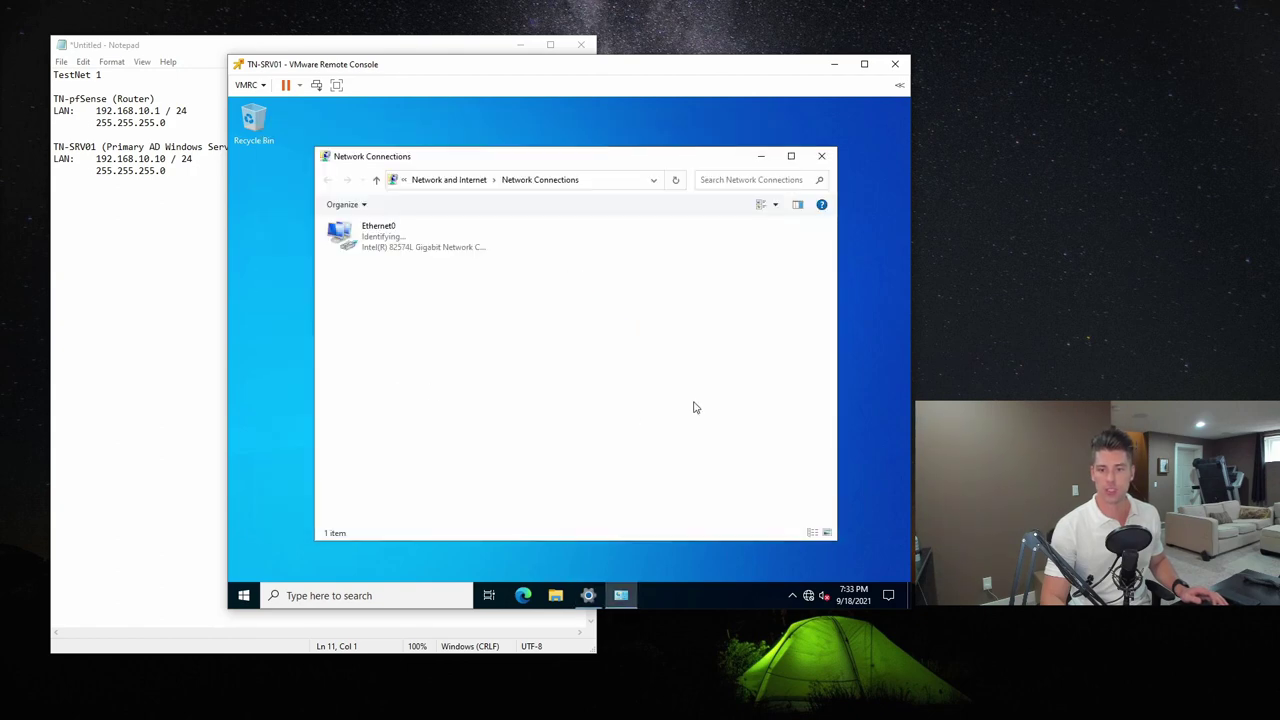
left_click(376, 243)
right_click(387, 242)
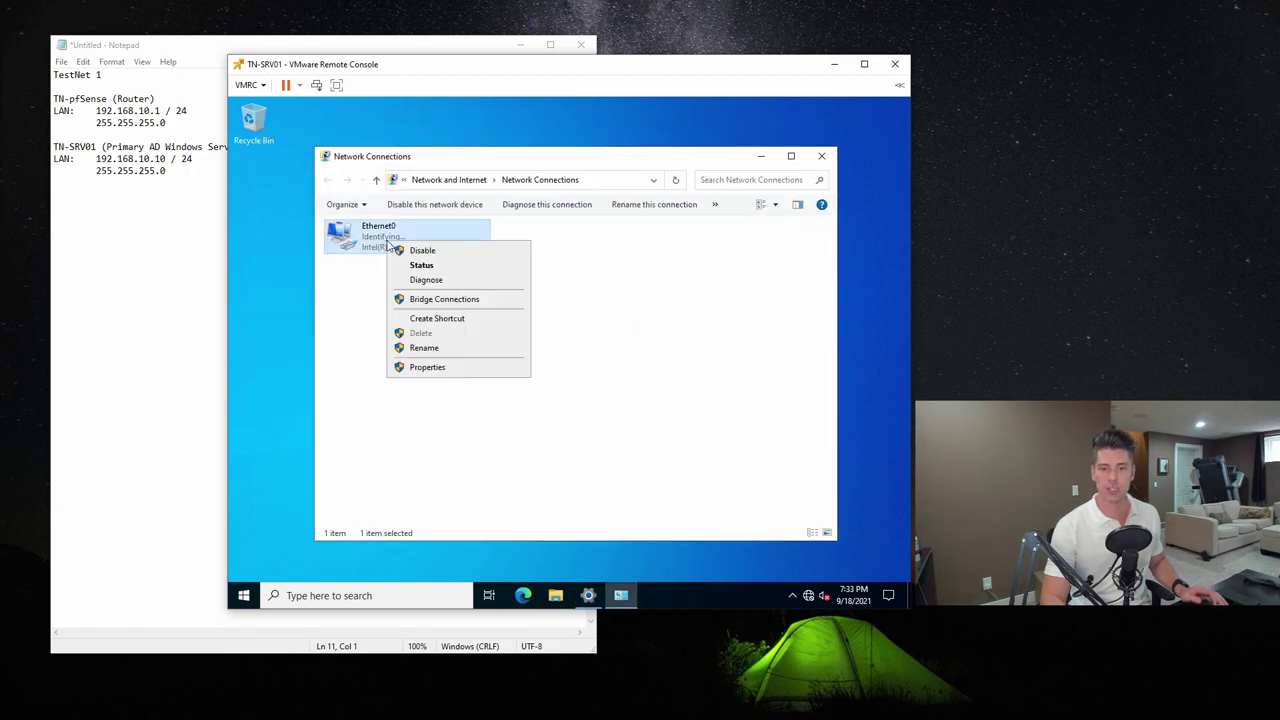
left_click(476, 367)
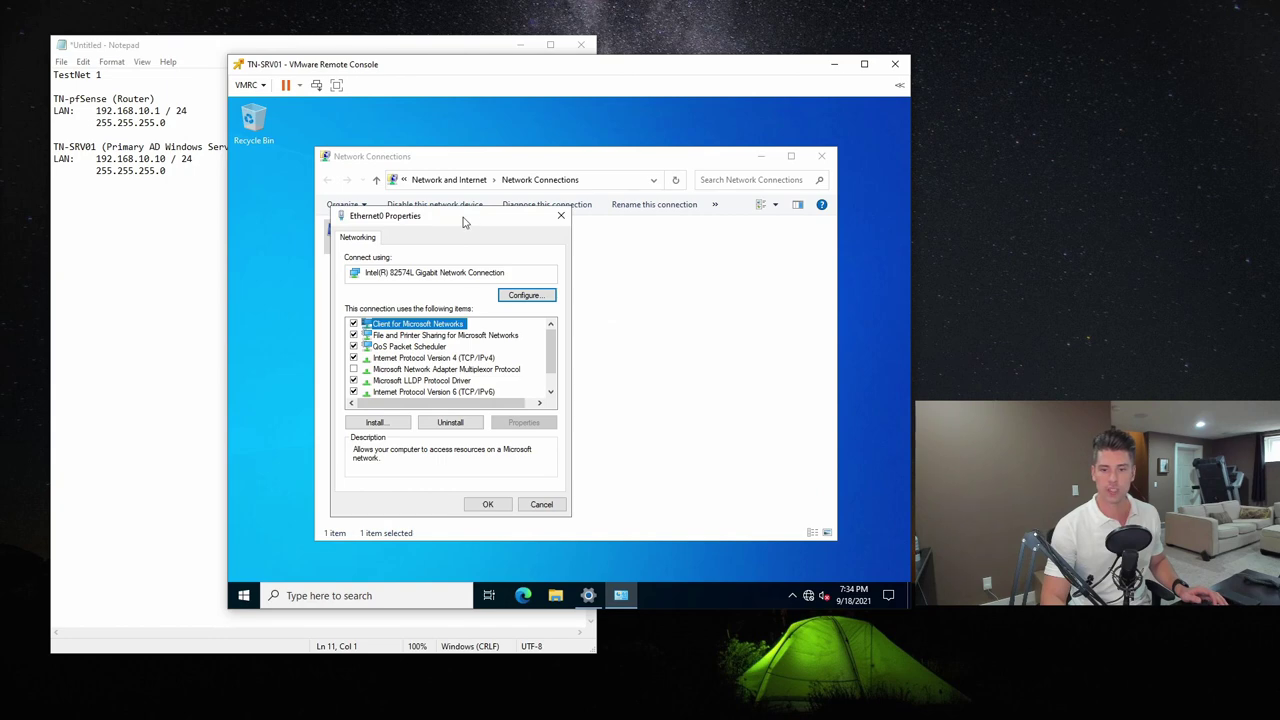
left_click_drag(463, 221, 592, 175)
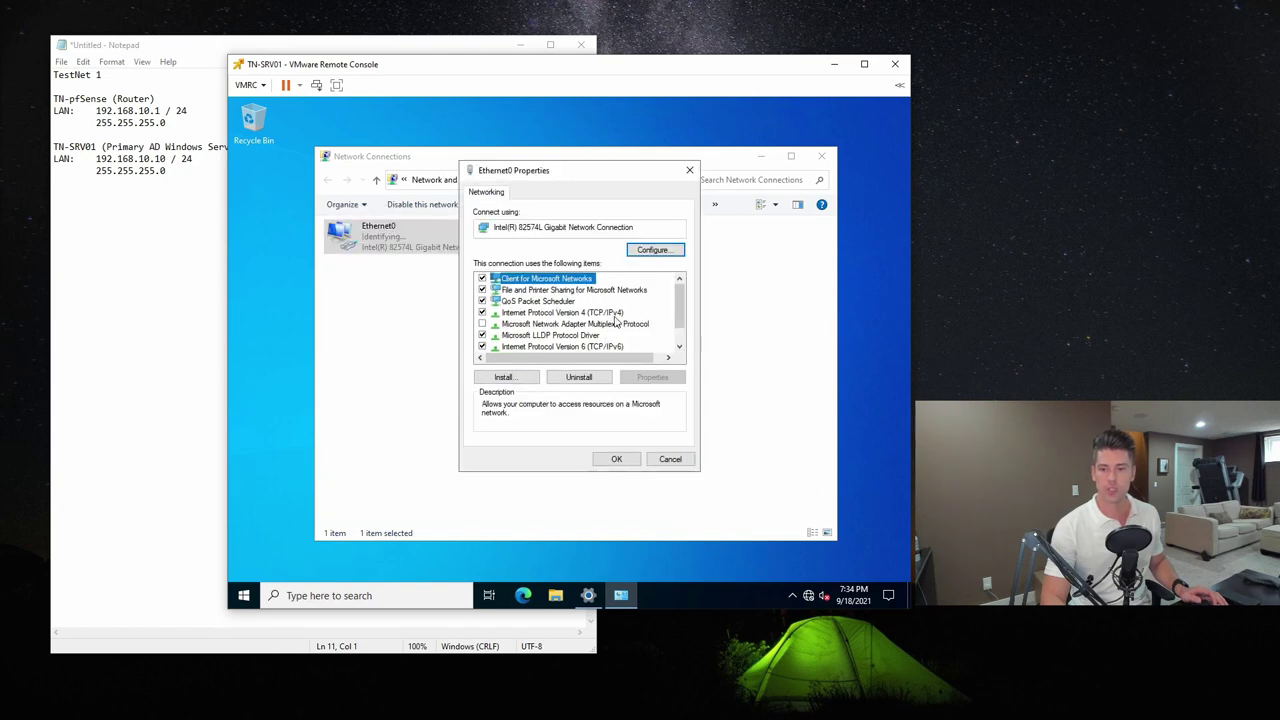
left_click(528, 313)
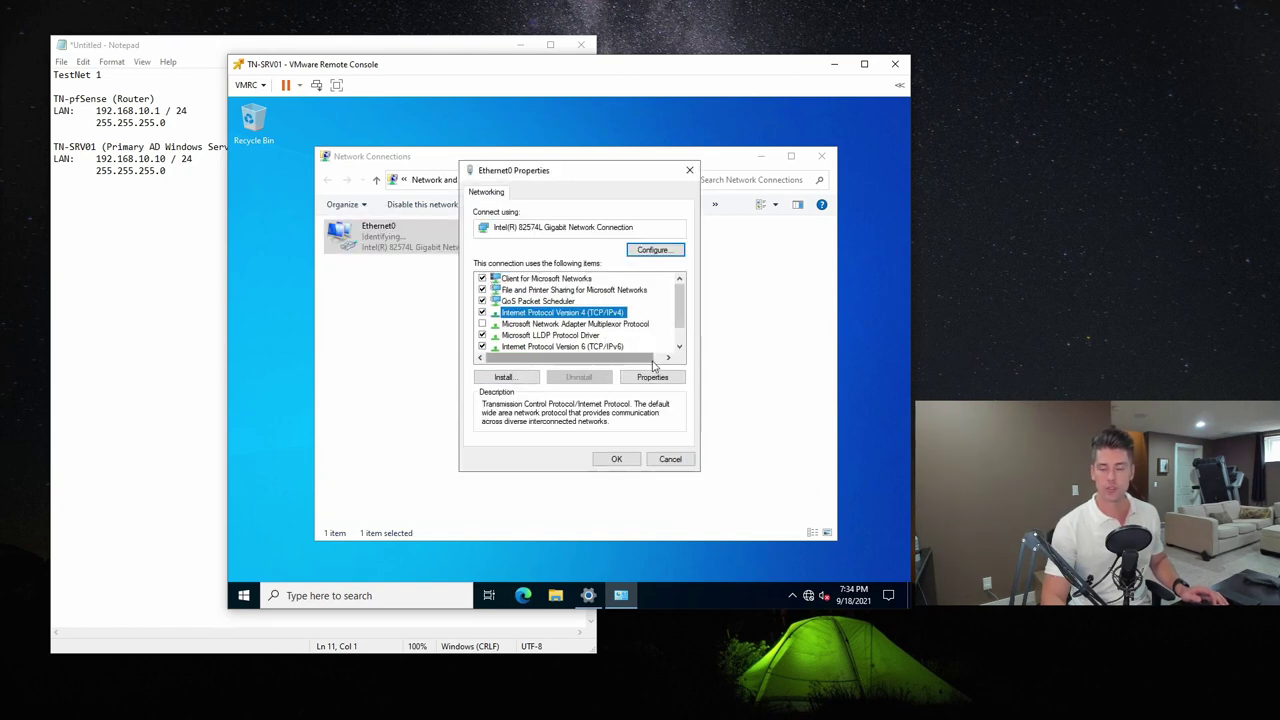
left_click(653, 377)
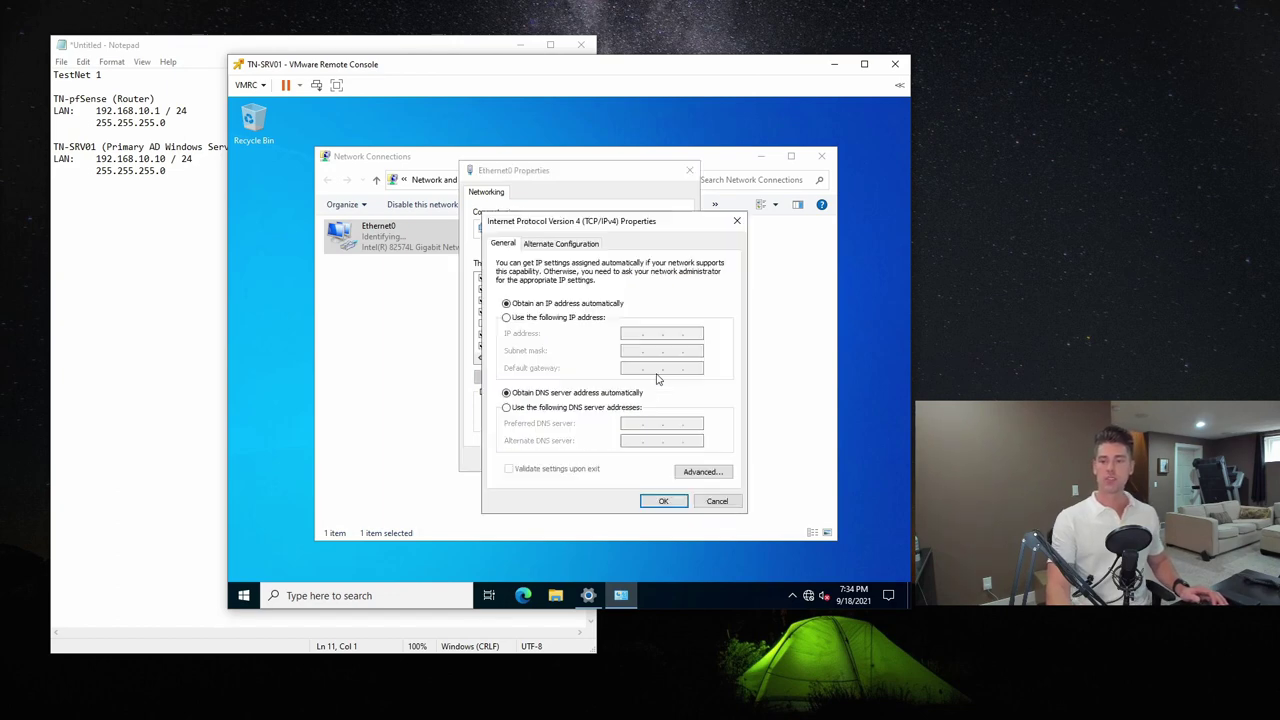
Switch to 'Use the following IP address' and check the TN-SRV01 LAN addresses in the Notepad notes.
left_click(550, 317)
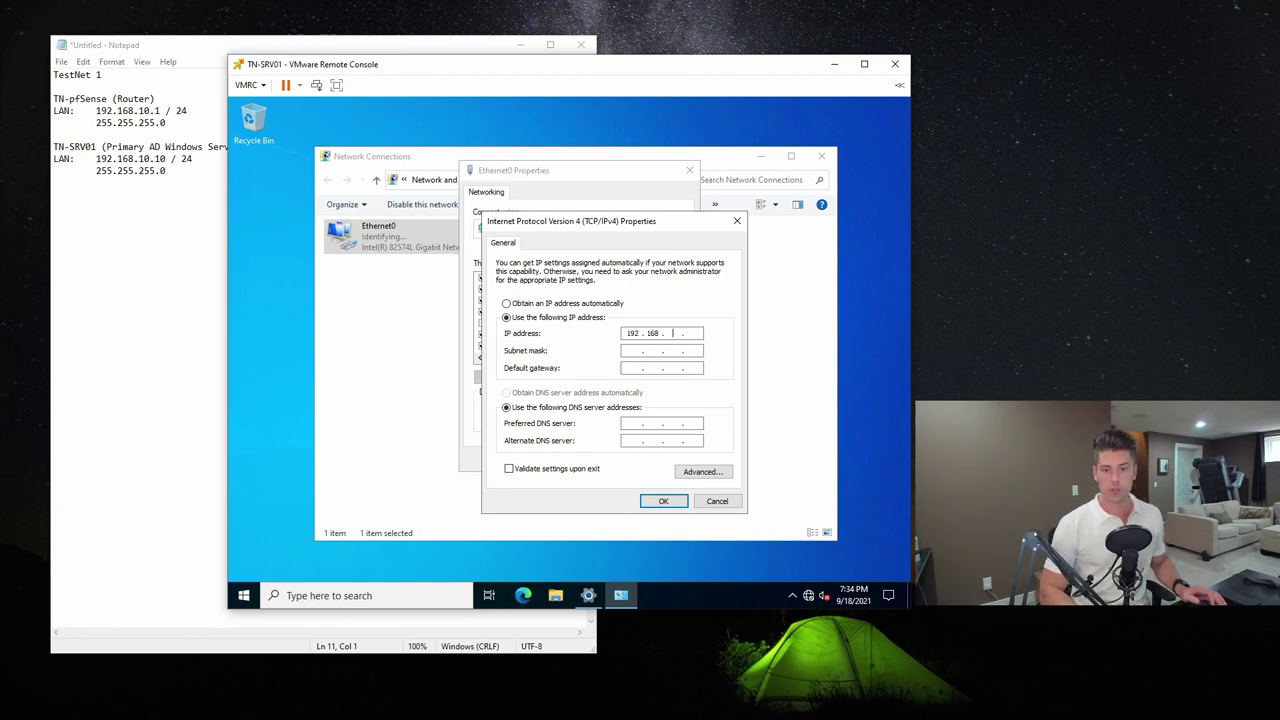
left_click(95, 261)
left_click_drag(168, 171, 53, 147)
left_click(290, 252)
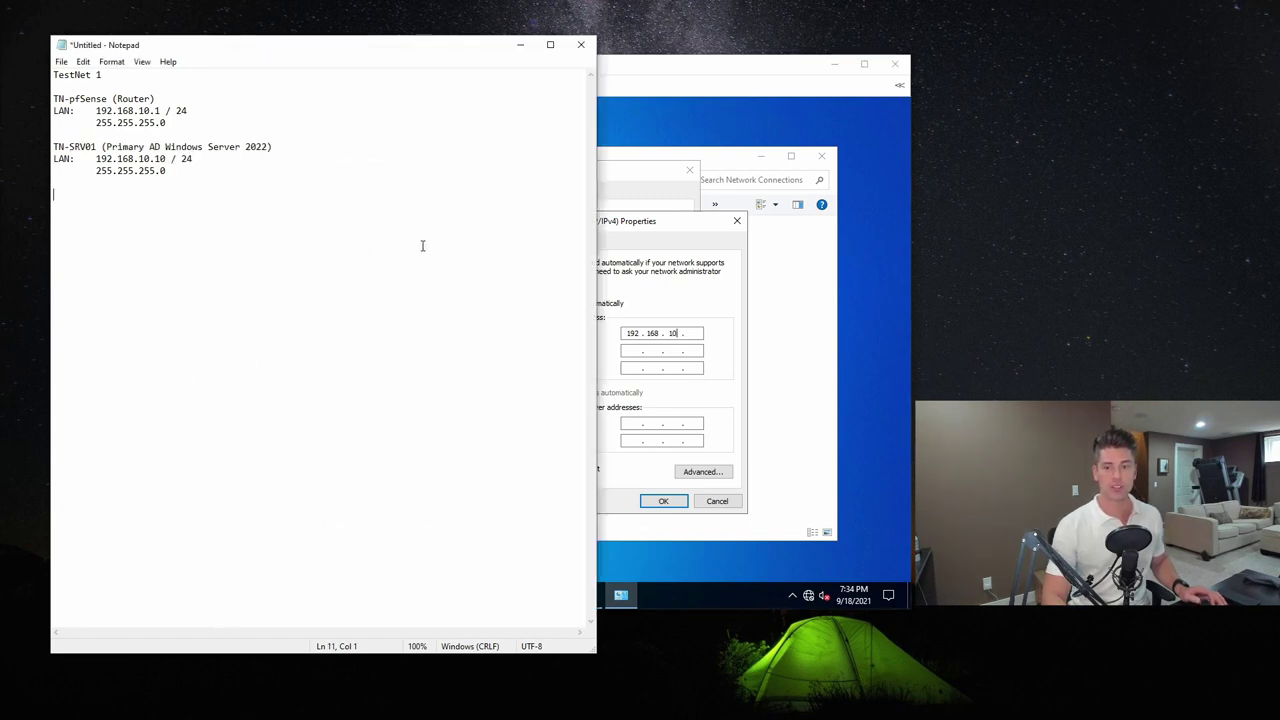
left_click_drag(283, 189, 53, 159)
left_click(253, 222)
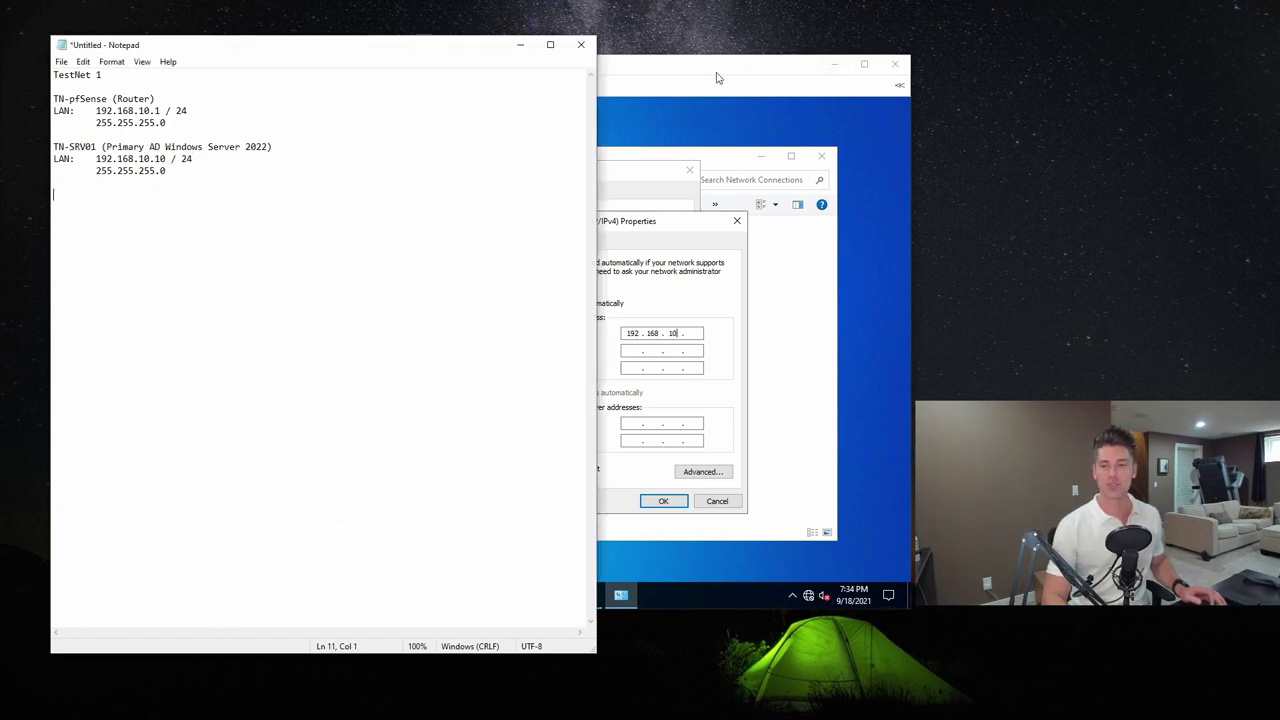
left_click(697, 302)
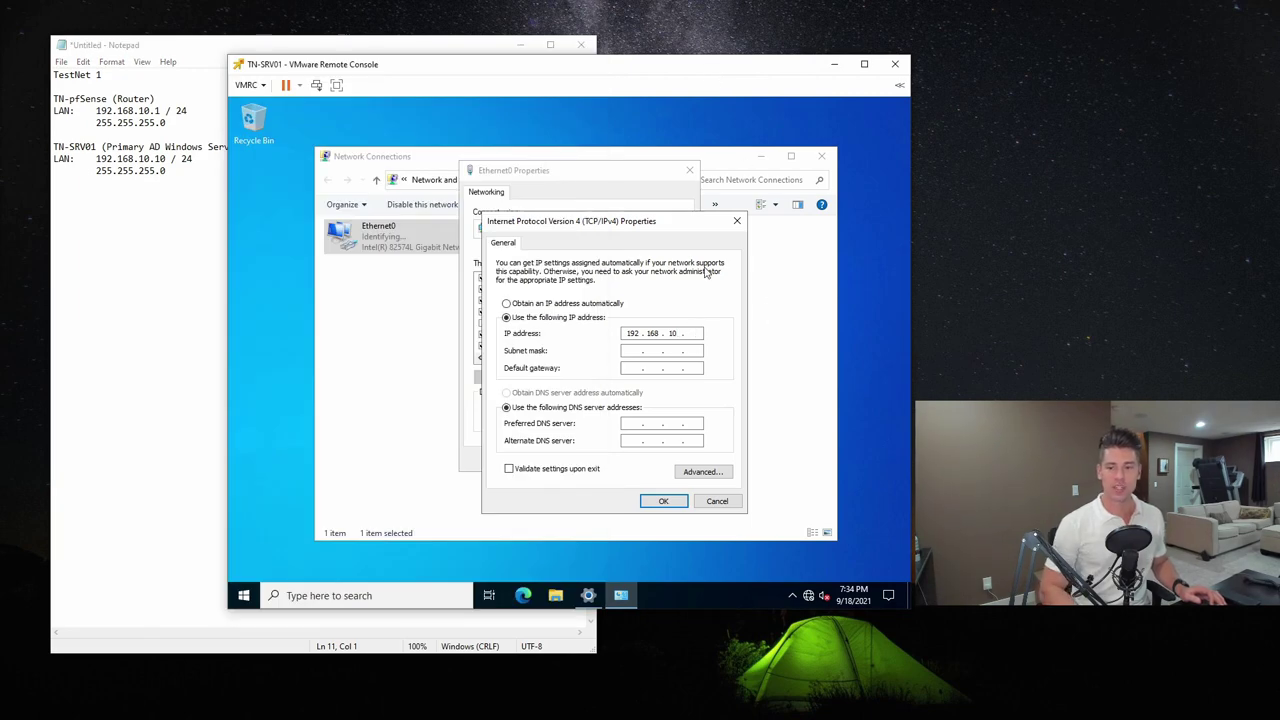
Enter IP 192.168.10.10, mask 255.255.255.0, gateway and DNS 192.168.10.1, and apply.
type("10")
key("Tab")
type("255")
key("Tab")
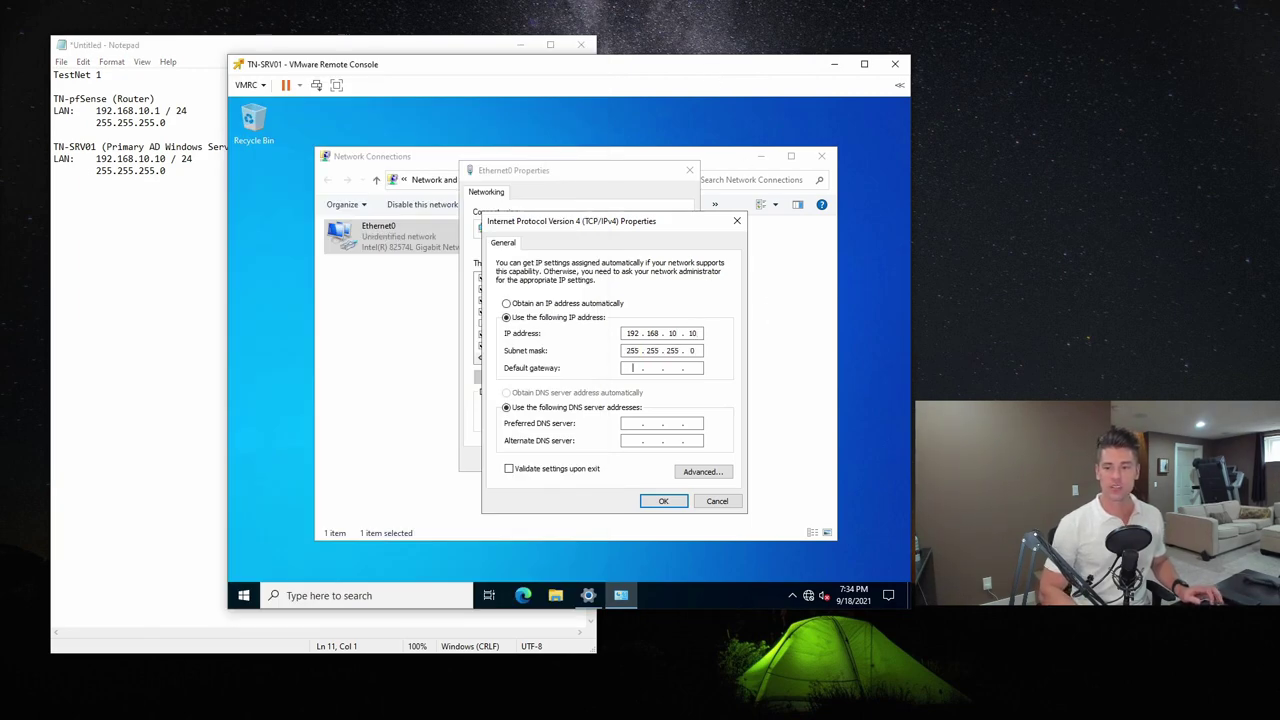
type("10.12")
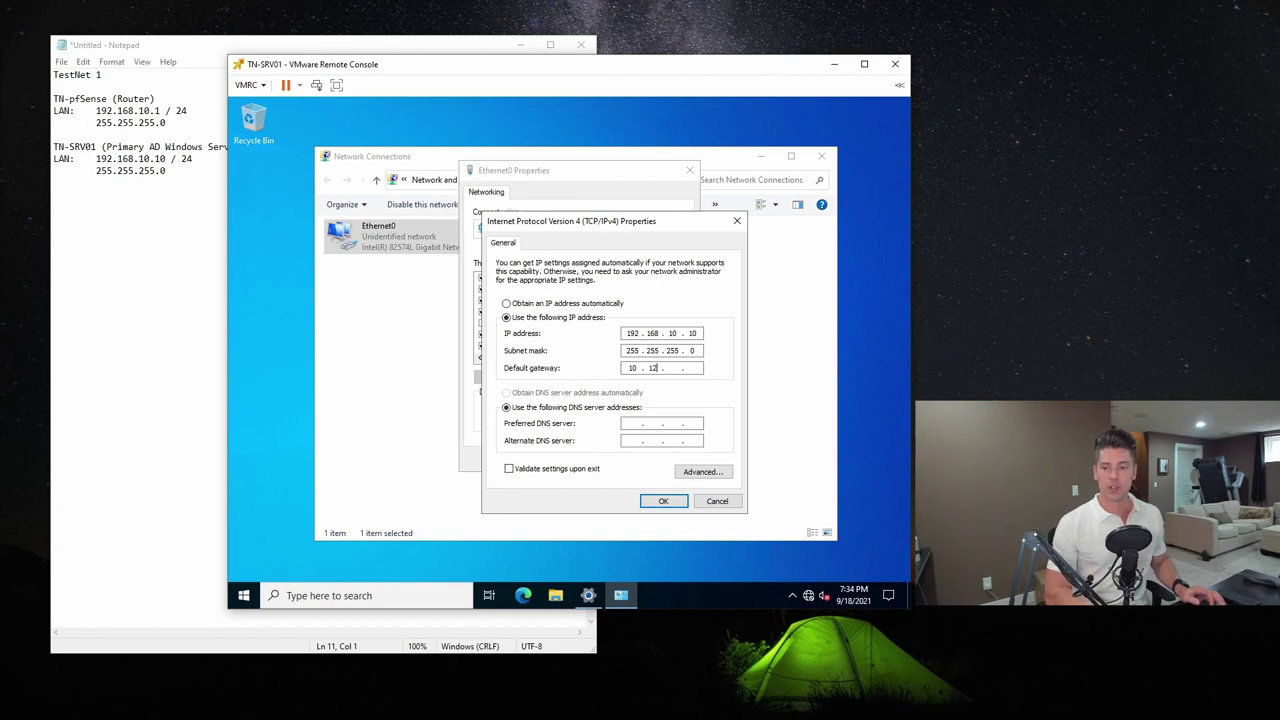
key("BackSpace")
key("BackSpace")
key("BackSpace")
key("BackSpace")
type("192168")
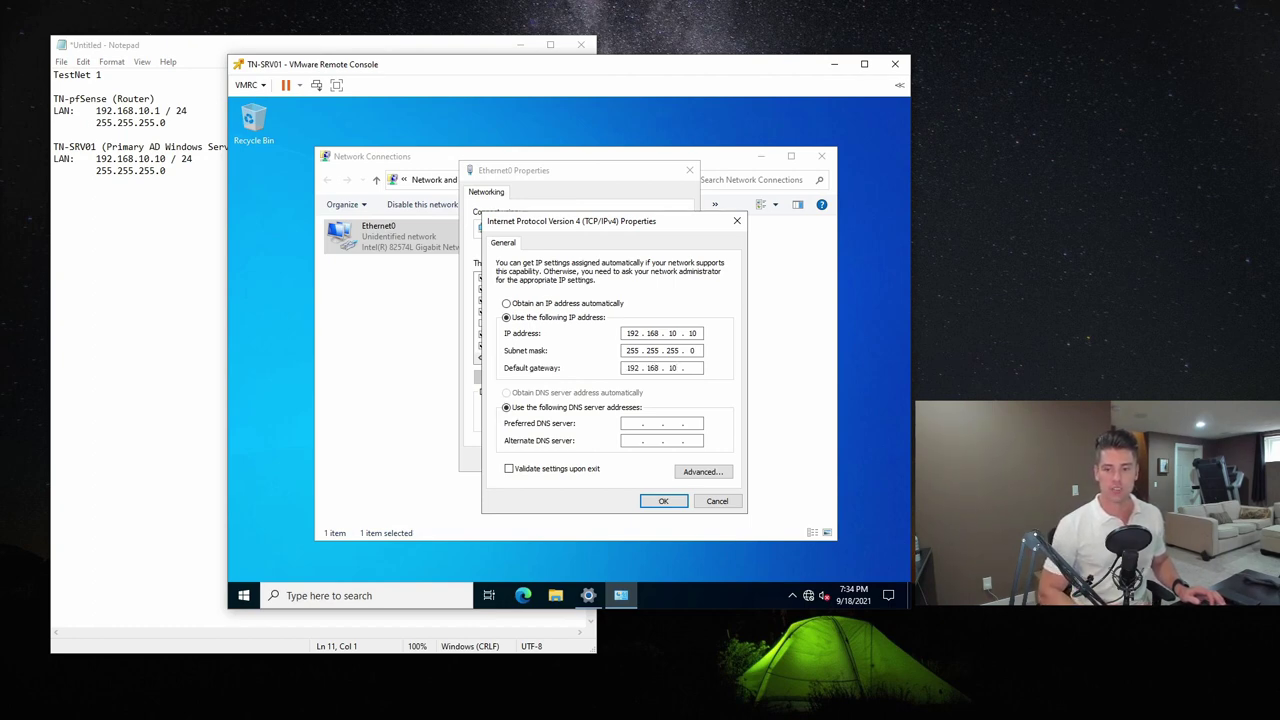
key("Tab")
key("shift+Tab")
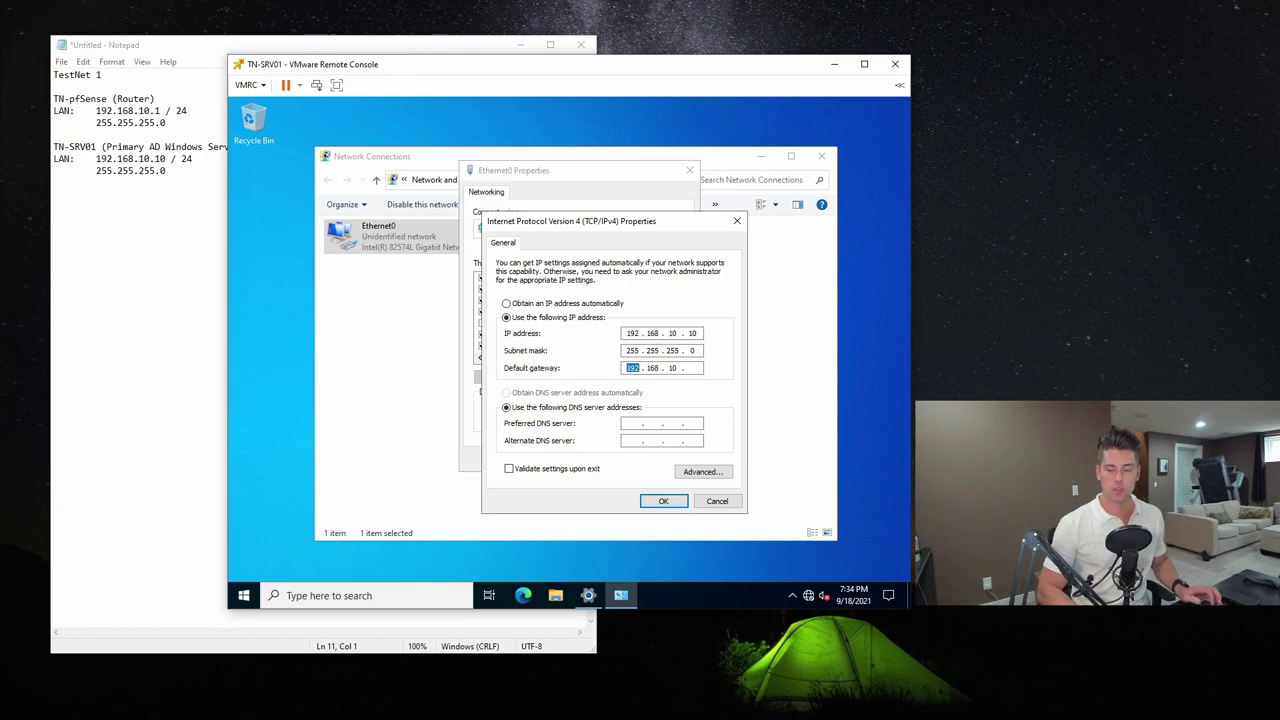
key("period")
key("period")
key("Tab")
key("Tab")
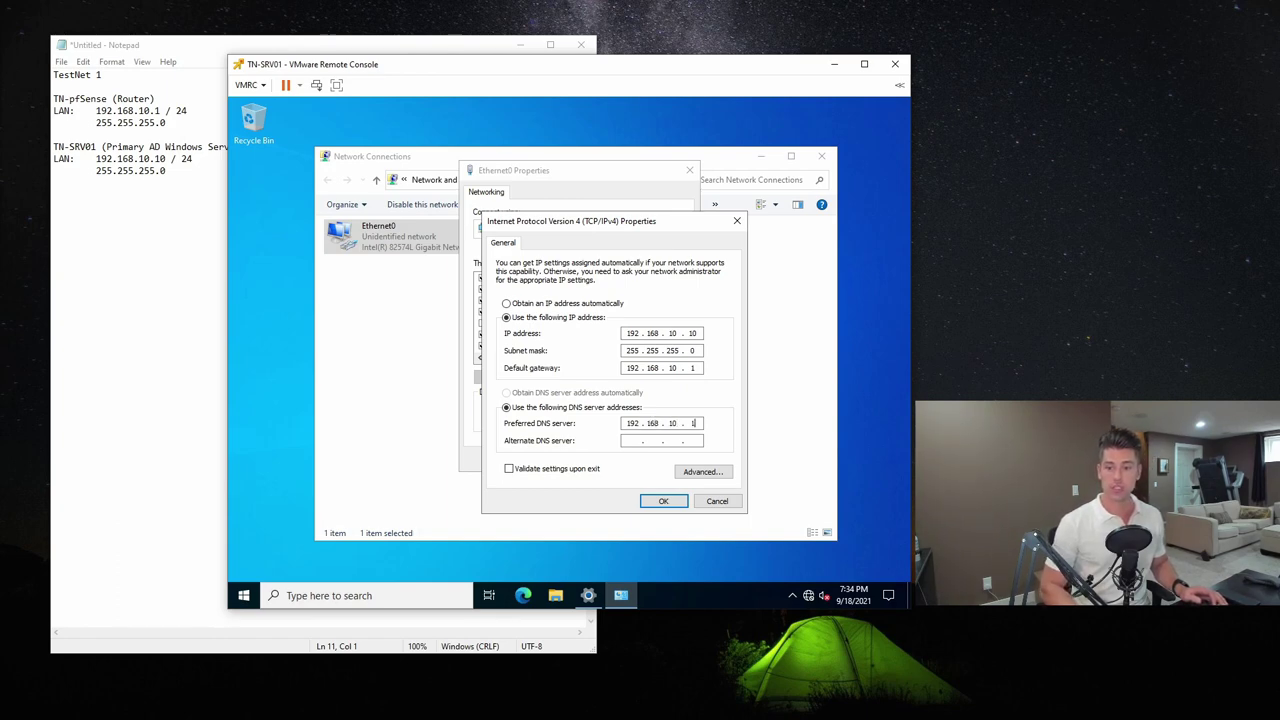
left_click(679, 500)
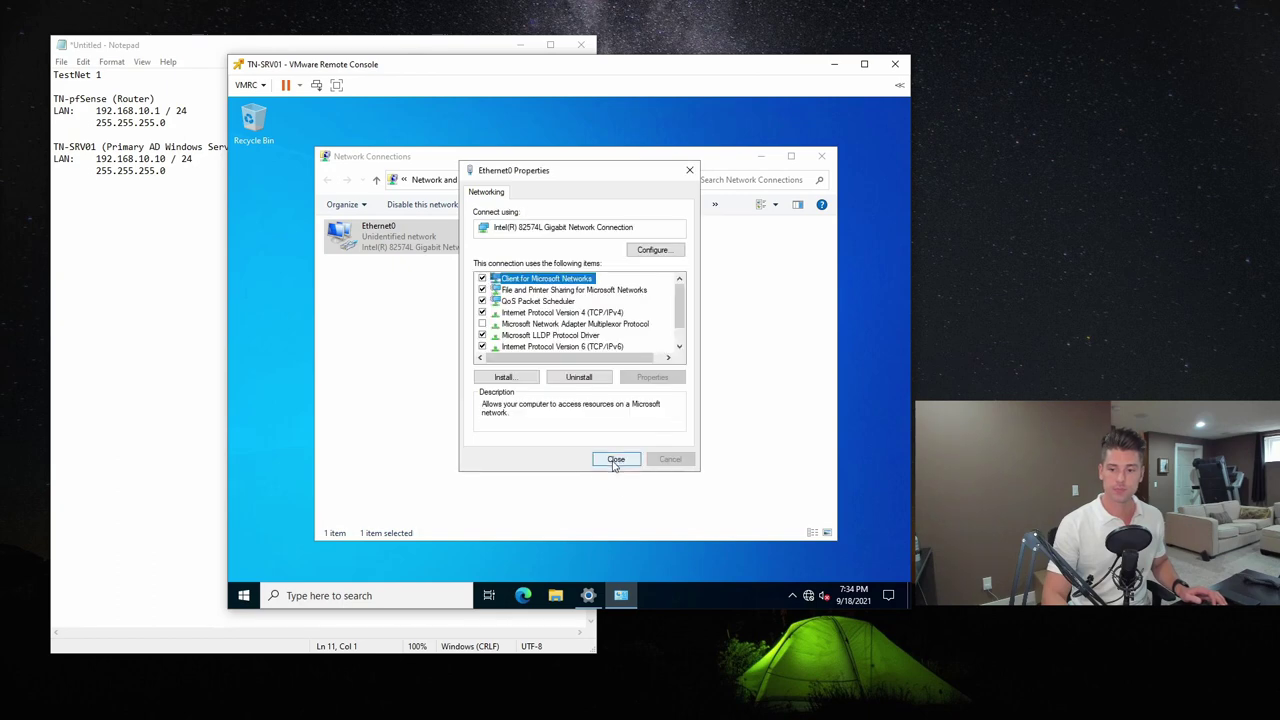
Close Ethernet0 Properties, allow the server to be discoverable, and close Network Connections.
left_click(611, 458)
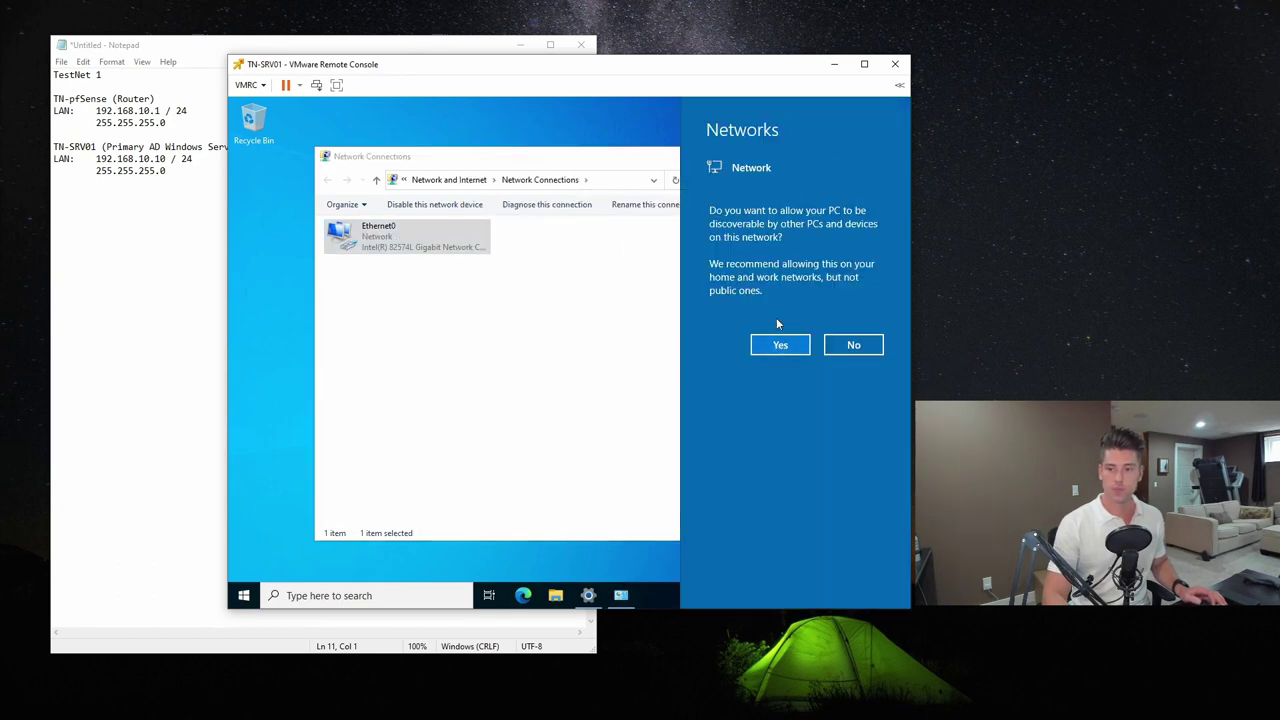
left_click(782, 348)
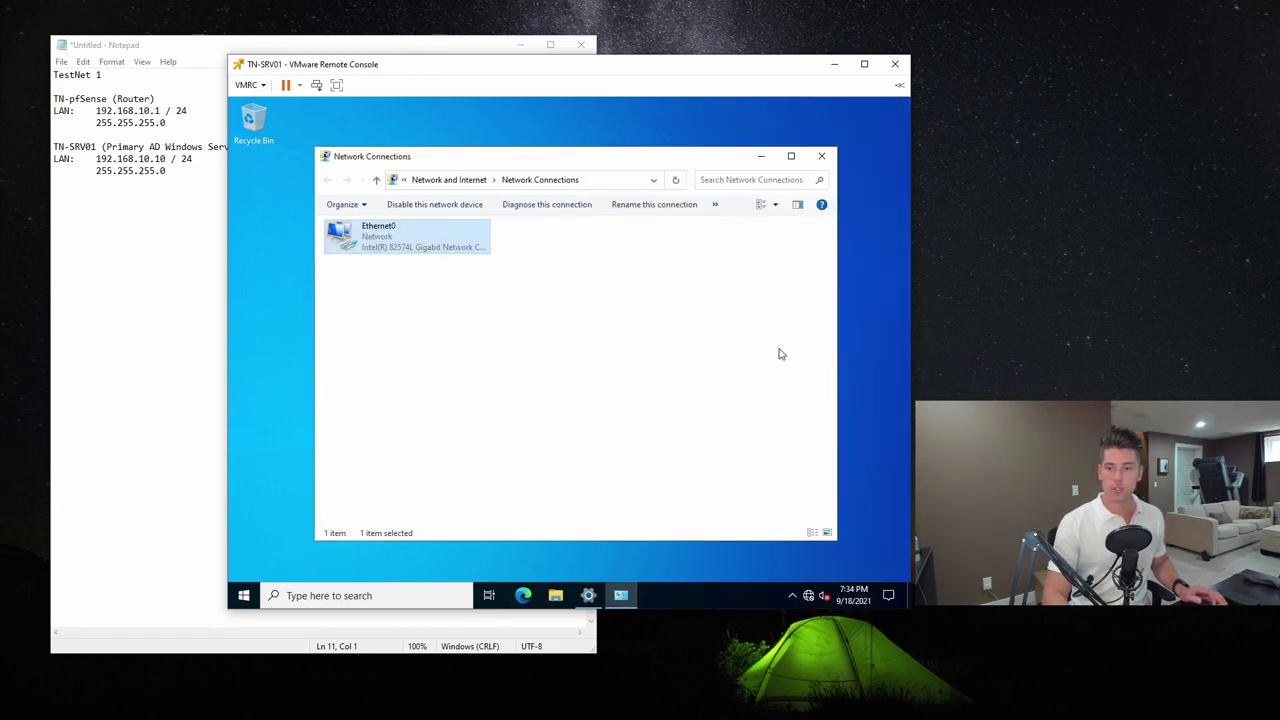
left_click(828, 156)
key("super+r")
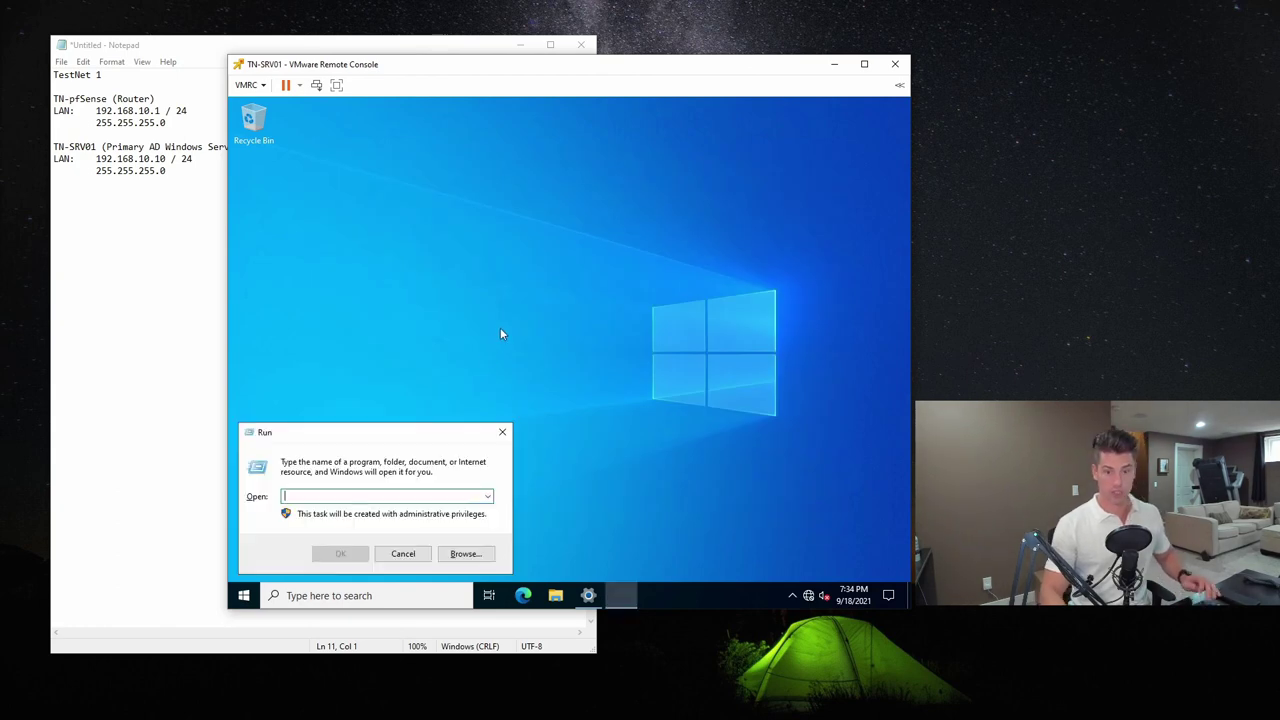
type("https:/")
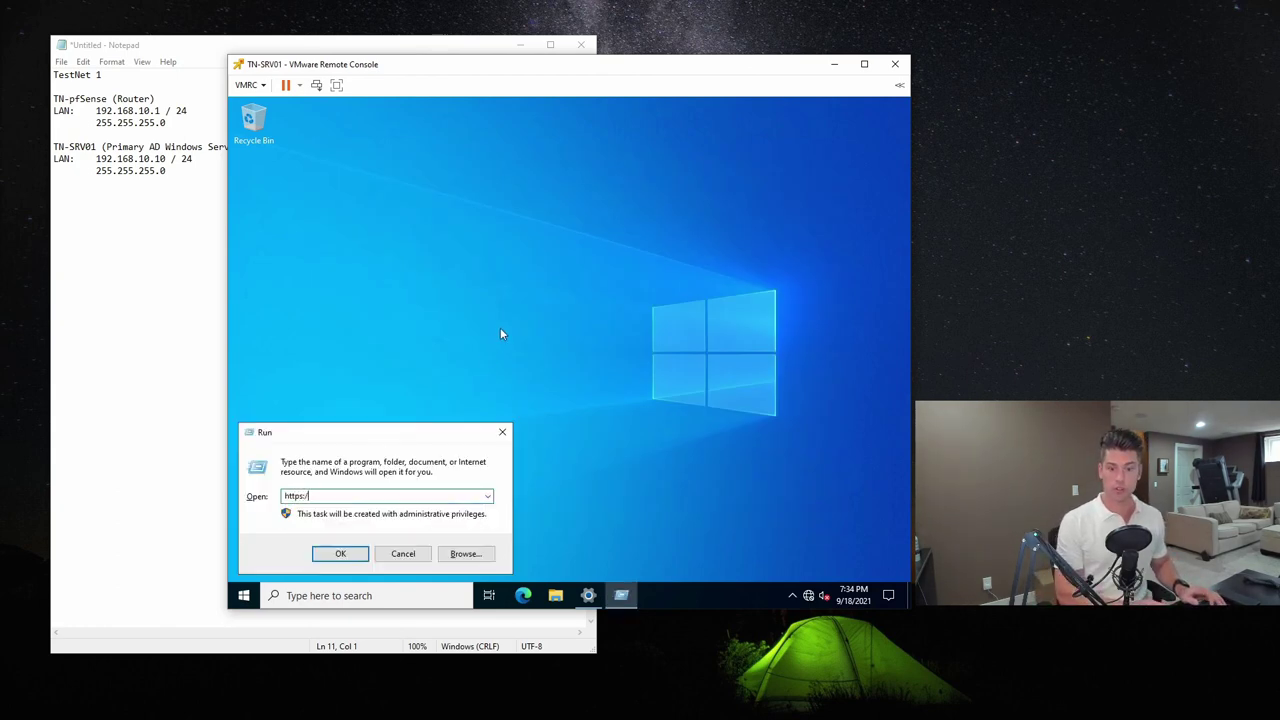
type("/www.google.co")
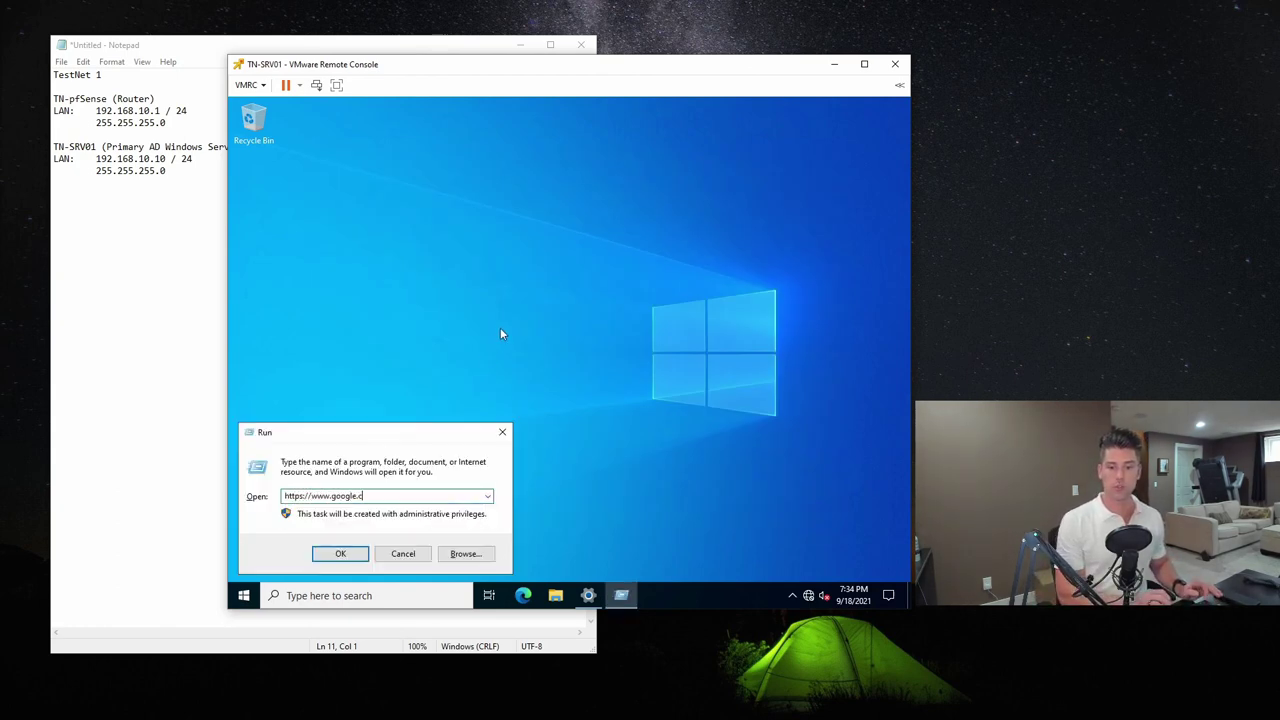
type("m")
key("Return")
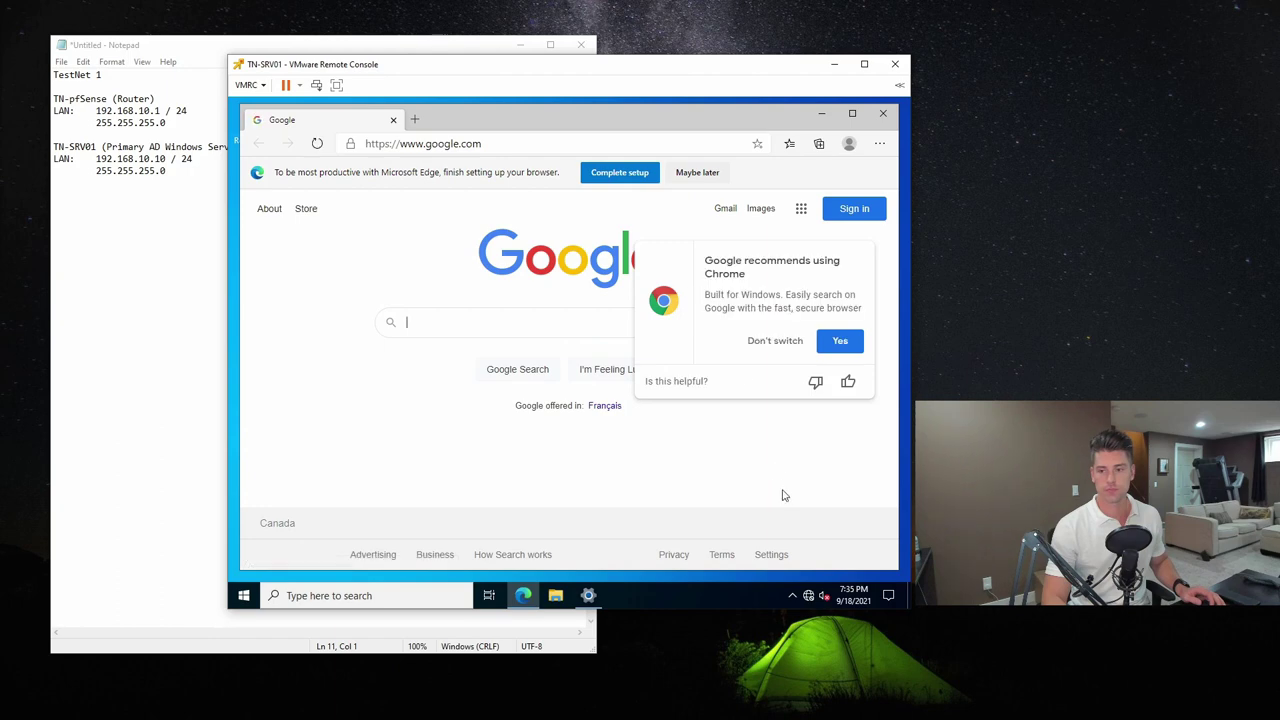
left_click(883, 115)
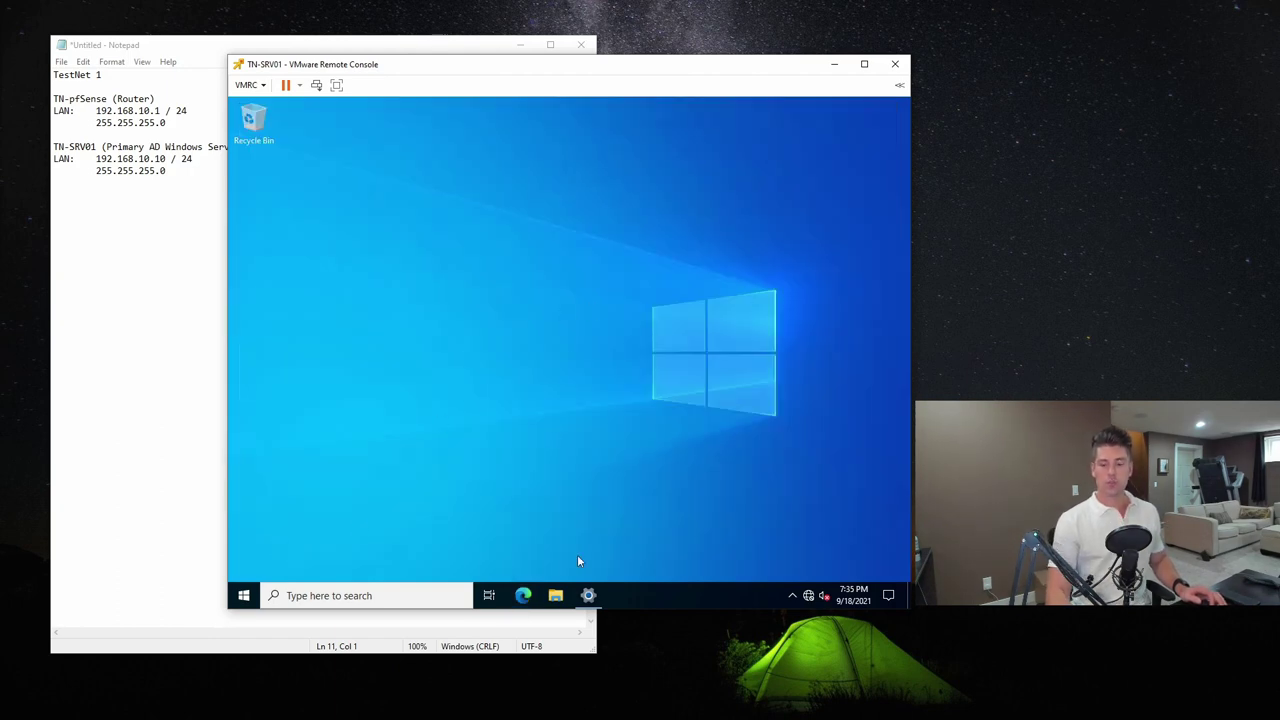
Open Settings > Update & Security on the server and maximize the window.
left_click(775, 128)
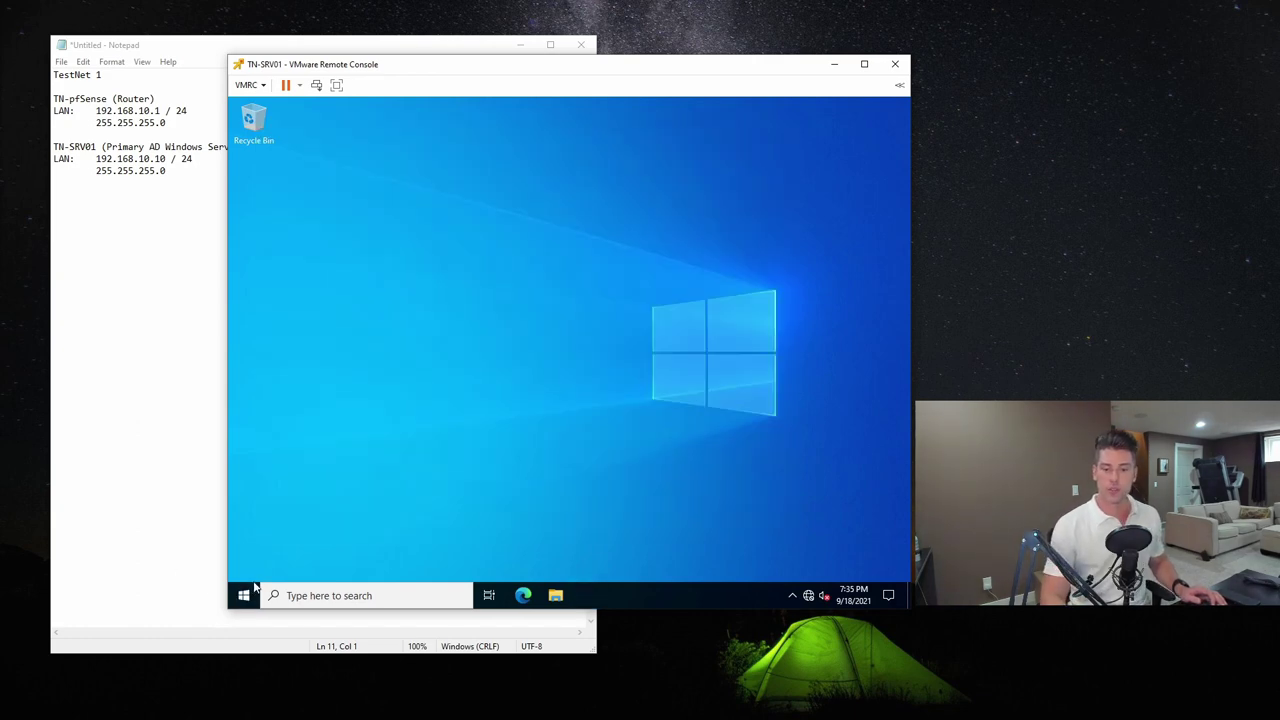
left_click(244, 595)
left_click(244, 534)
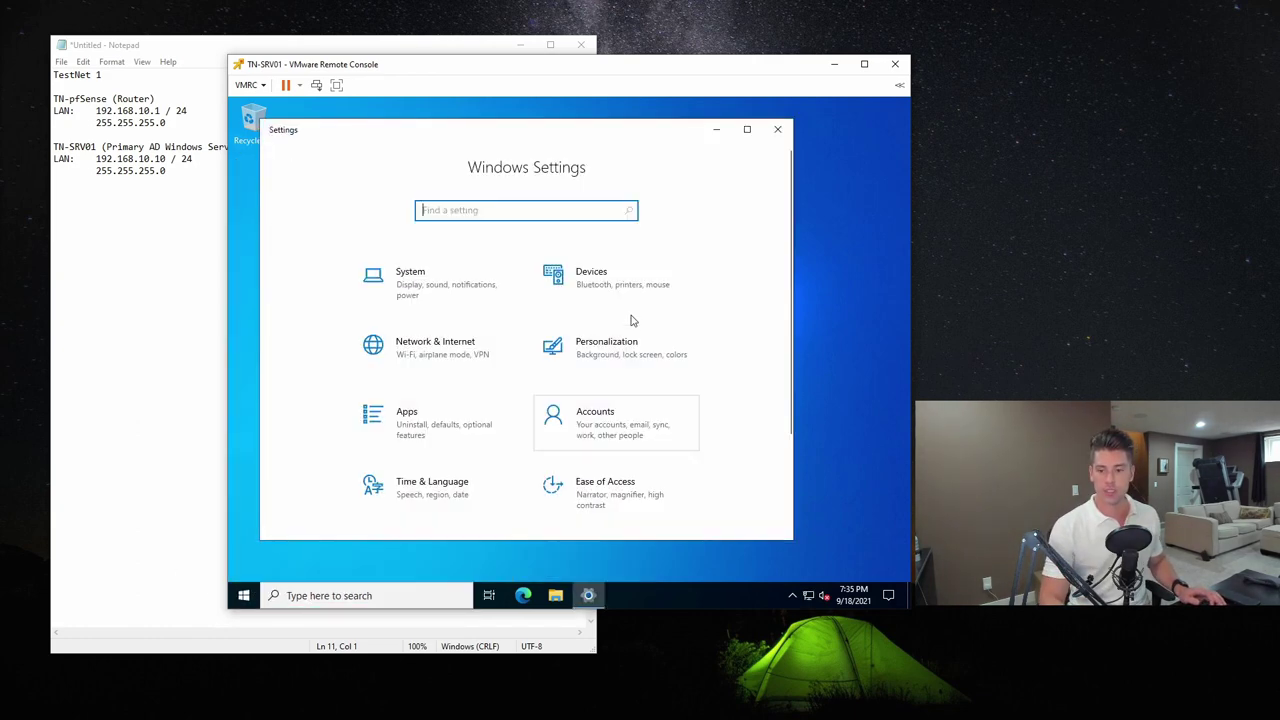
scroll(677, 366, "down", 3)
left_click(432, 486)
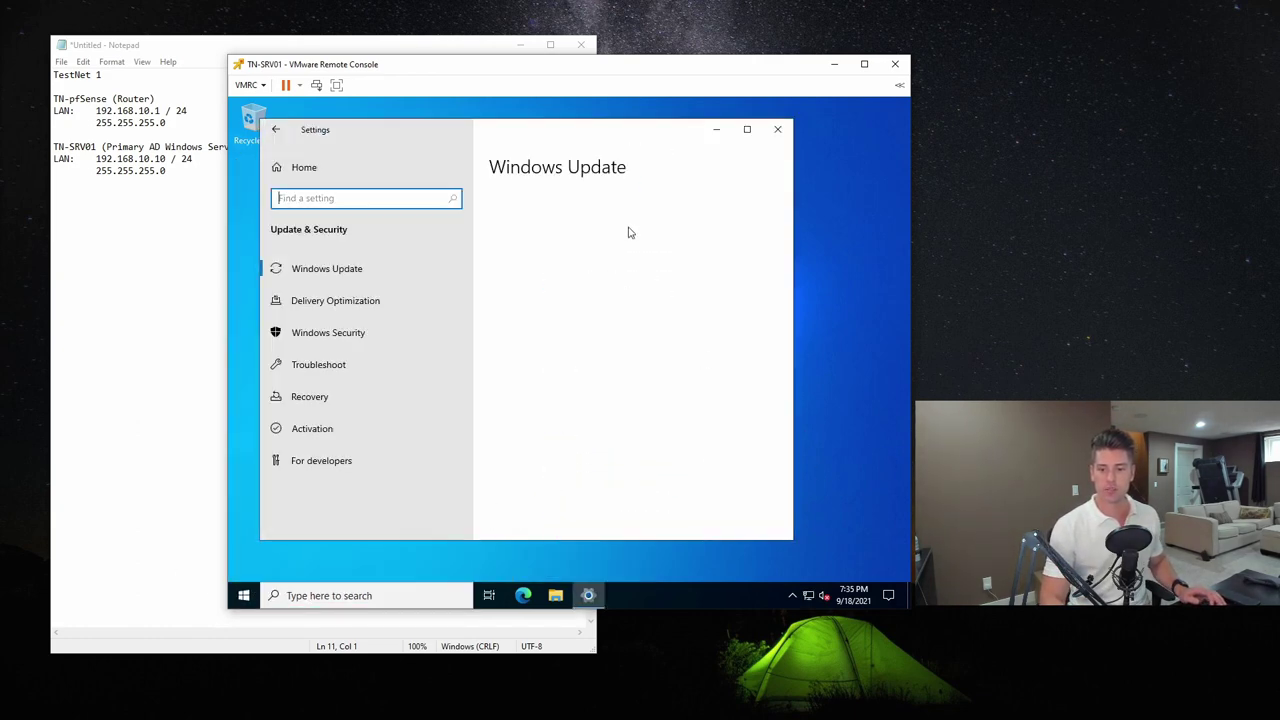
left_click(747, 129)
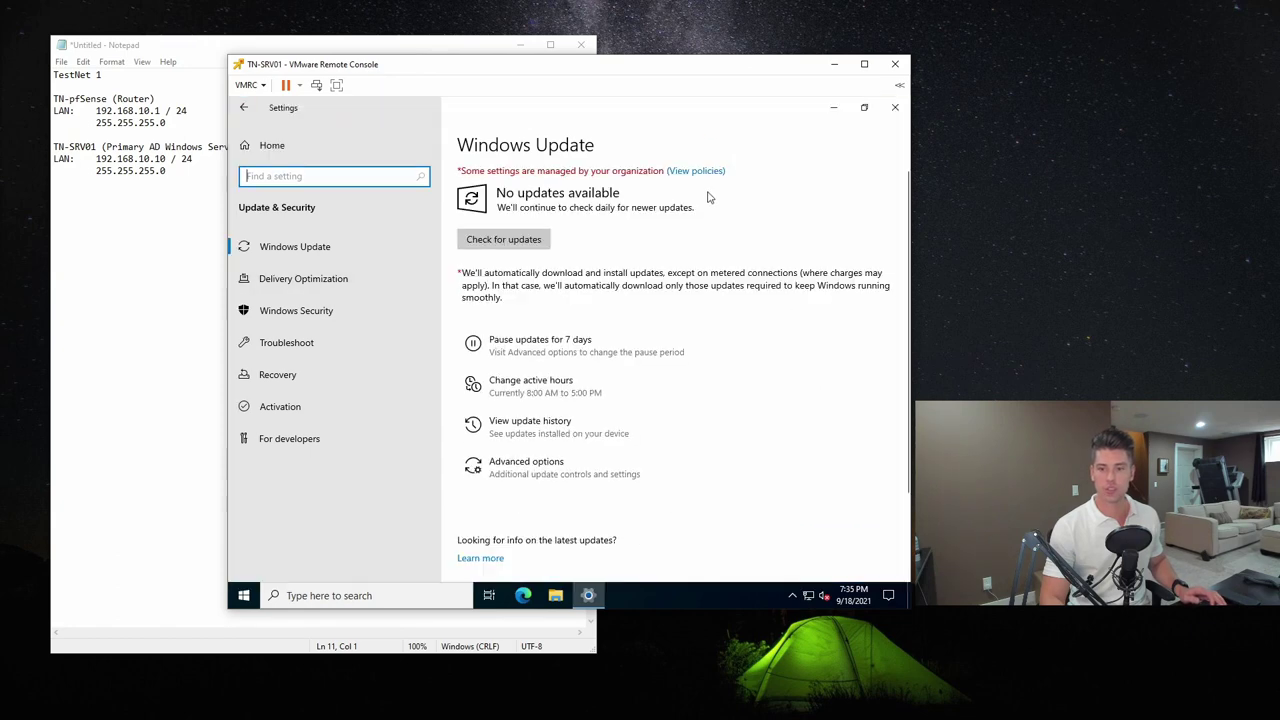
Check for updates, then return to Windows Update to see the 2021-09 cumulative update installing.
left_click(508, 241)
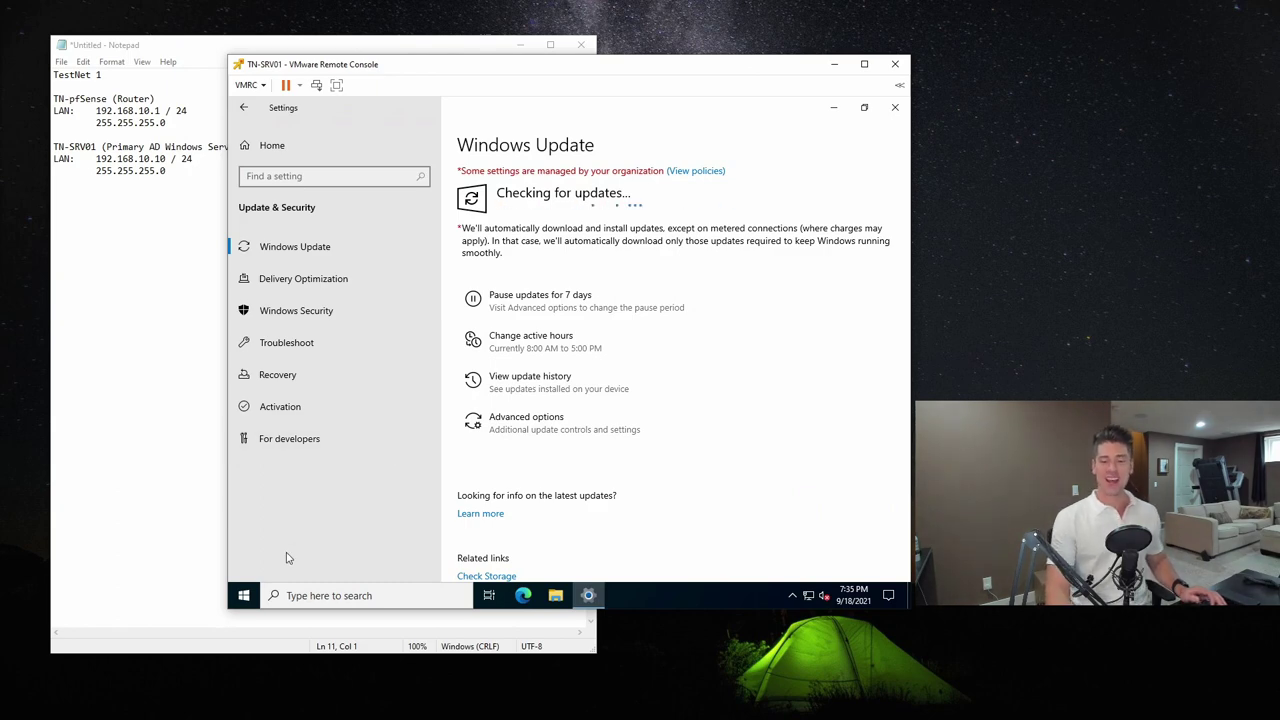
left_click(243, 595)
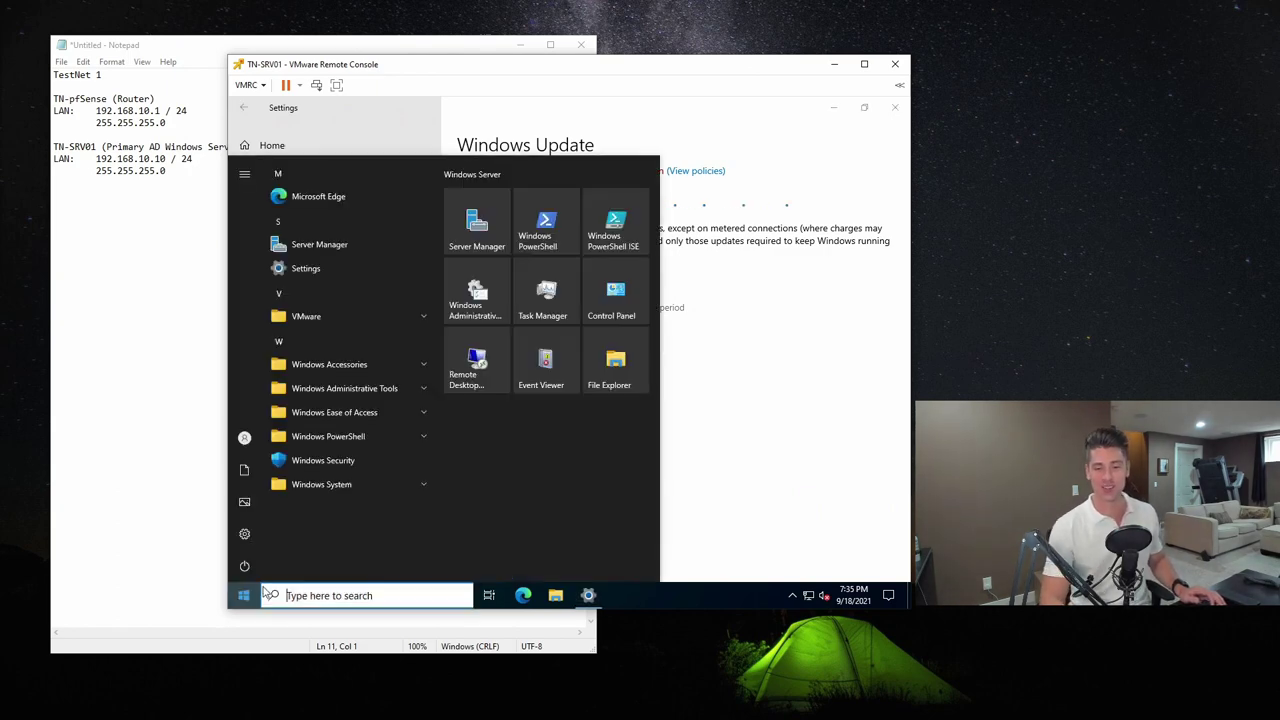
left_click(243, 535)
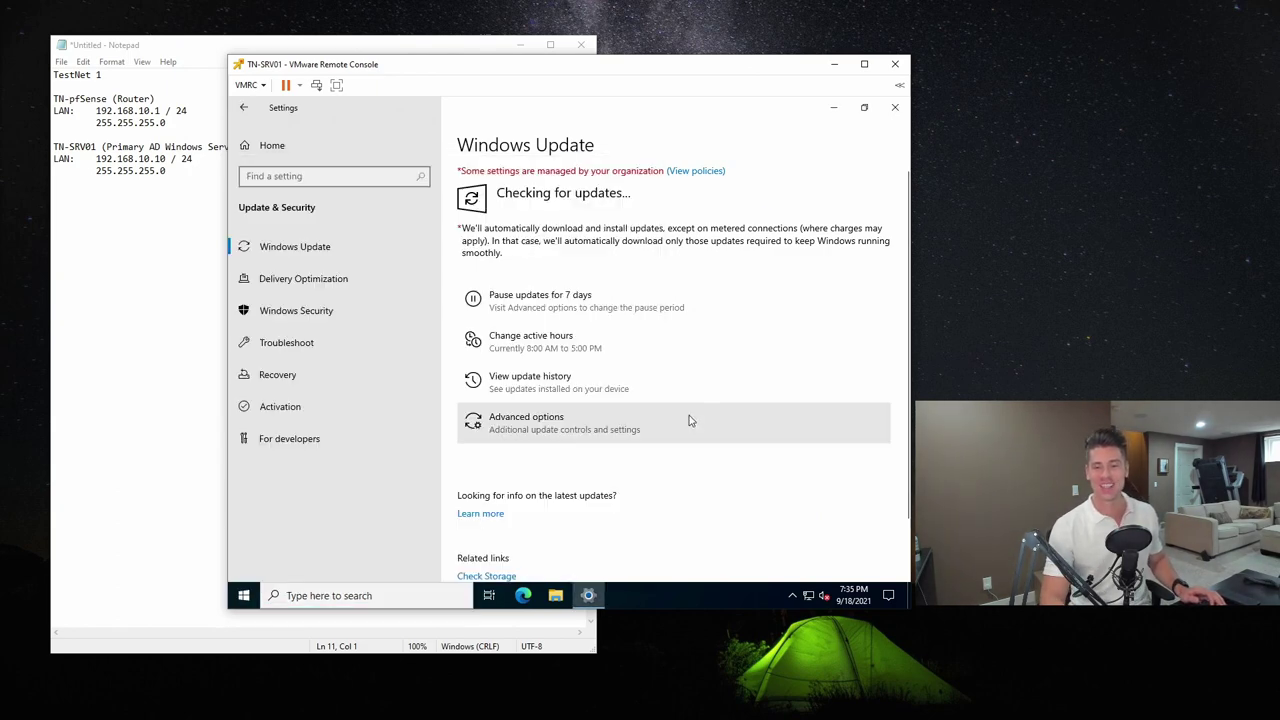
left_click(268, 146)
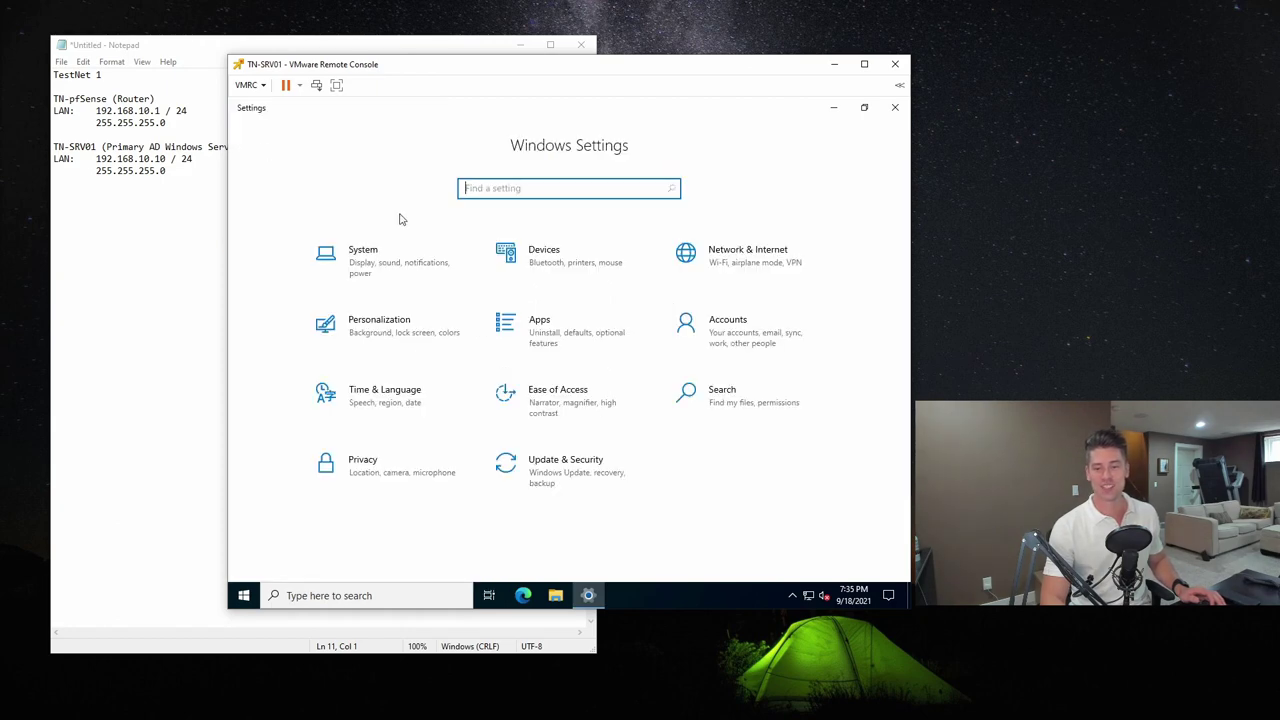
left_click(556, 472)
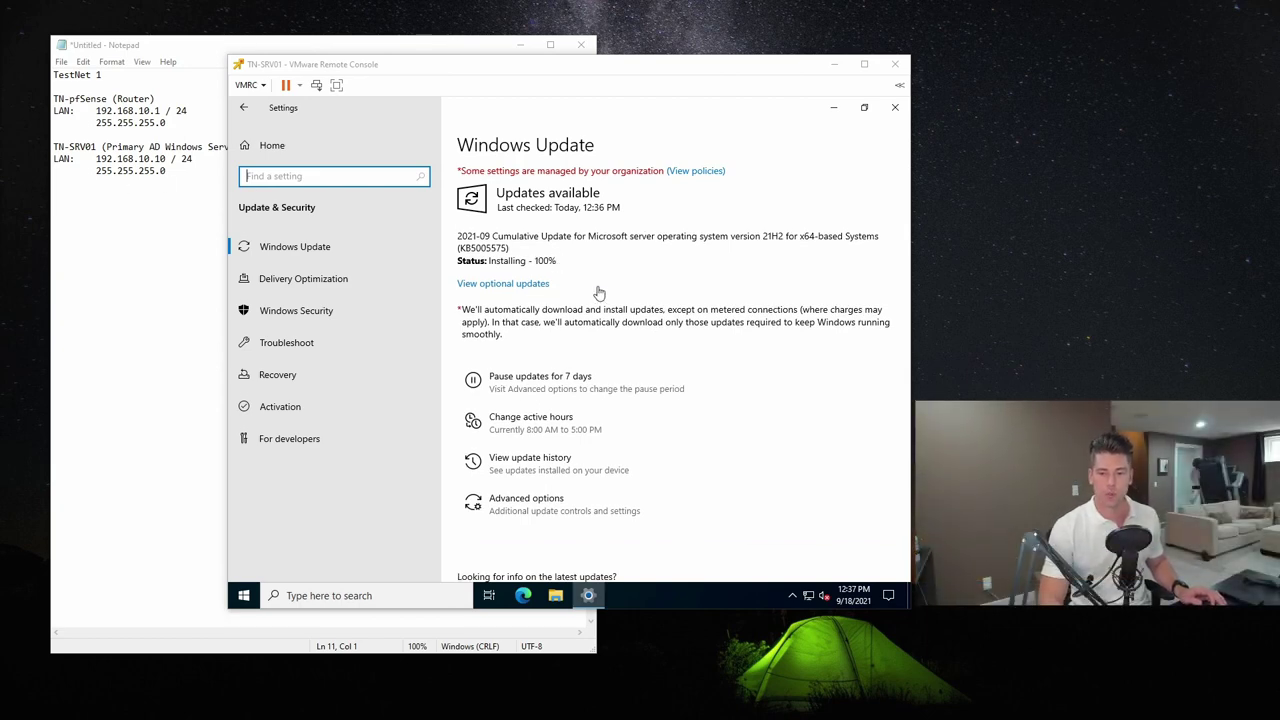
left_click(518, 285)
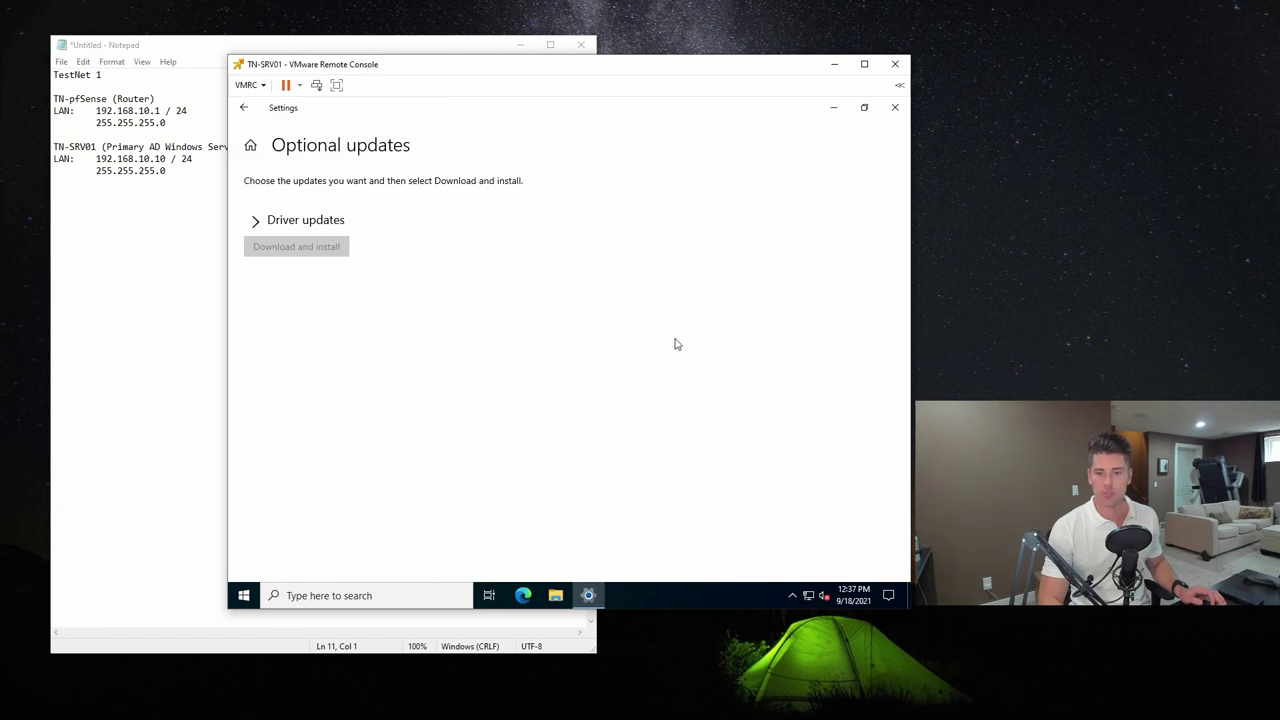
left_click(253, 221)
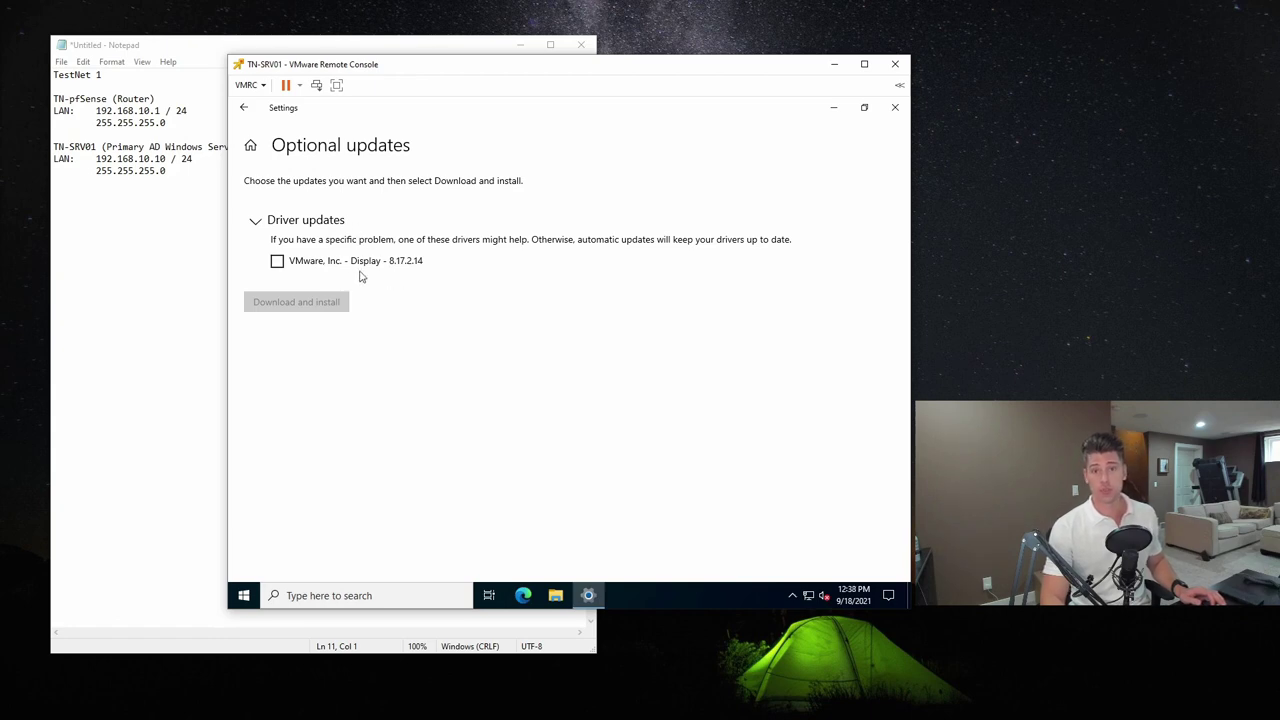
left_click(243, 107)
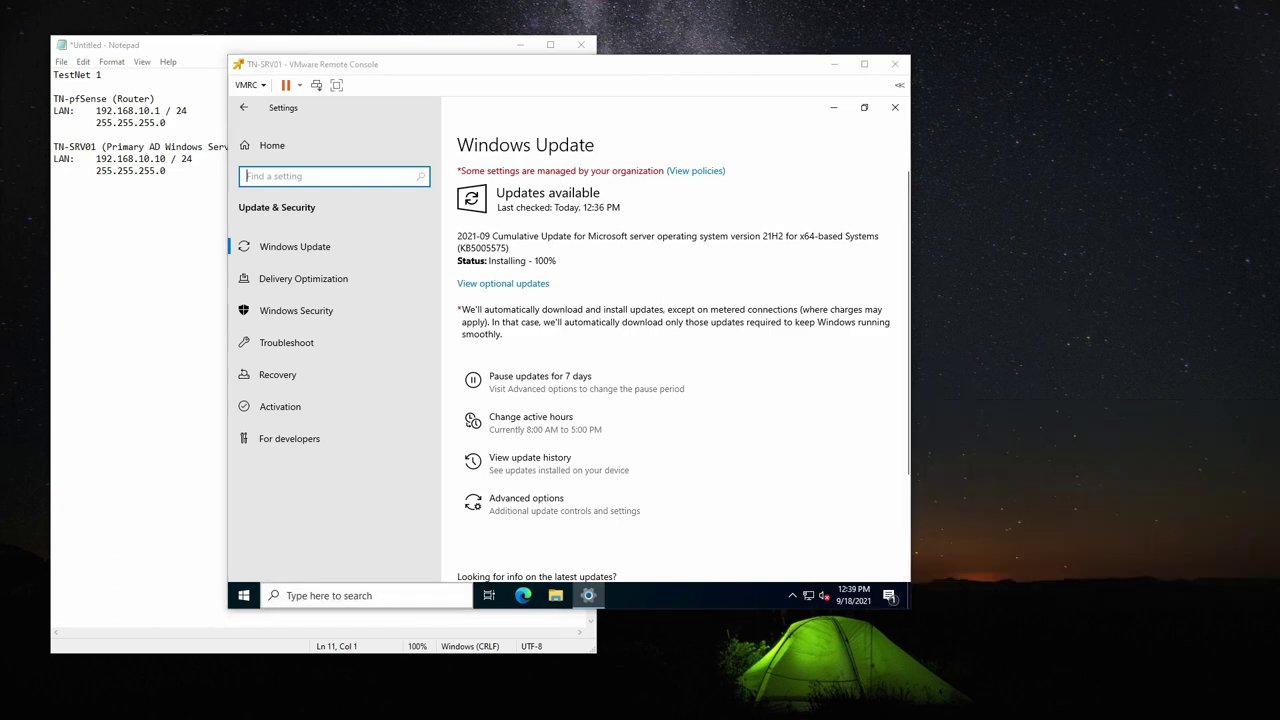
left_click(770, 292)
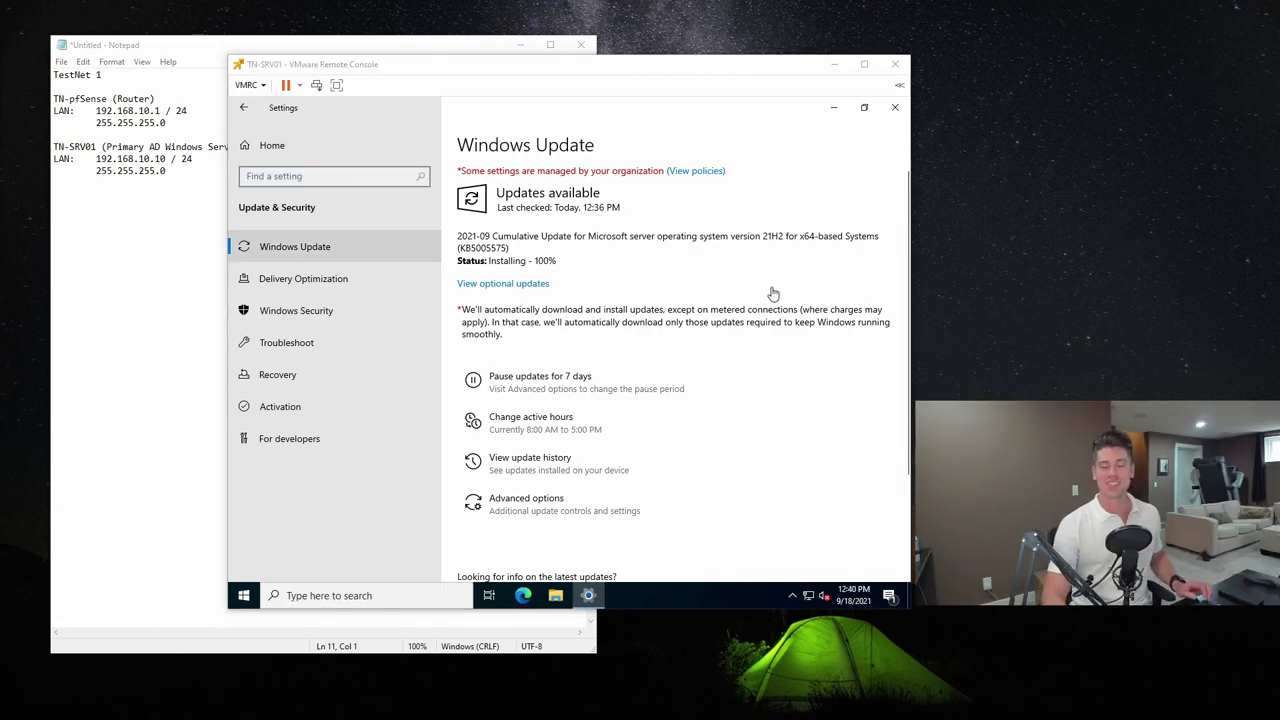
left_click(747, 104)
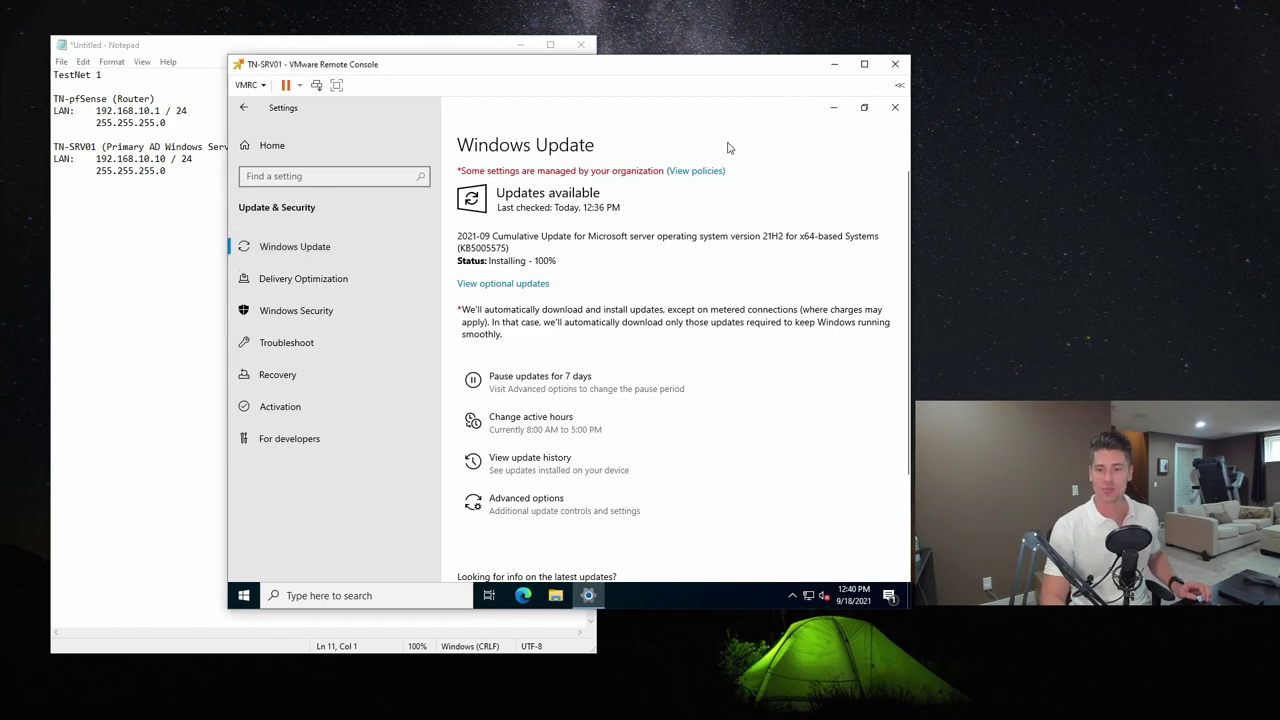
key("ctrl+shift+Escape")
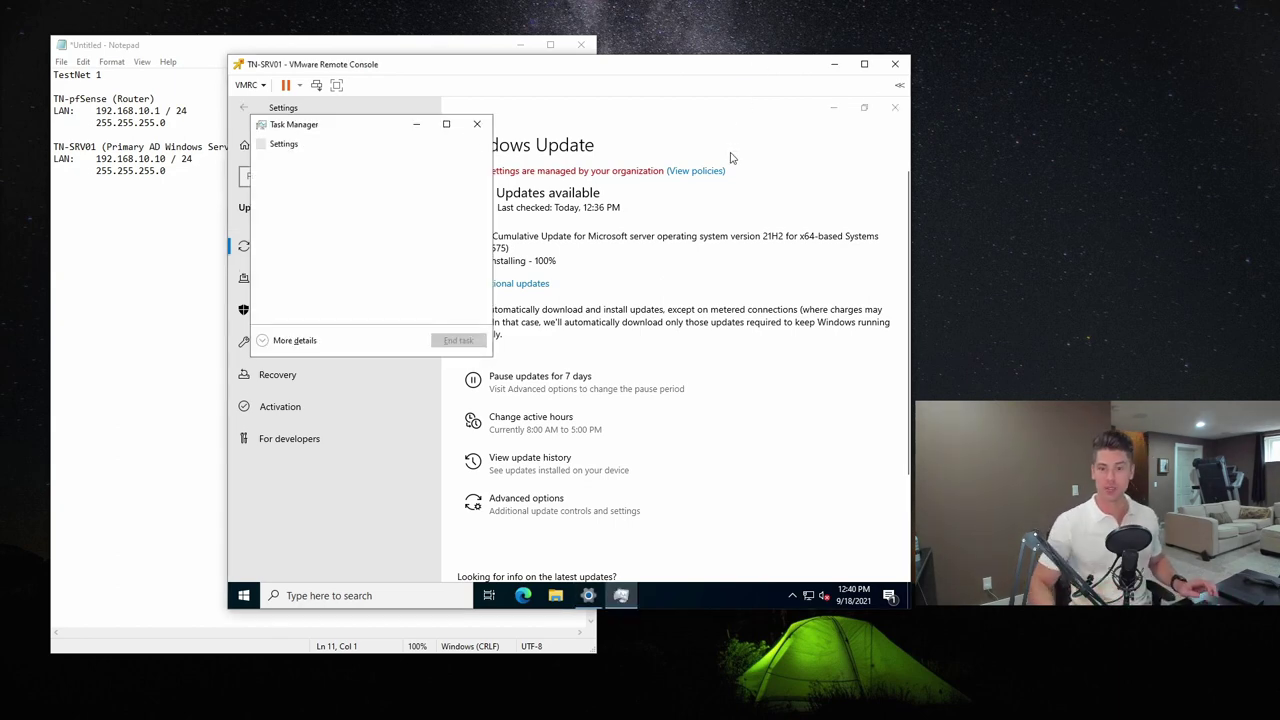
left_click(298, 340)
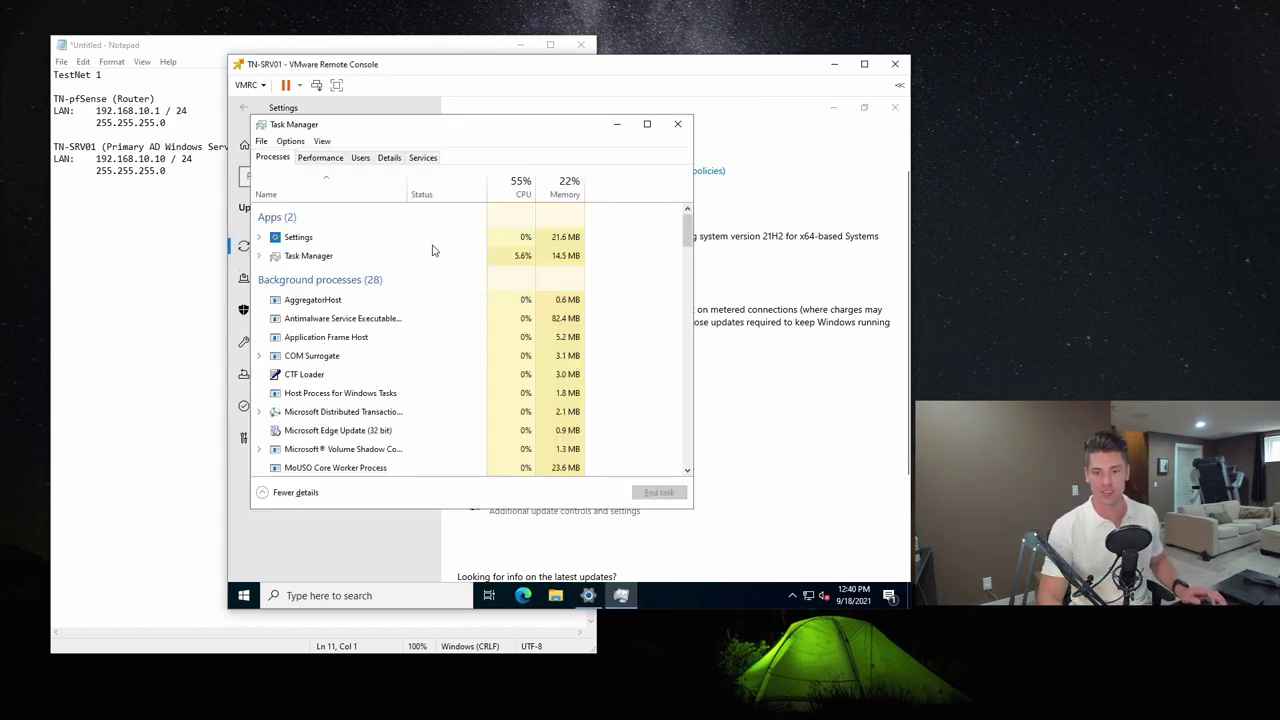
left_click(520, 187)
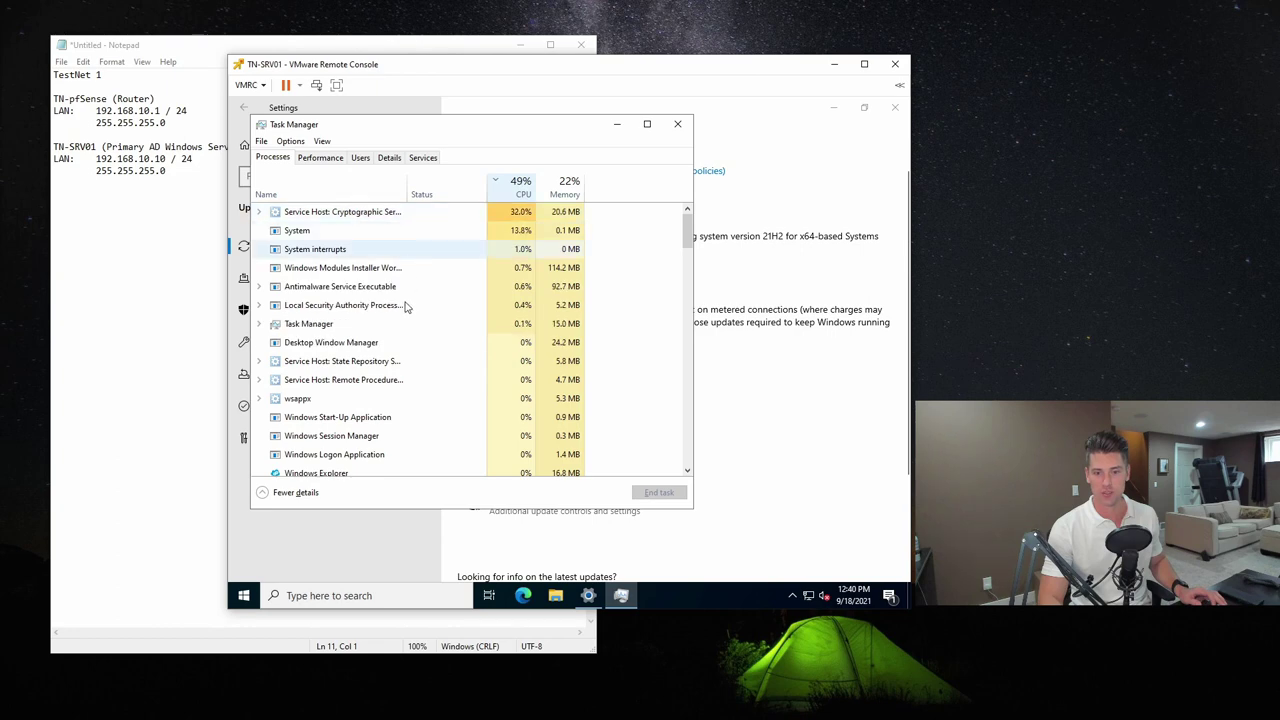
scroll(406, 306, "down", 2)
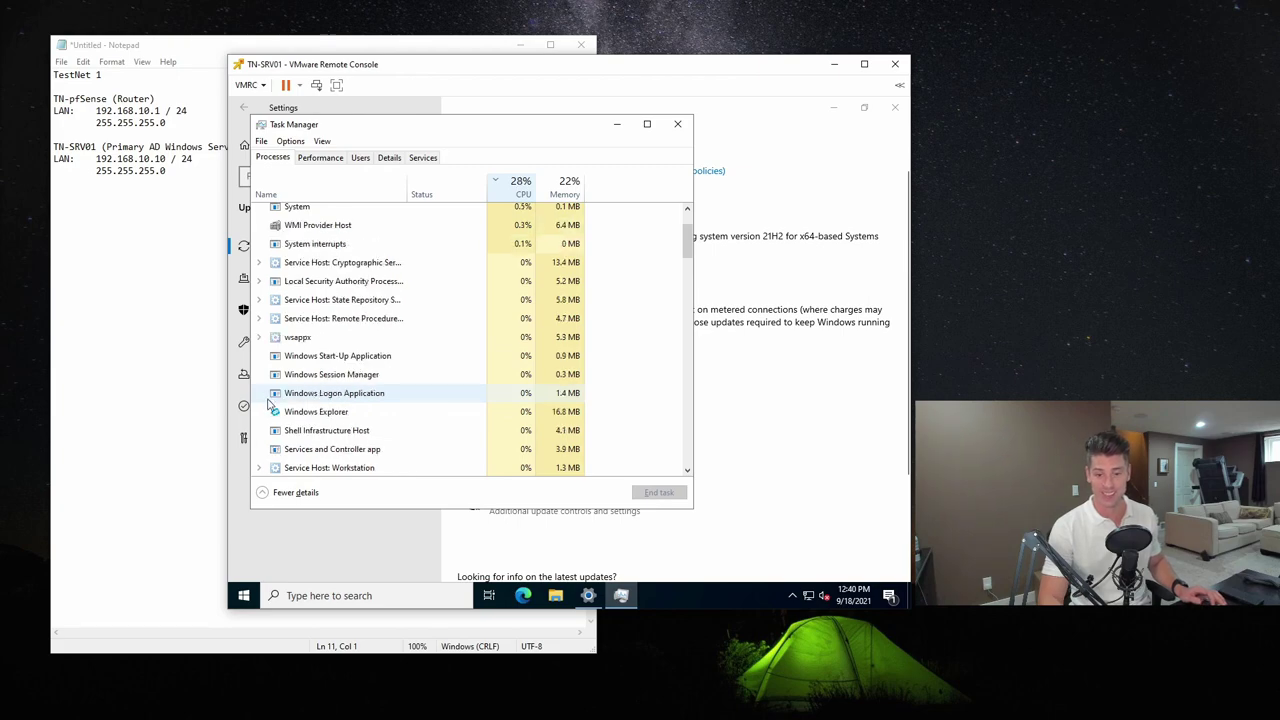
left_click_drag(690, 244, 694, 461)
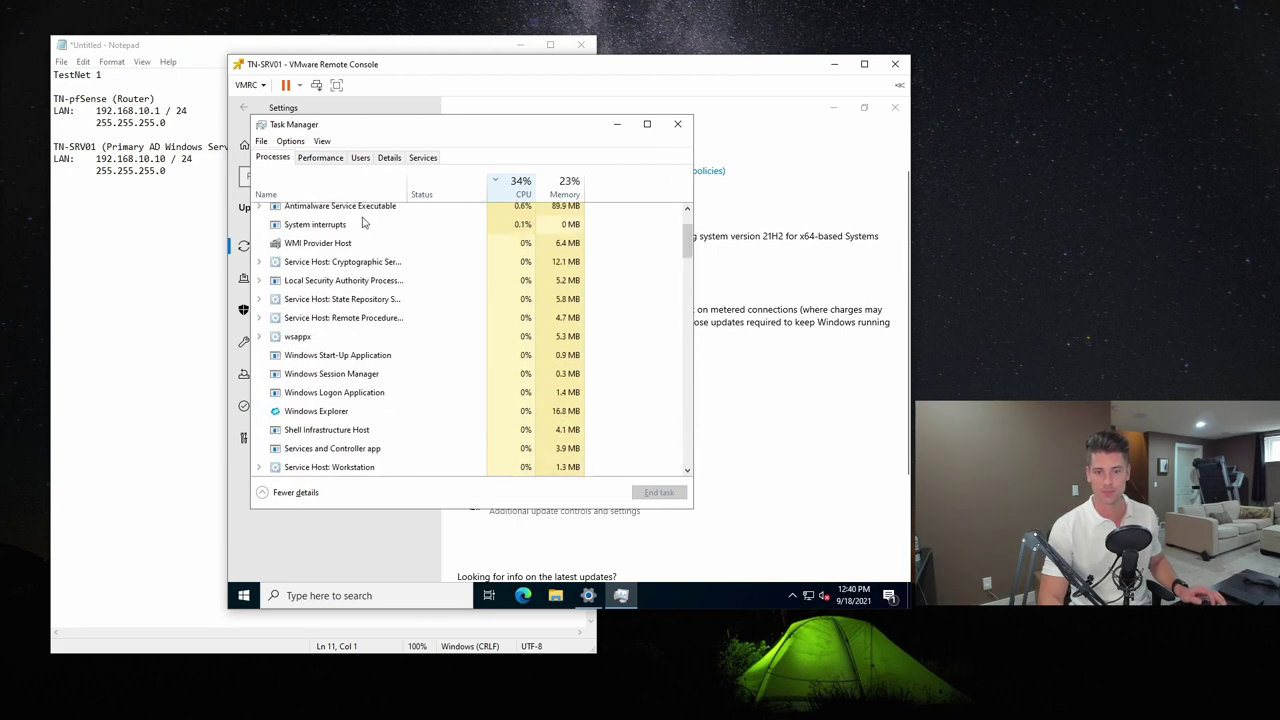
left_click(322, 157)
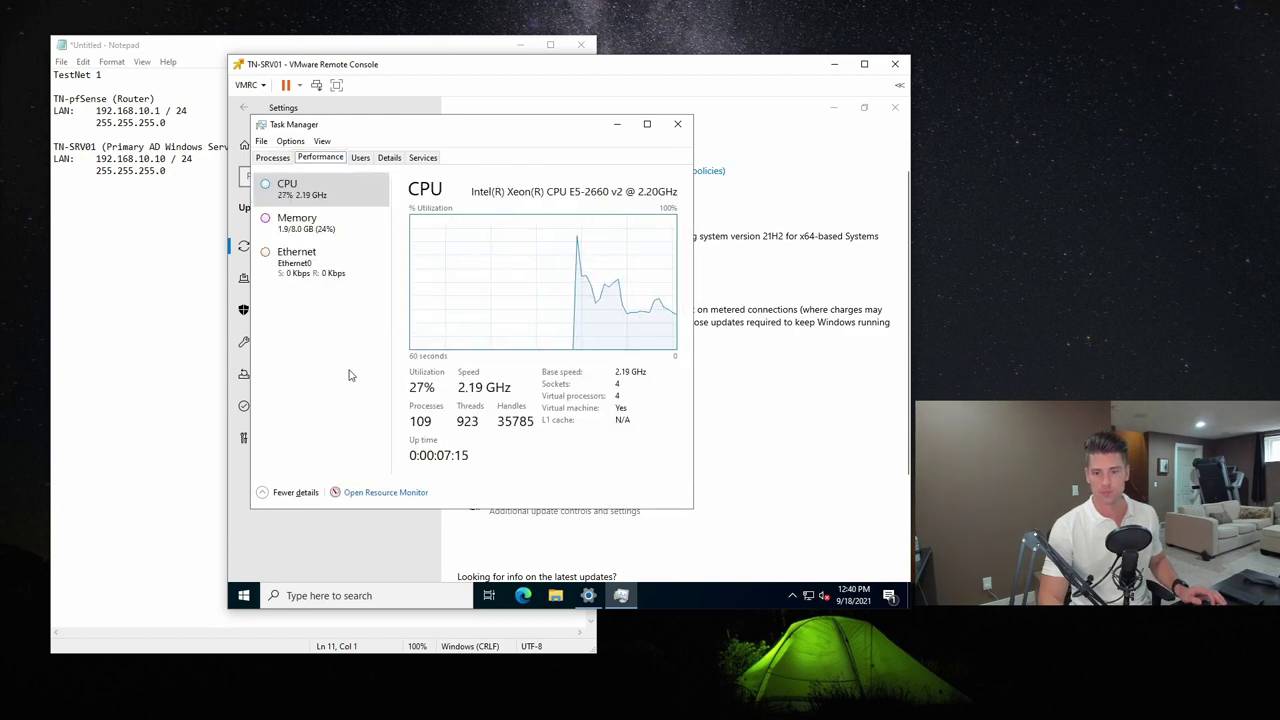
left_click(318, 262)
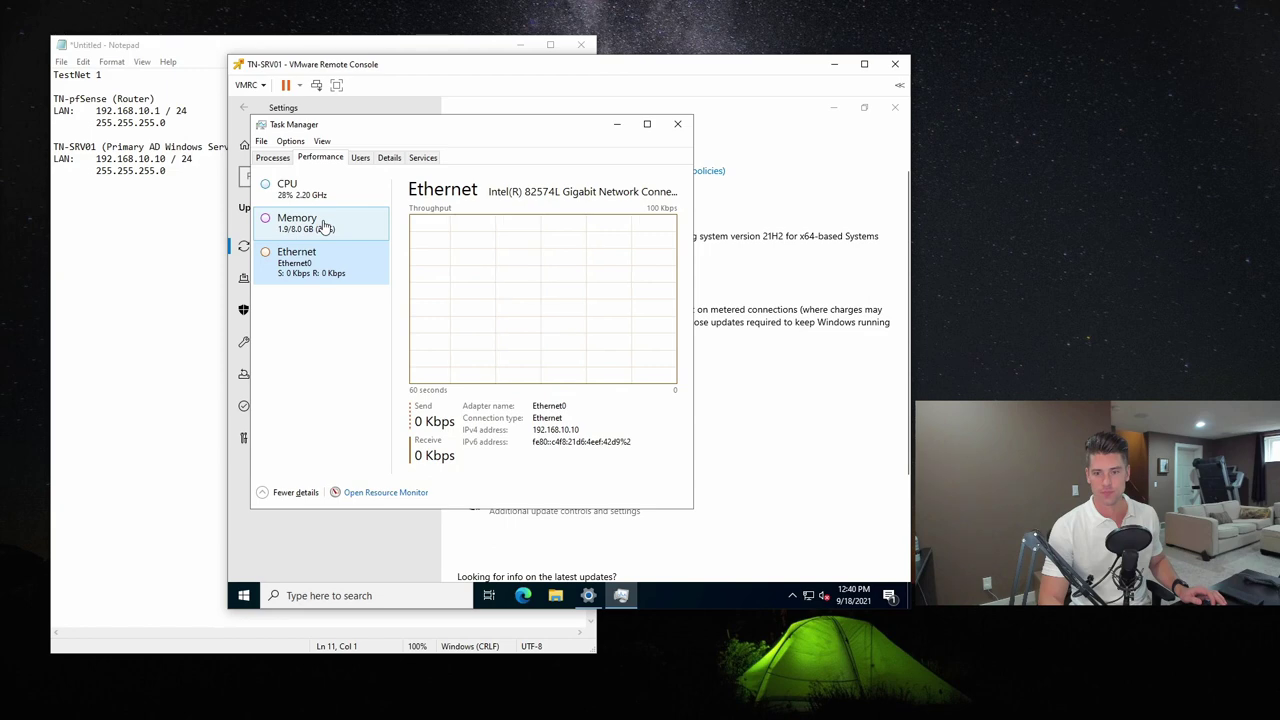
left_click(323, 224)
left_click(323, 190)
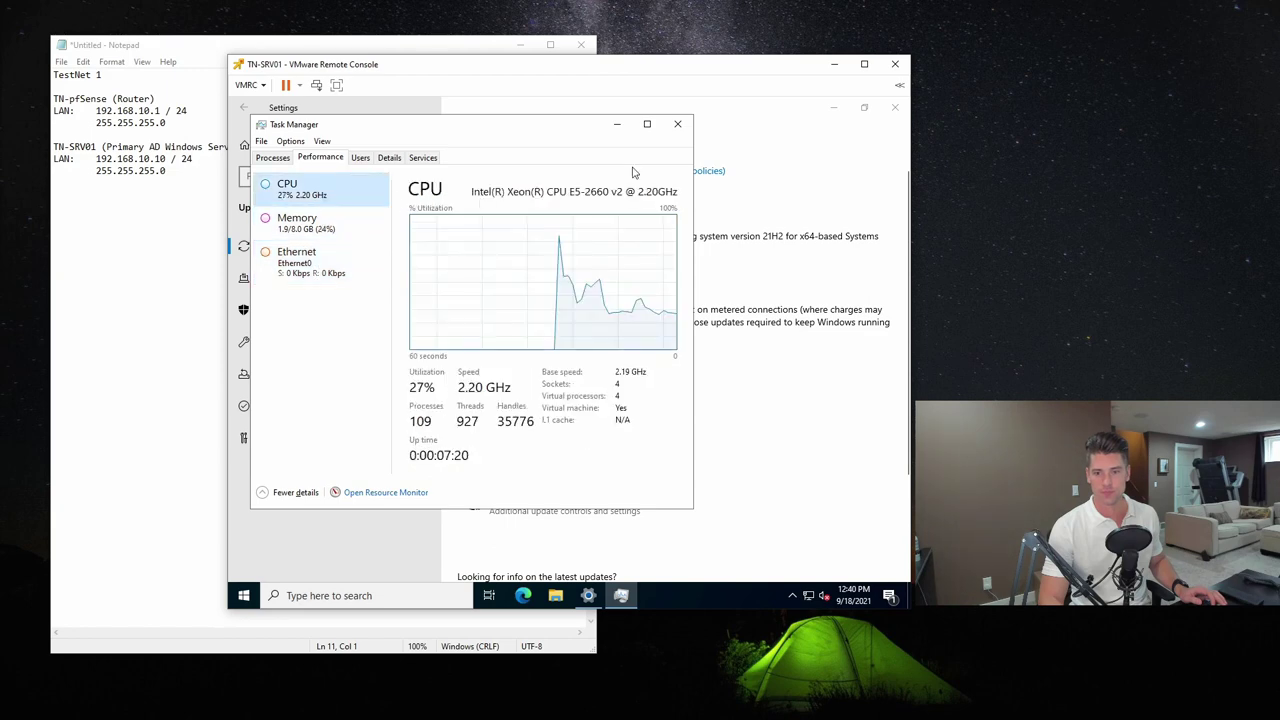
left_click(677, 124)
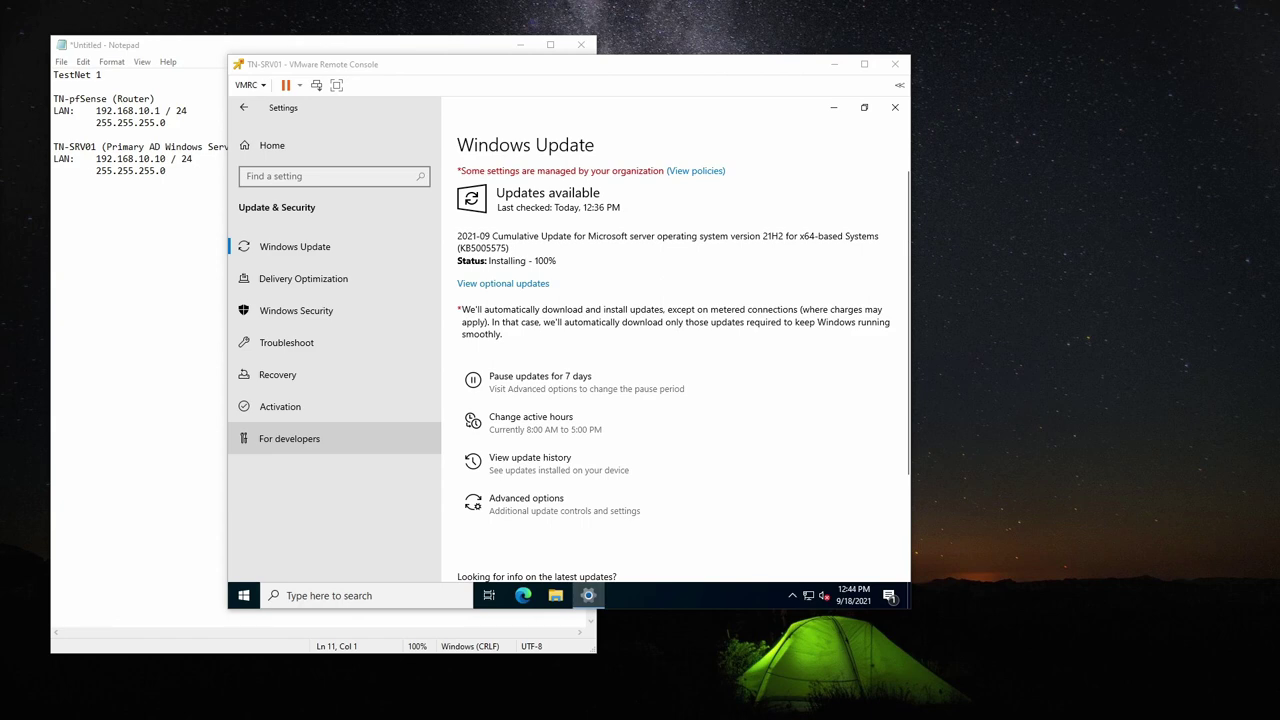
Watch installer activity in Task Manager, then close it while the 2021-09 update finishes.
key("ctrl+shift+Escape")
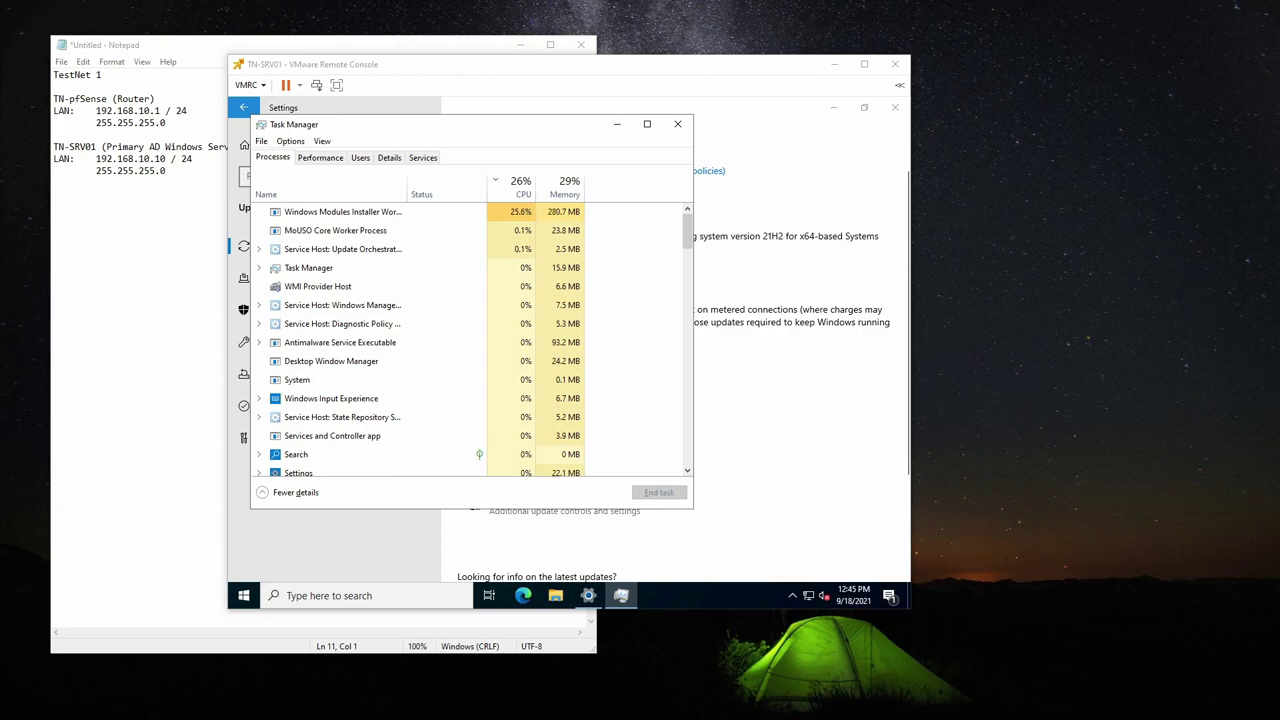
key("alt+F4")
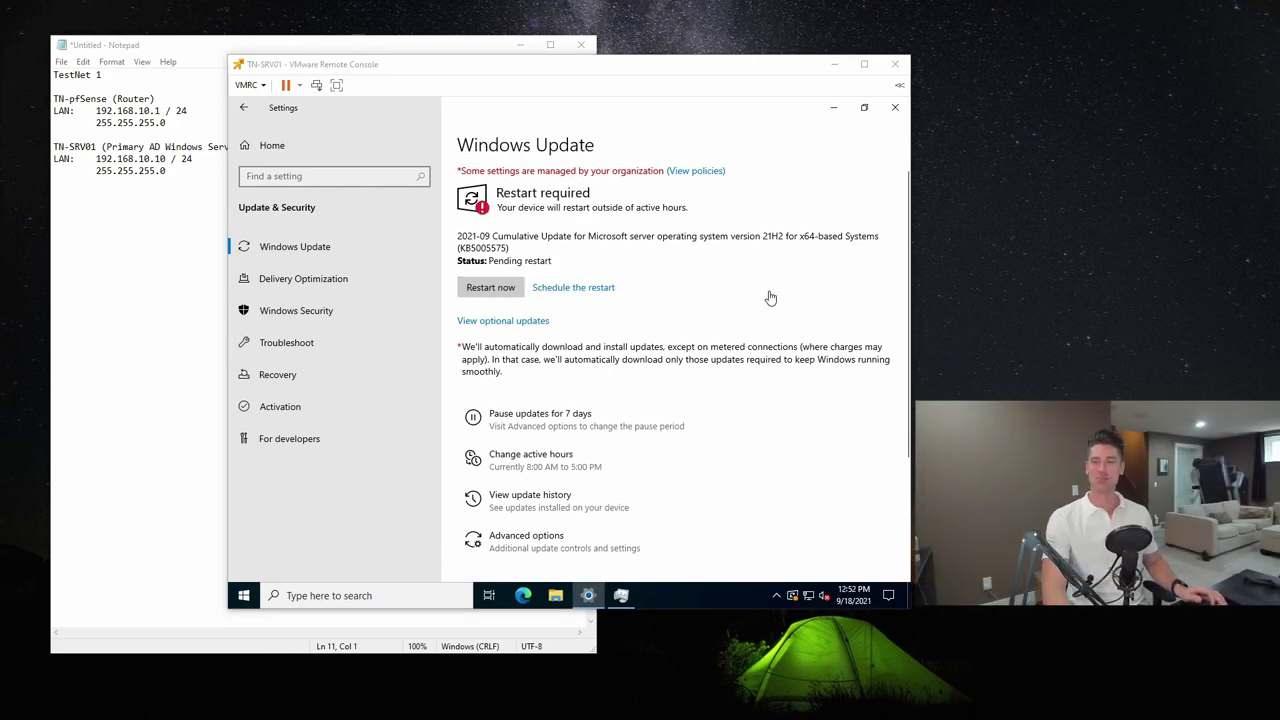
Restart TN-SRV01 from Windows Update so it starts Working on updates.
left_click(758, 330)
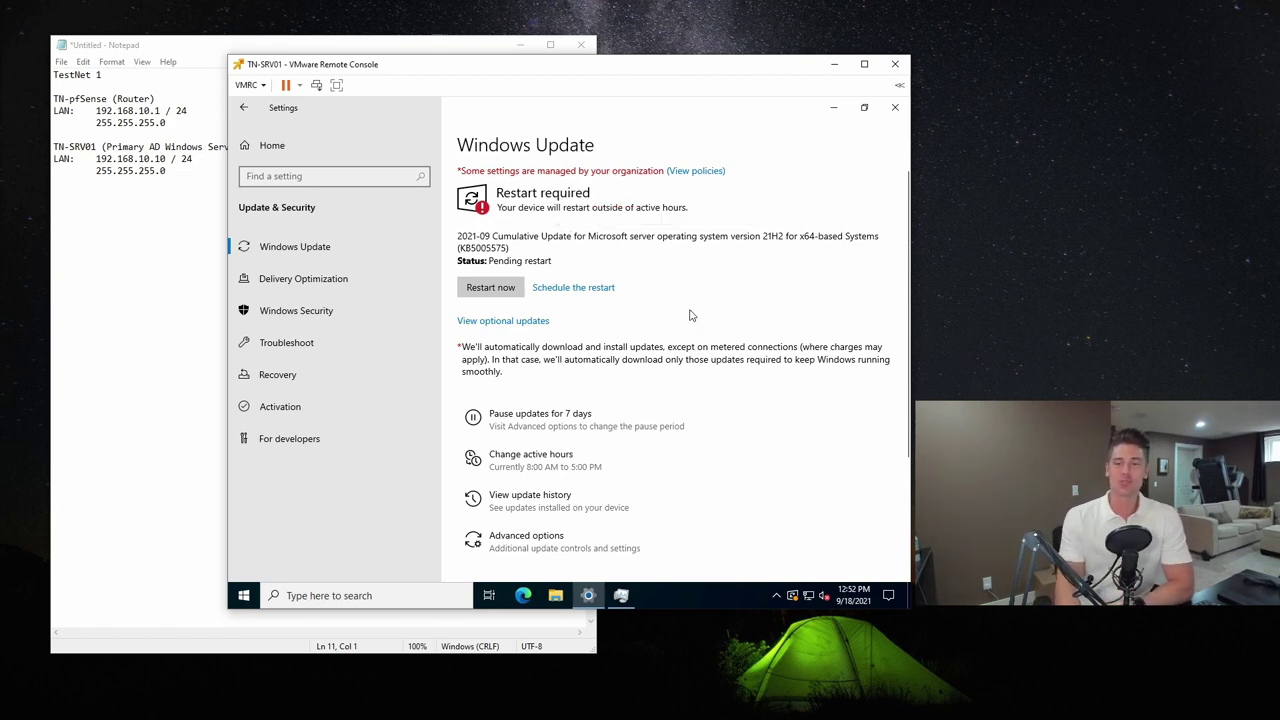
left_click(490, 290)
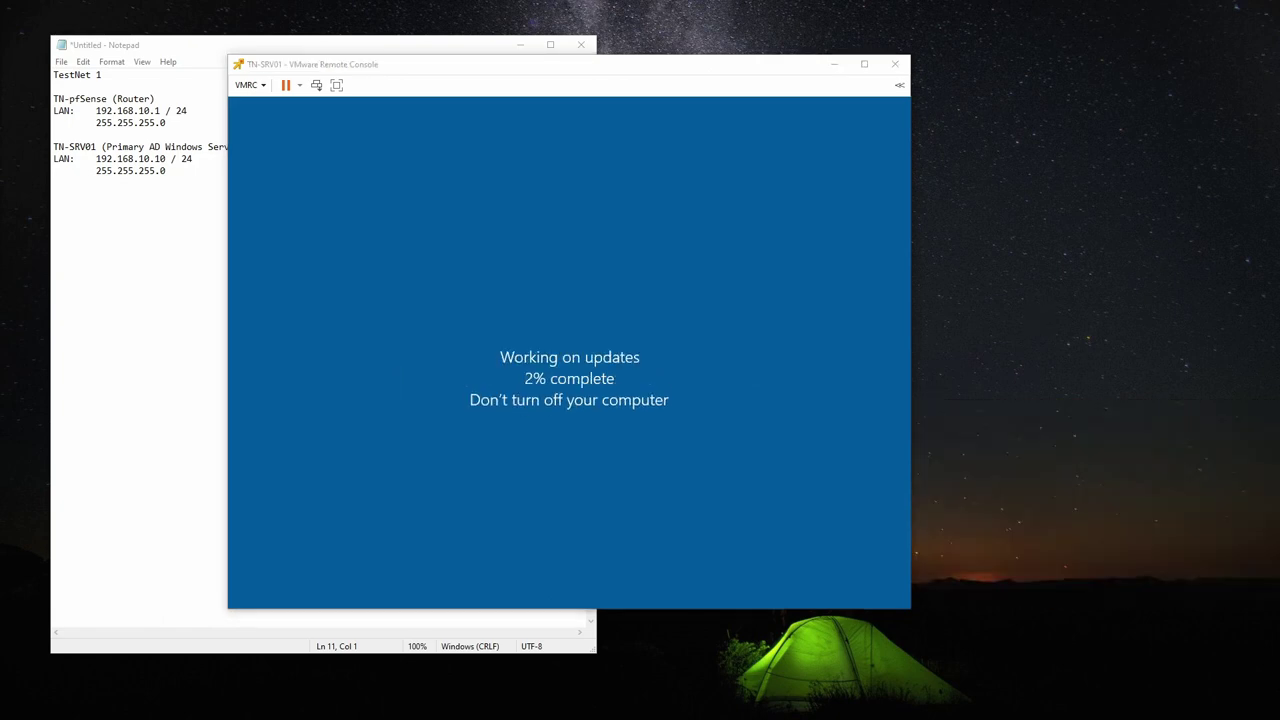
Send Ctrl+Alt+Del to the VM and sign in with the administrator password.
left_click(249, 85)
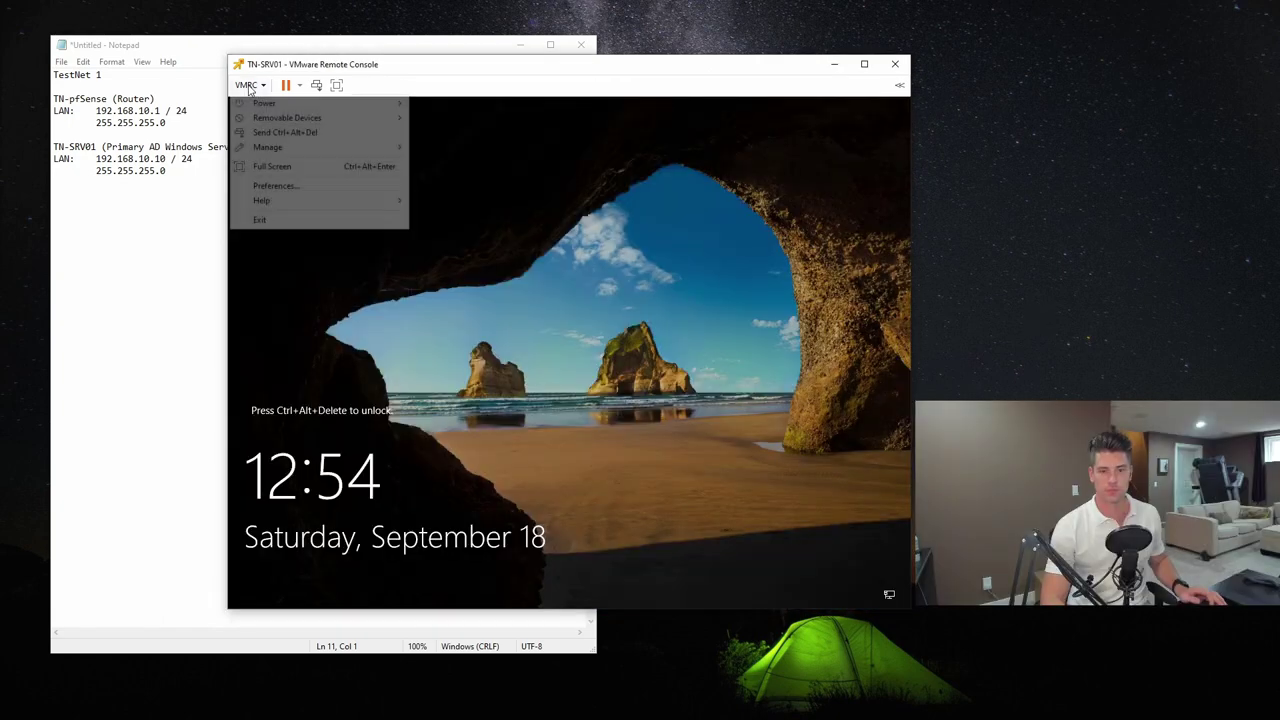
left_click(322, 135)
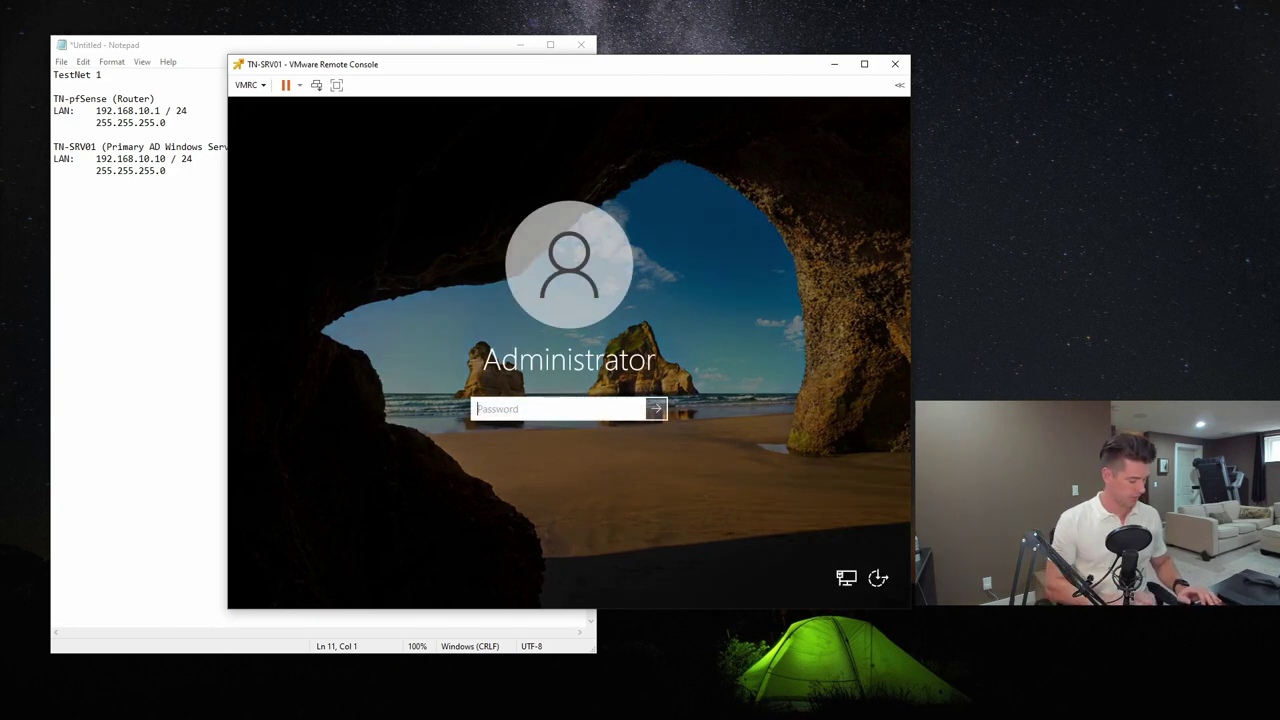
type("**********")
key("Return")
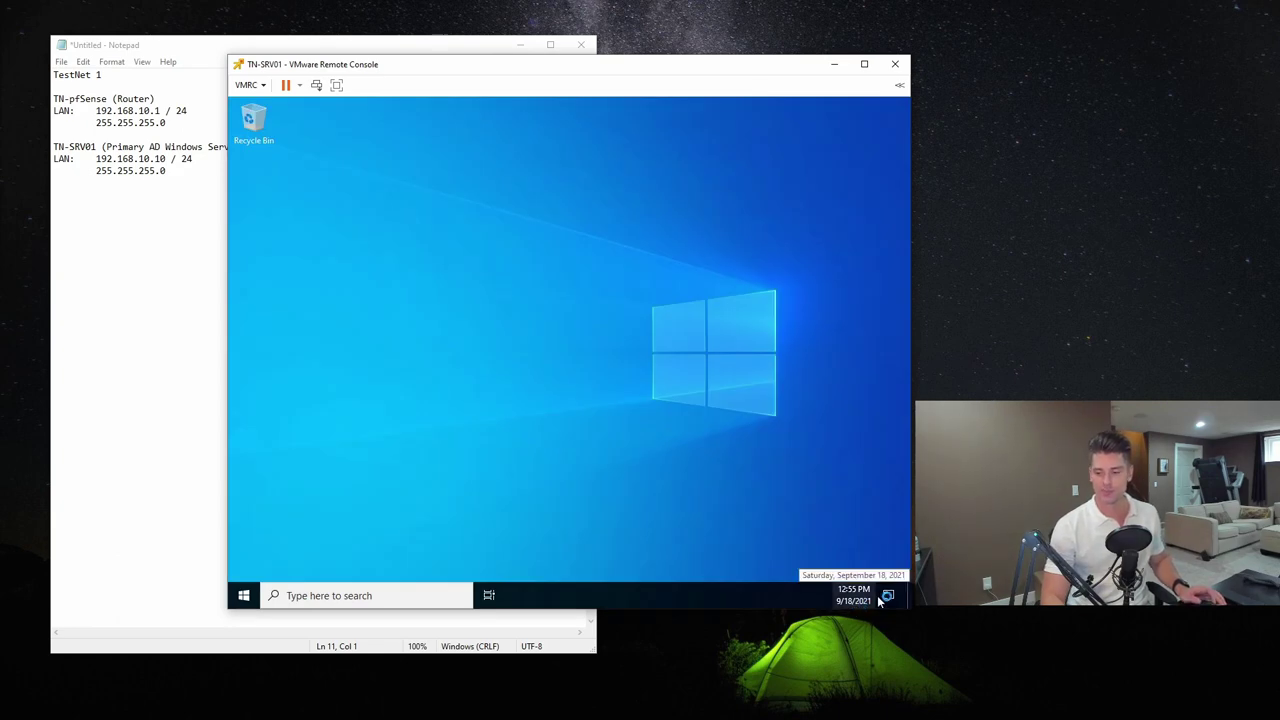
Change the time zone in Date & time settings to (UTC-07:00) Mountain Time (US & Canada).
right_click(879, 599)
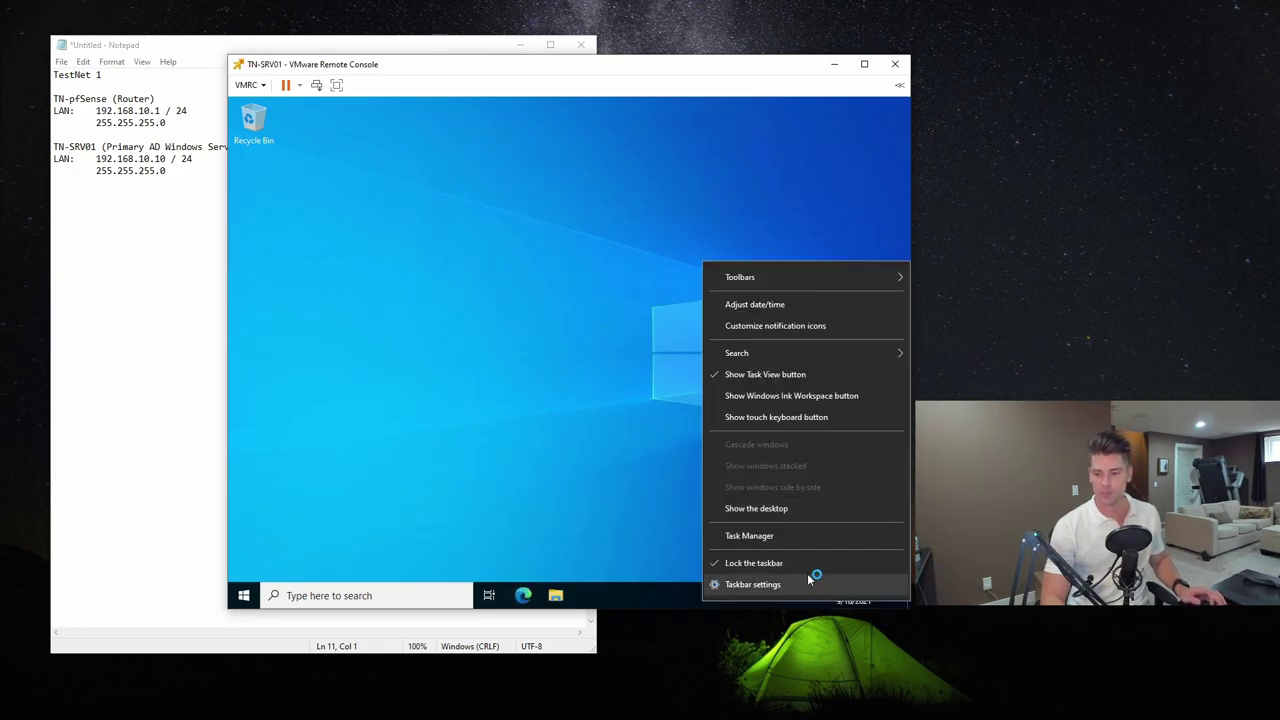
left_click(761, 304)
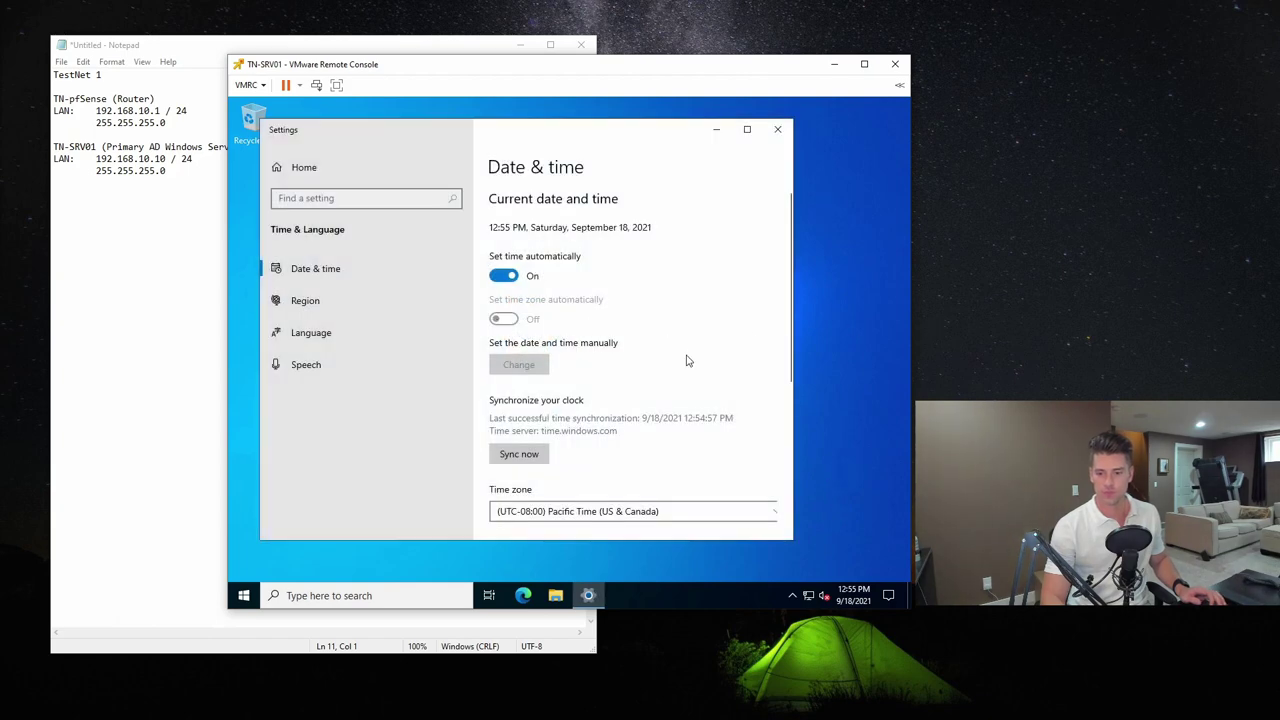
right_click(855, 604)
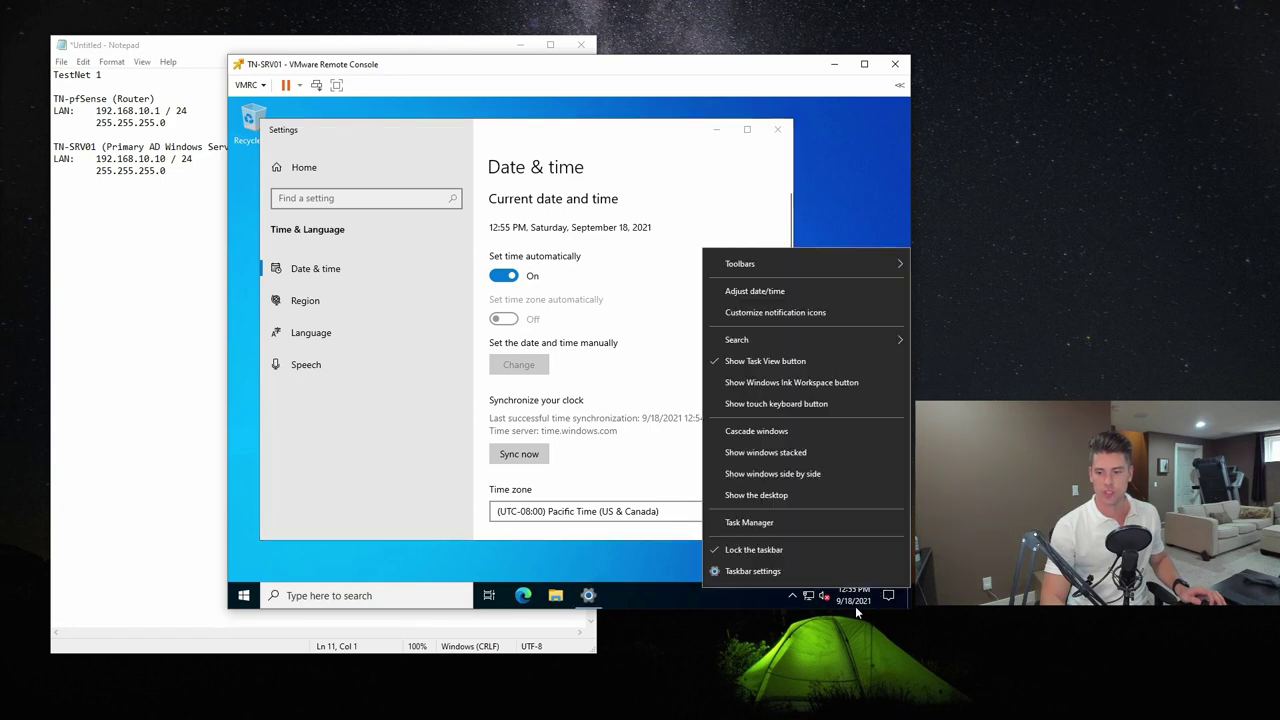
left_click(700, 128)
left_click(747, 131)
scroll(830, 355, "down", 3)
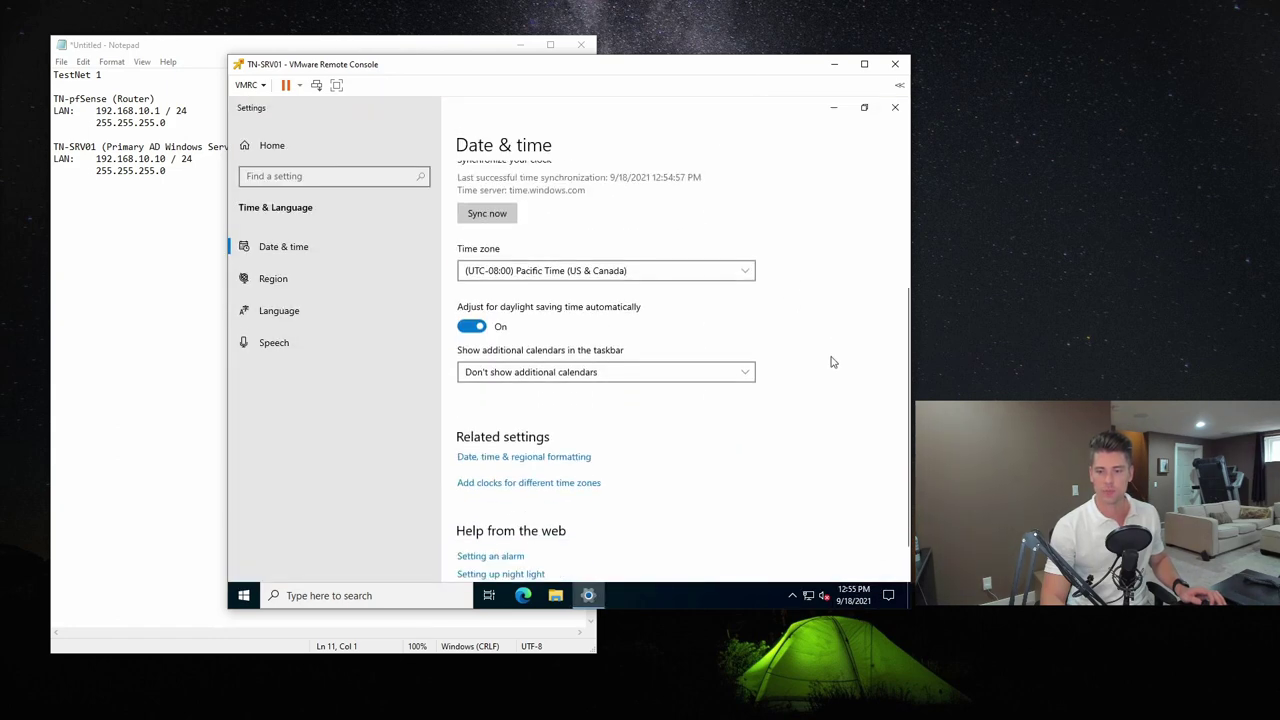
left_click(660, 270)
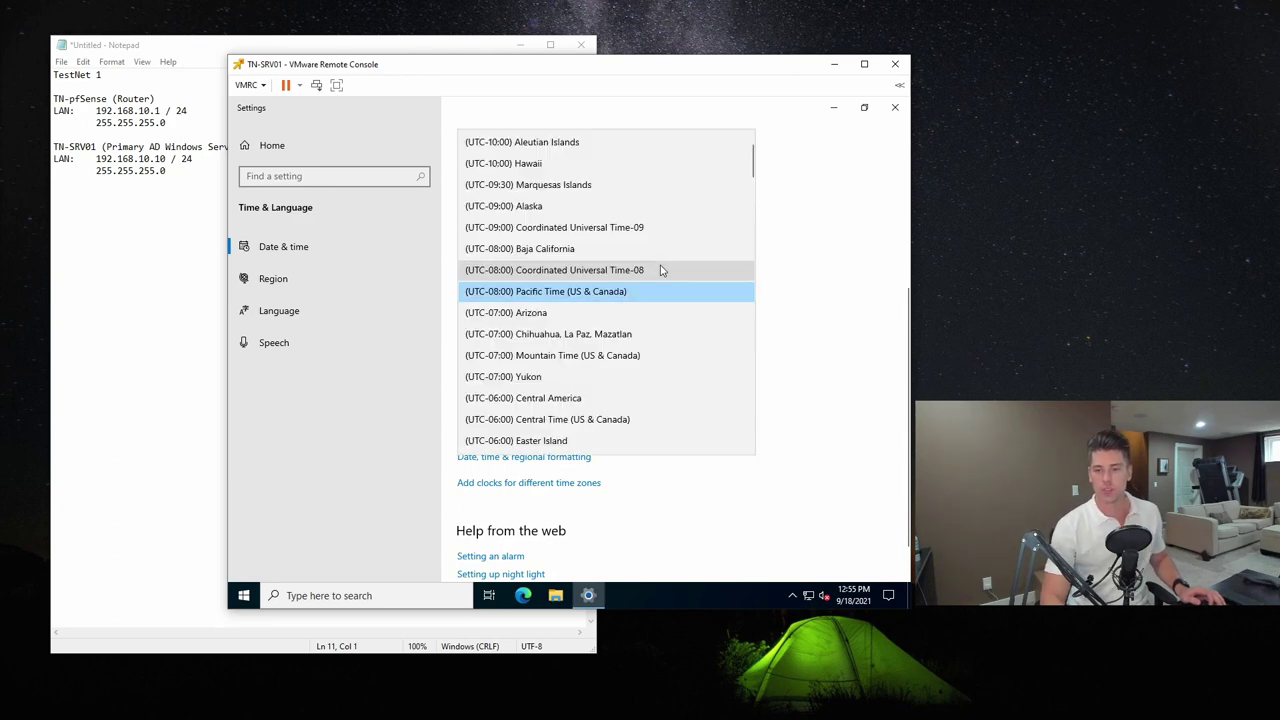
left_click(578, 356)
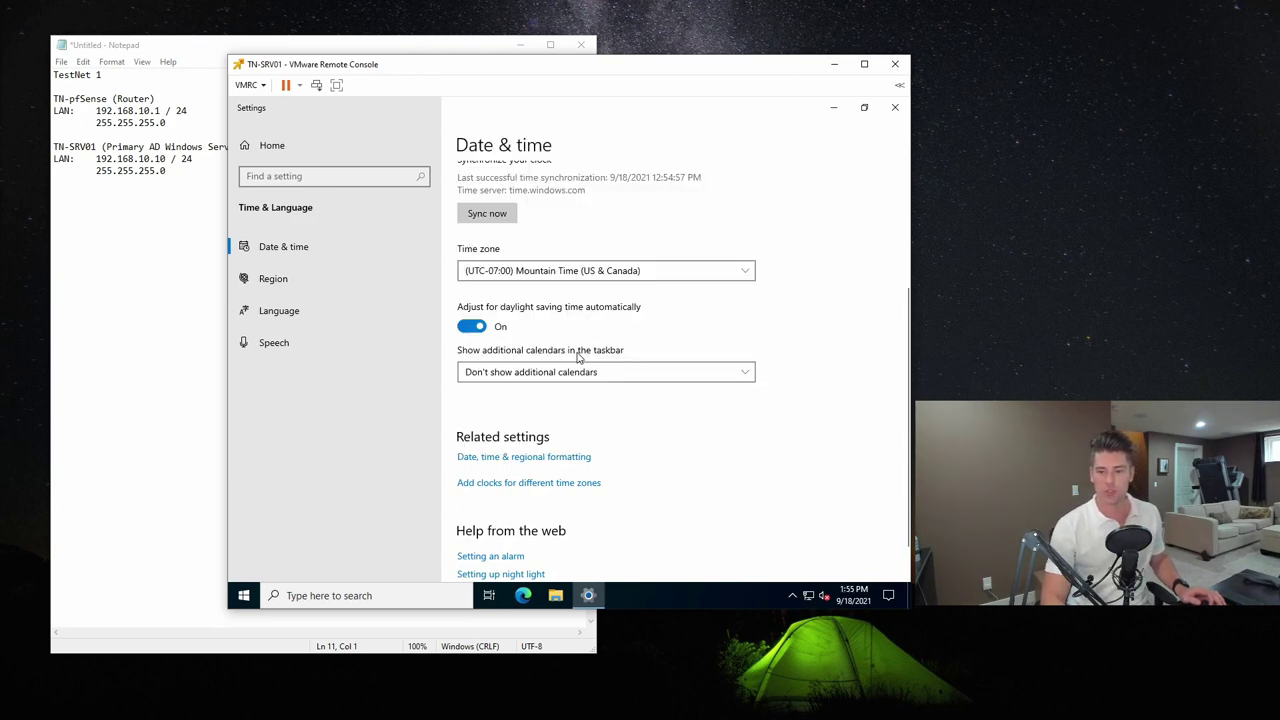
left_click(895, 107)
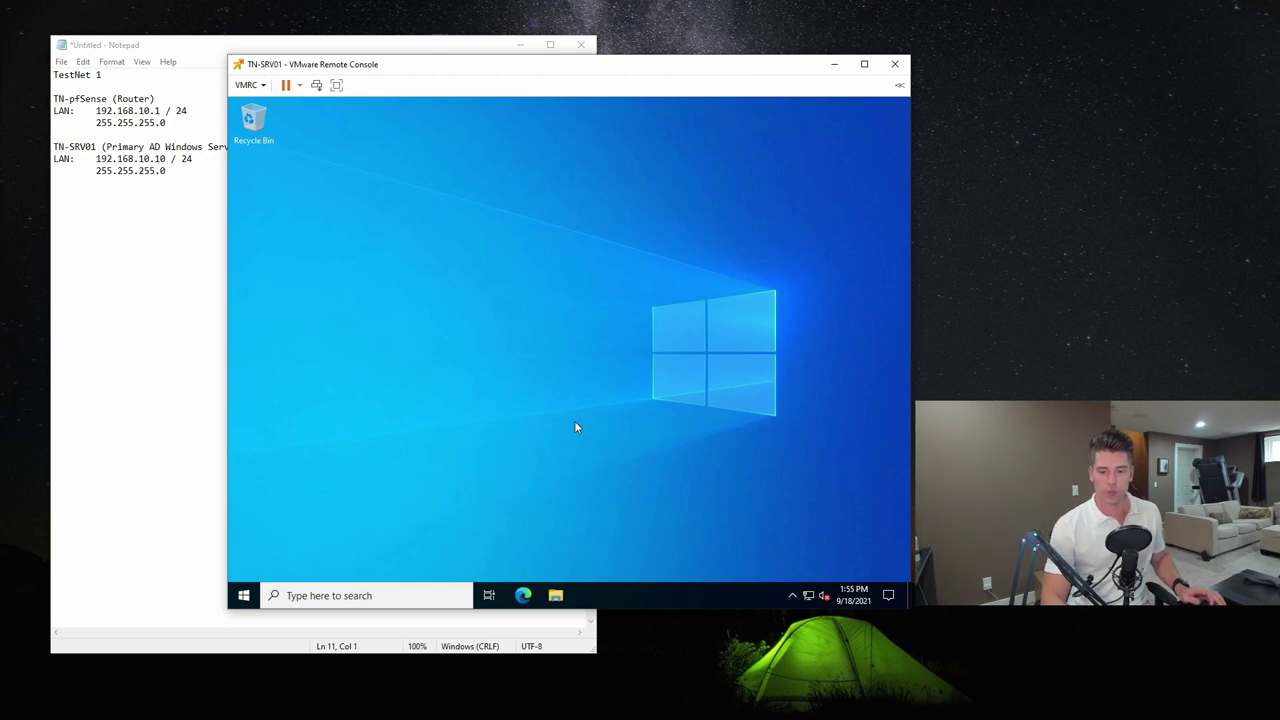
Search Start for 'server' and launch Server Manager.
left_click(244, 594)
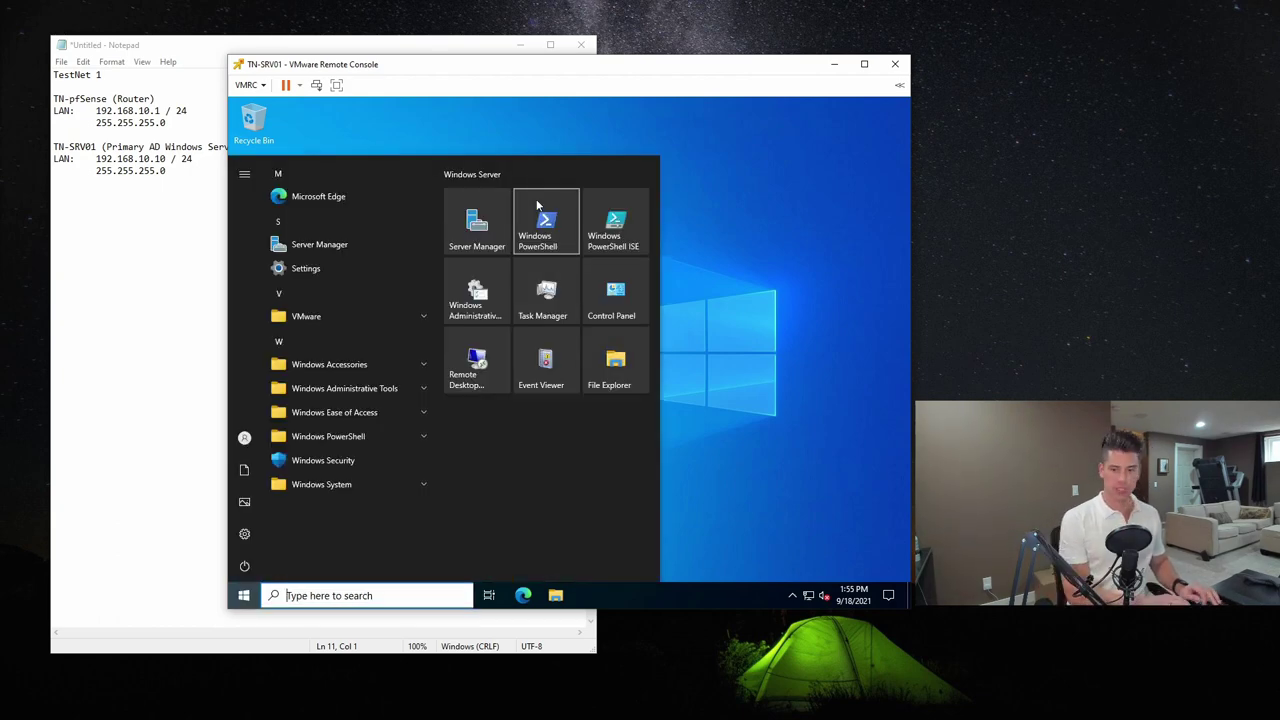
type("serveer")
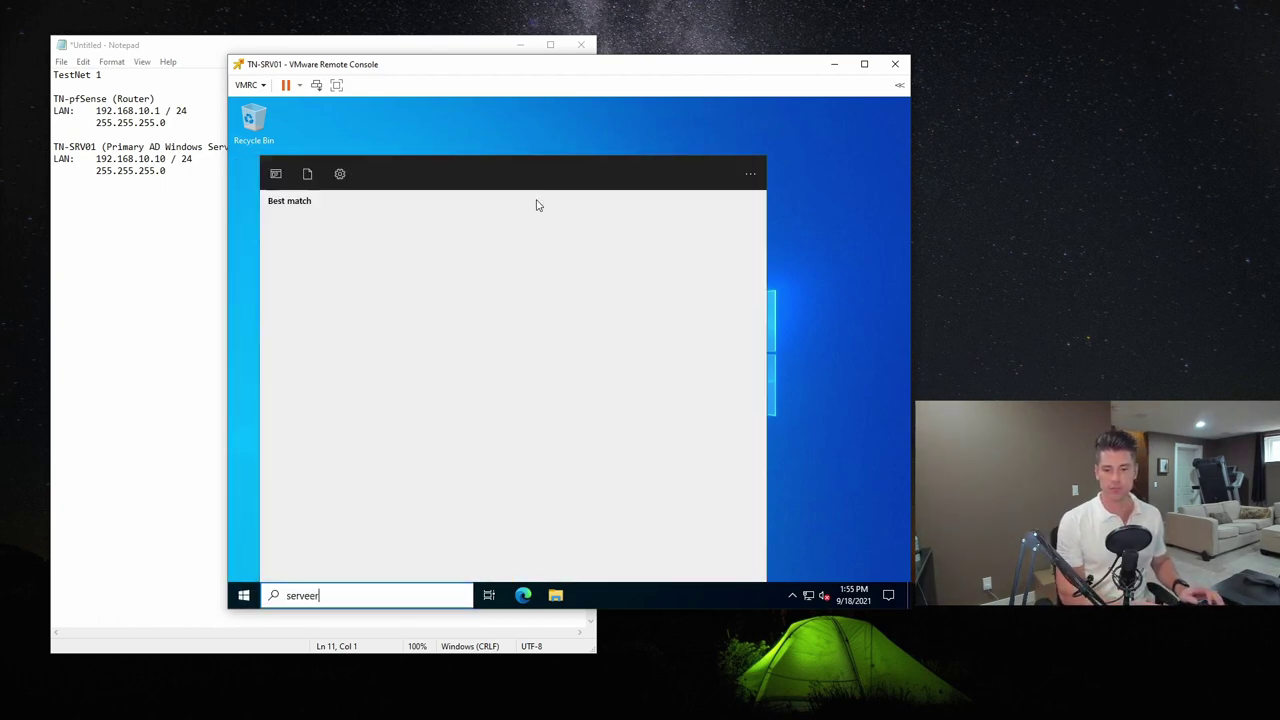
key("BackSpace")
key("BackSpace")
type("r")
key("Return")
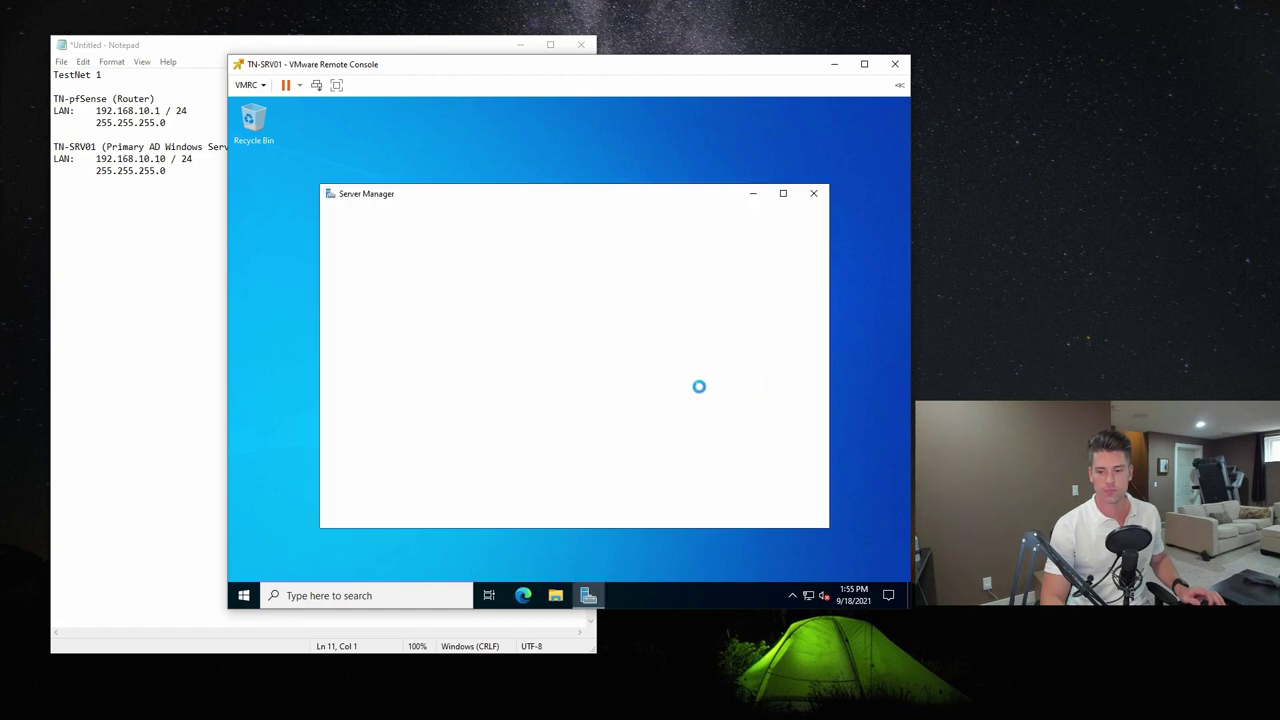
Maximize Server Manager and show the Local Server properties.
left_click(783, 193)
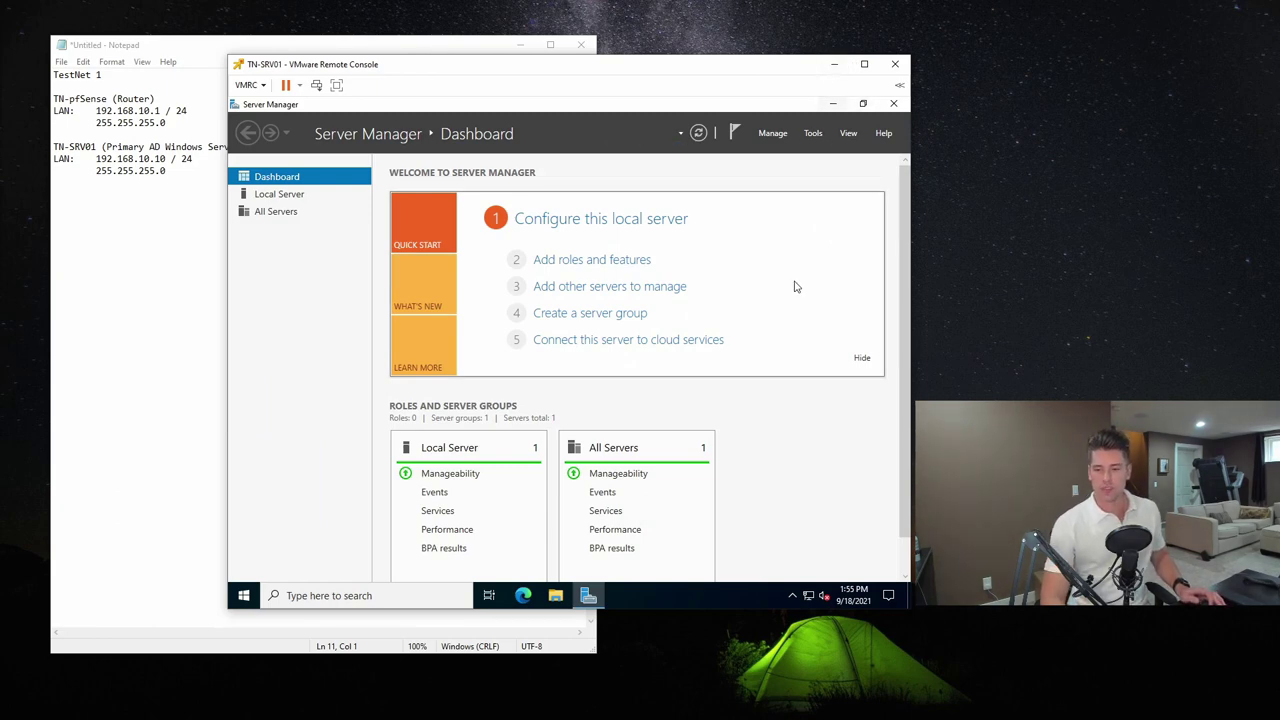
scroll(846, 454, "down", 1)
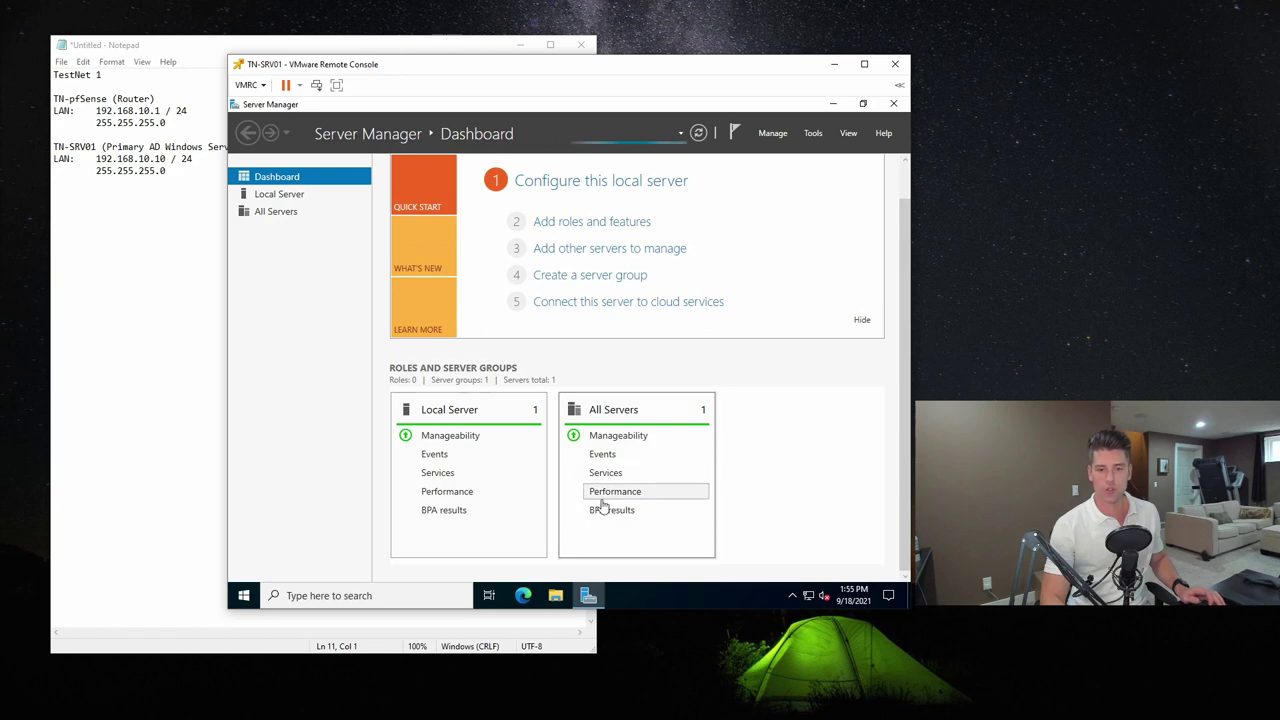
scroll(727, 452, "up", 1)
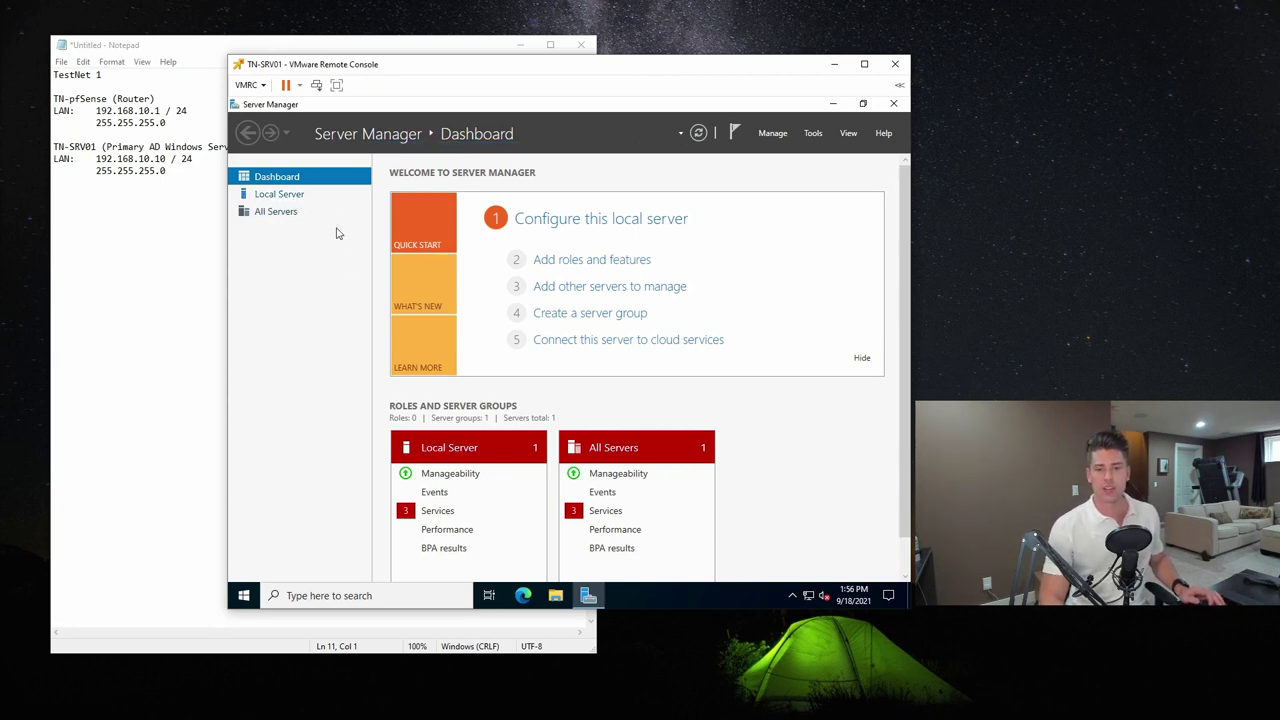
left_click(322, 194)
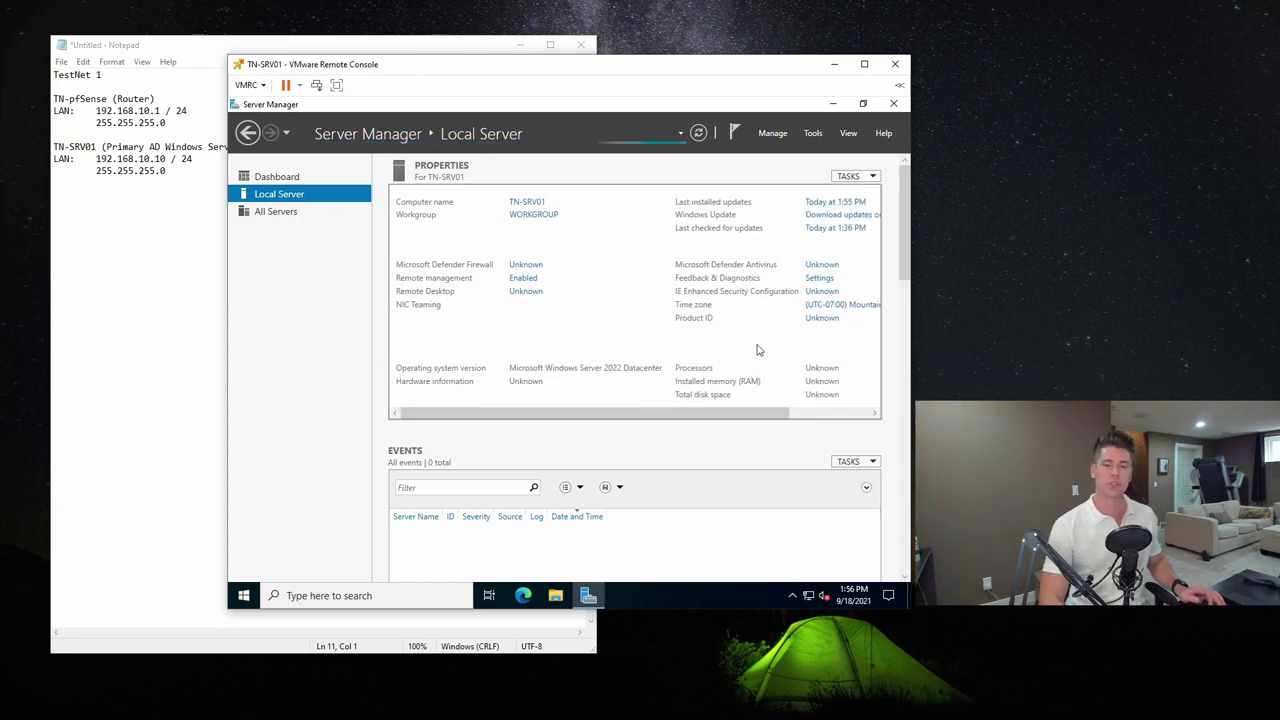
Switch to All Servers and back to Local Server to view TN-SRV01's properties.
left_click(284, 216)
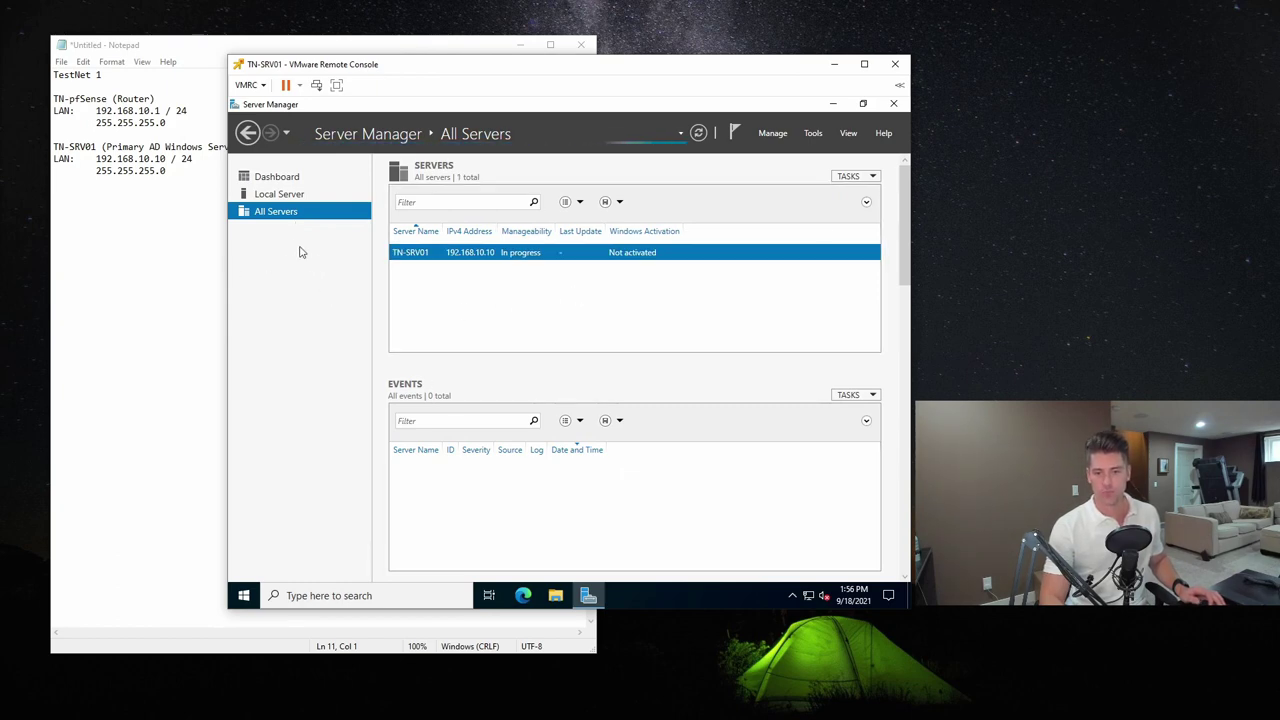
left_click(288, 196)
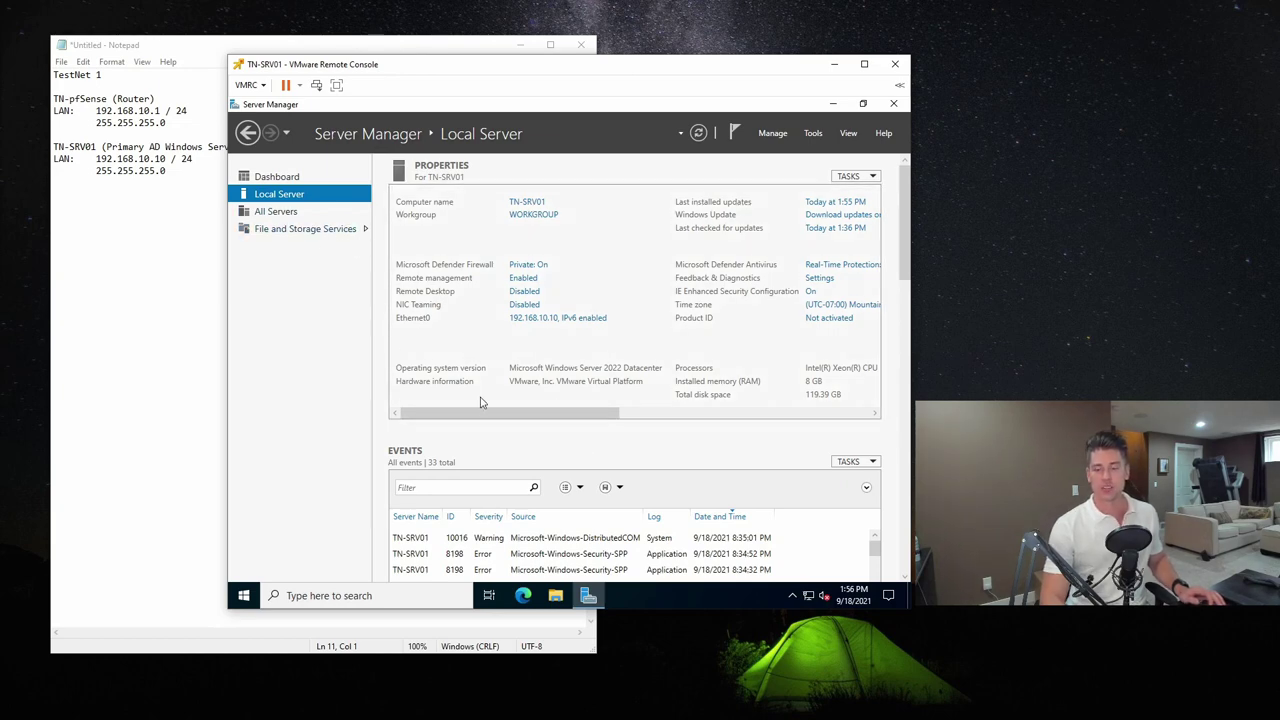
mouse_move(515, 413)
left_mouse_down()
mouse_move(585, 413)
mouse_move(515, 413)
left_mouse_up()
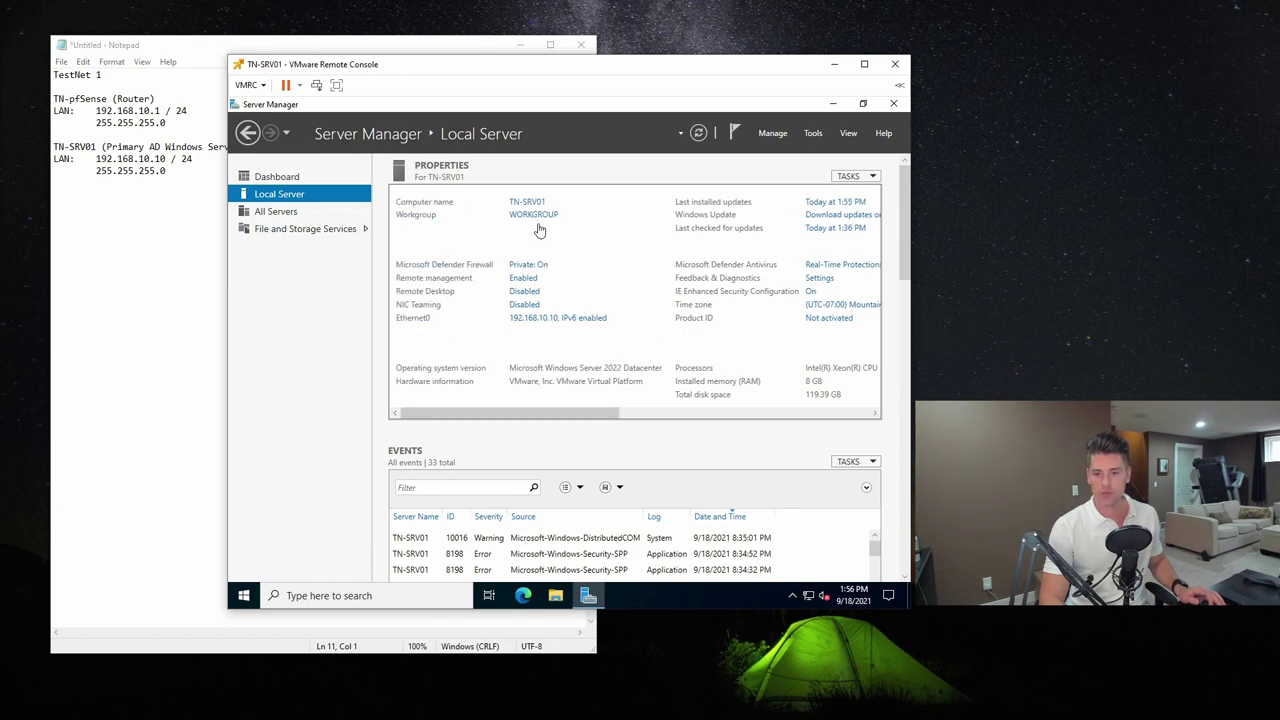
Allow remote connections with Network Level Authentication unchecked, leaving remote users unchanged.
left_click(522, 293)
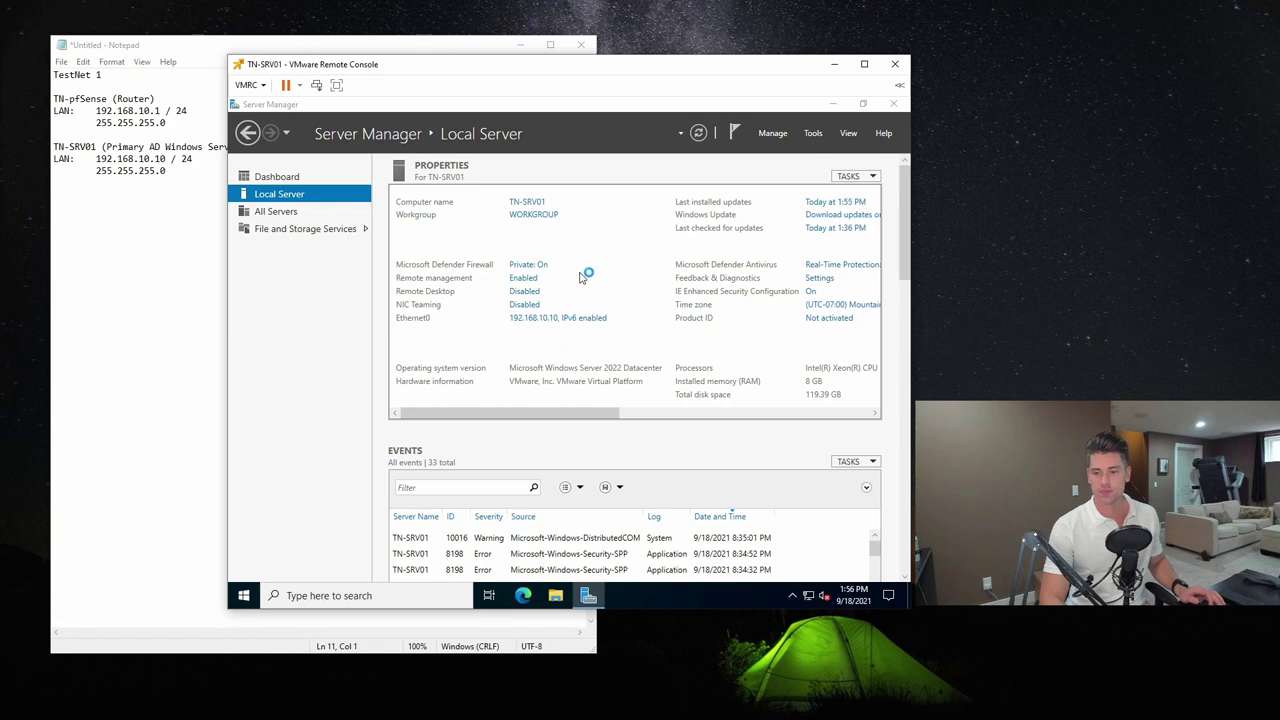
left_click(340, 320)
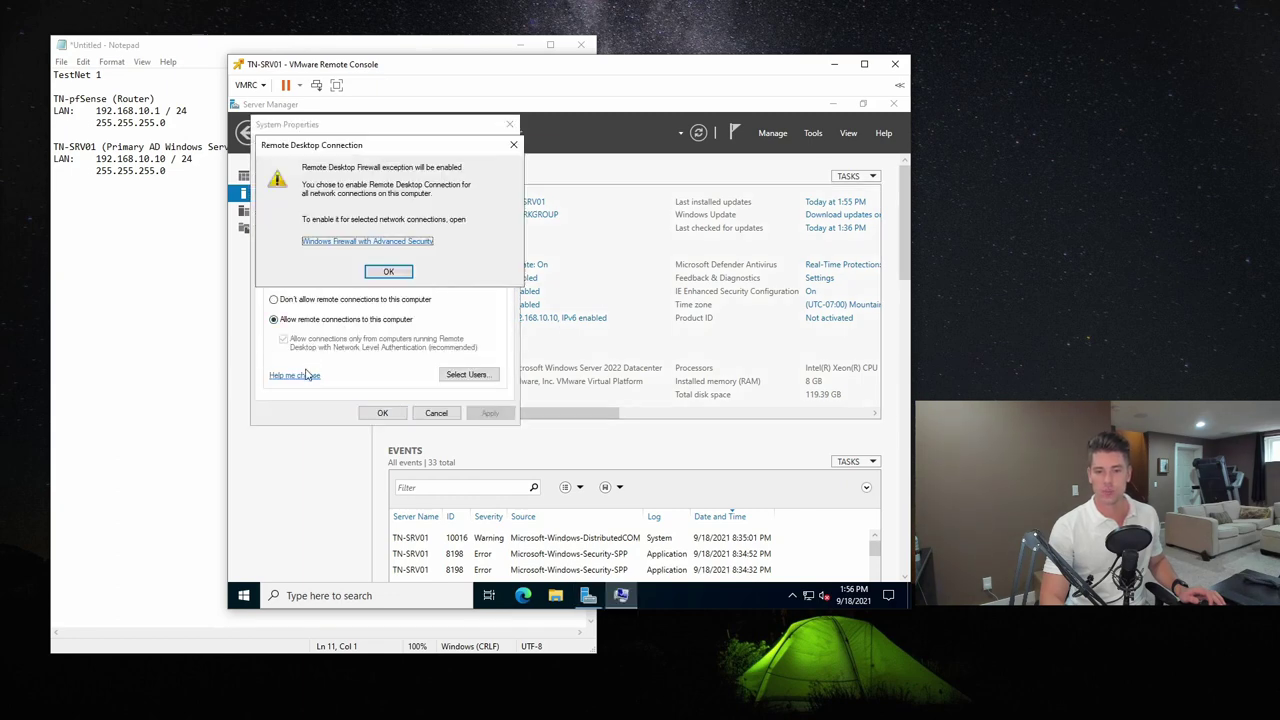
left_click(388, 271)
left_click(355, 343)
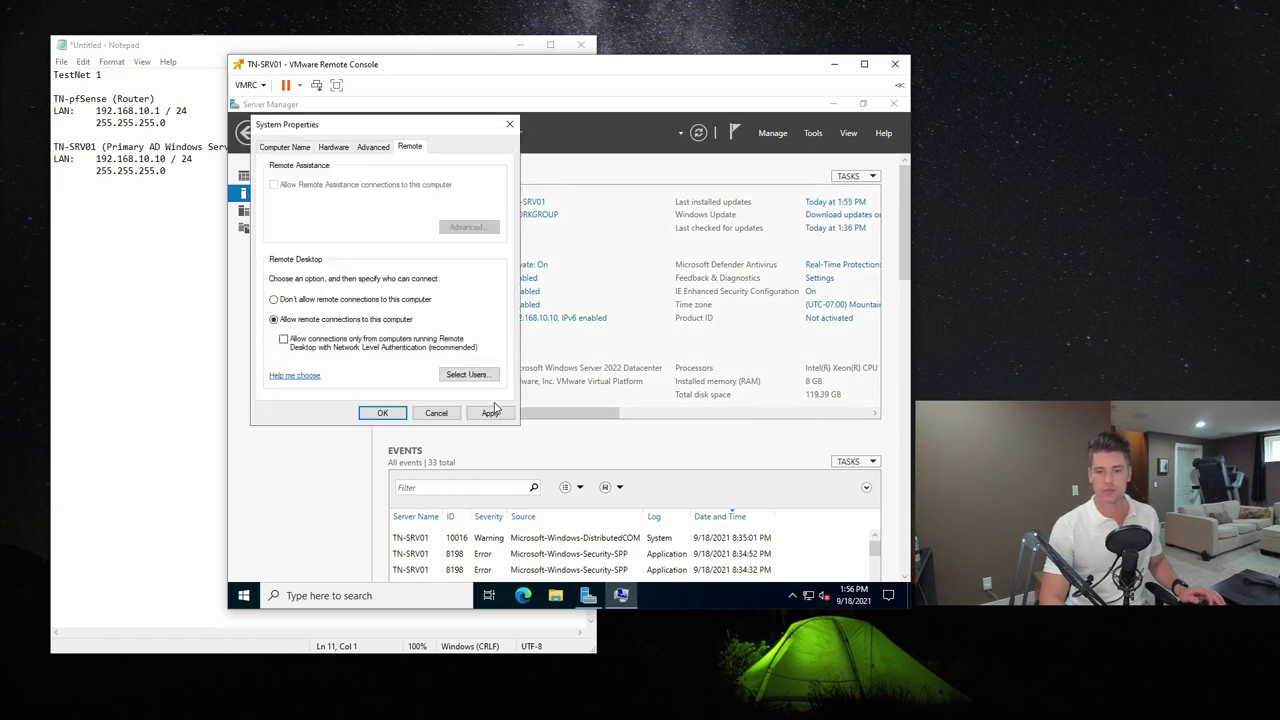
left_click(492, 412)
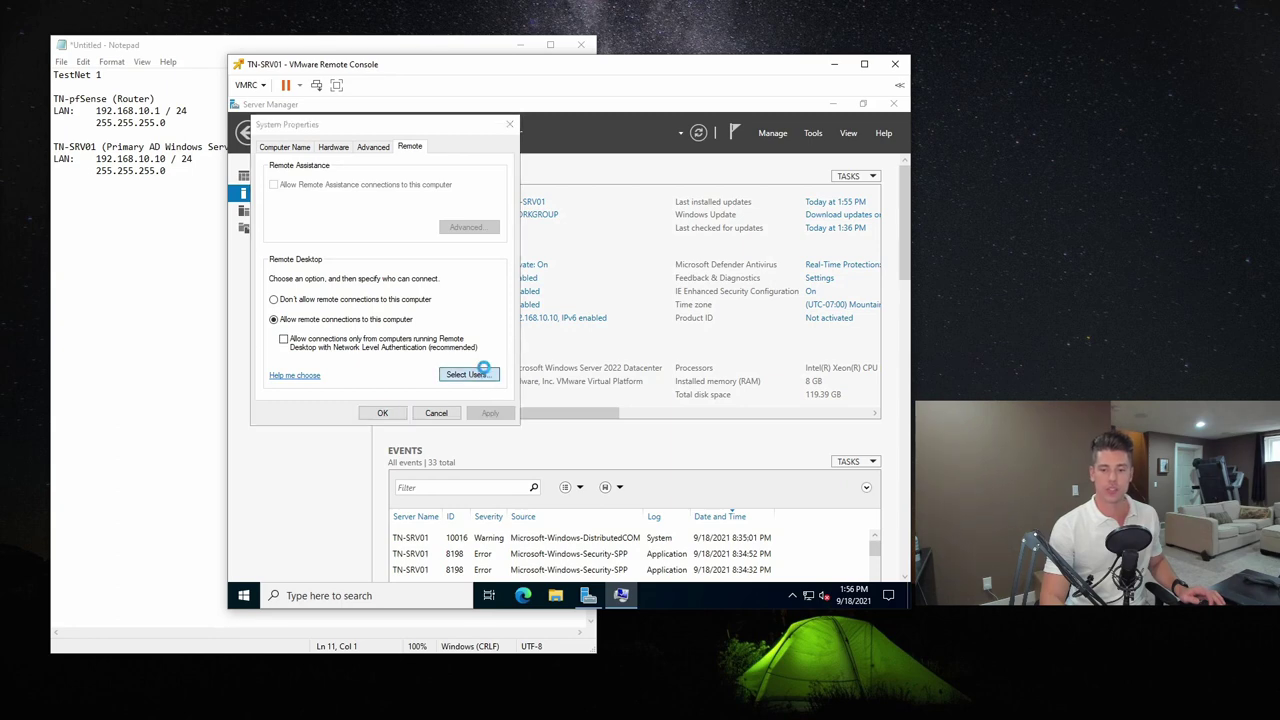
left_click(478, 373)
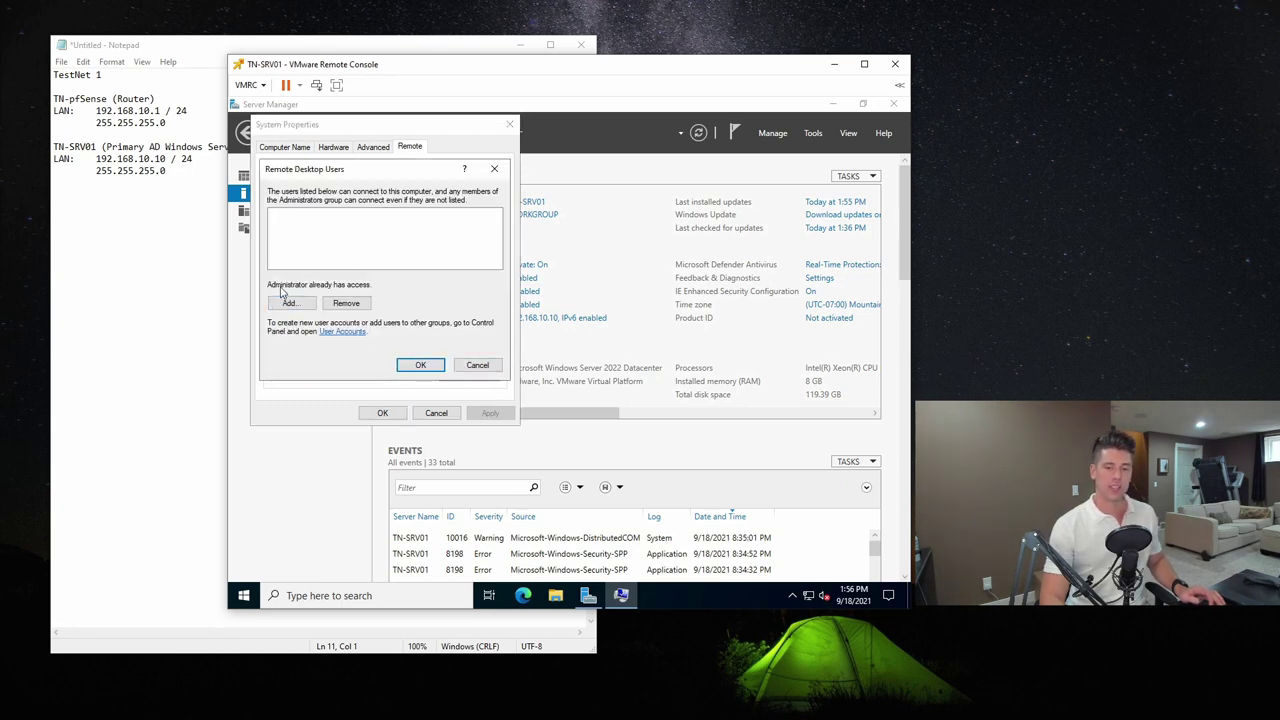
left_click(412, 365)
left_click(405, 414)
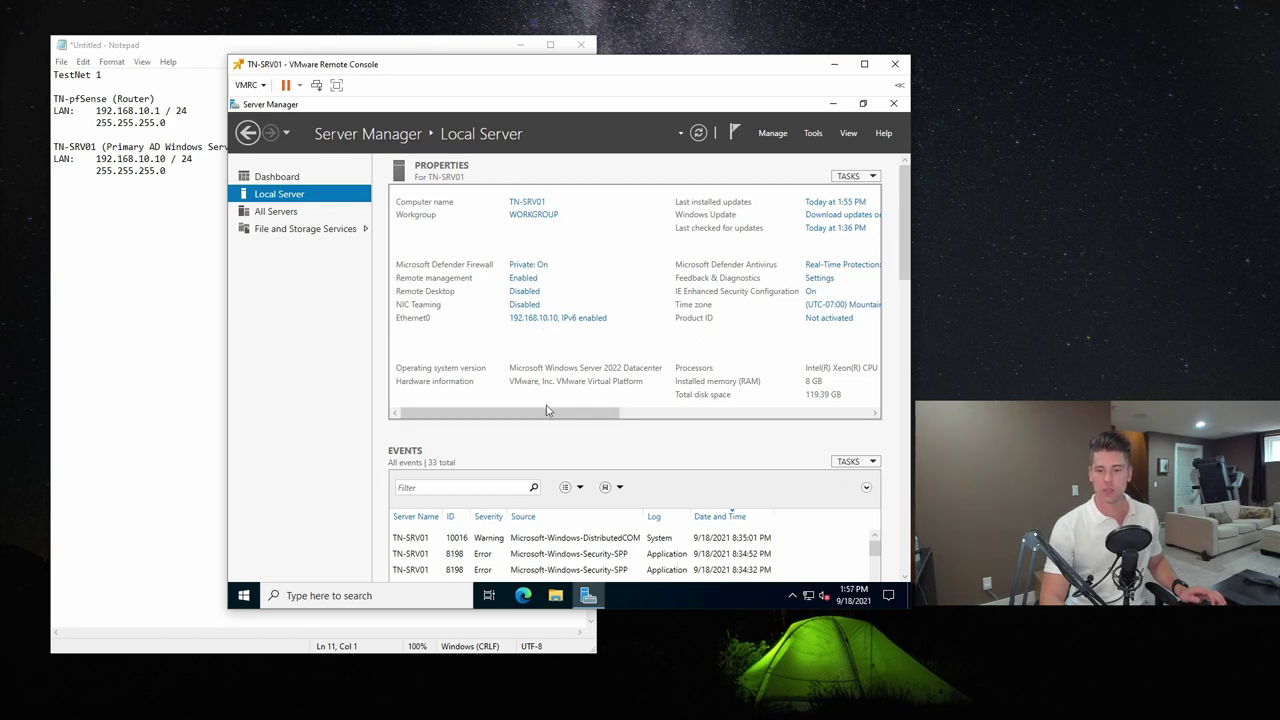
left_click_drag(547, 410, 631, 411)
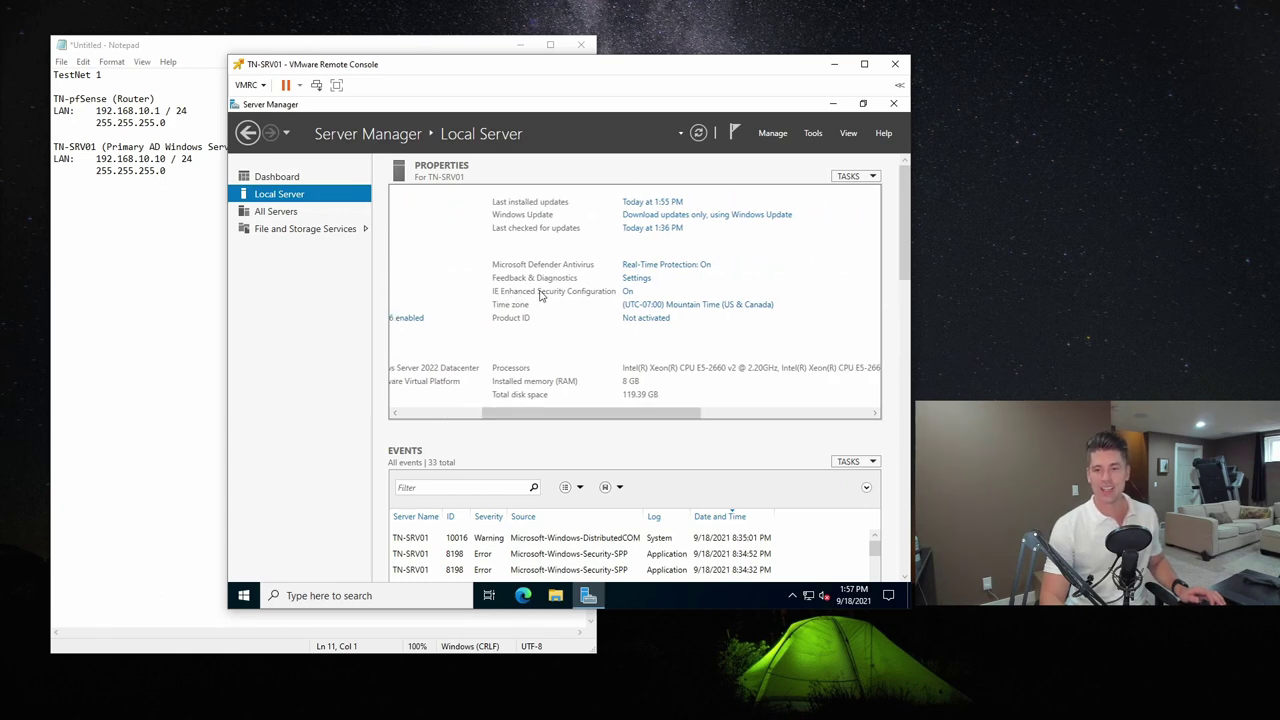
Set IE Enhanced Security Configuration to Off for Administrators and Users, then close Server Manager.
left_click(629, 292)
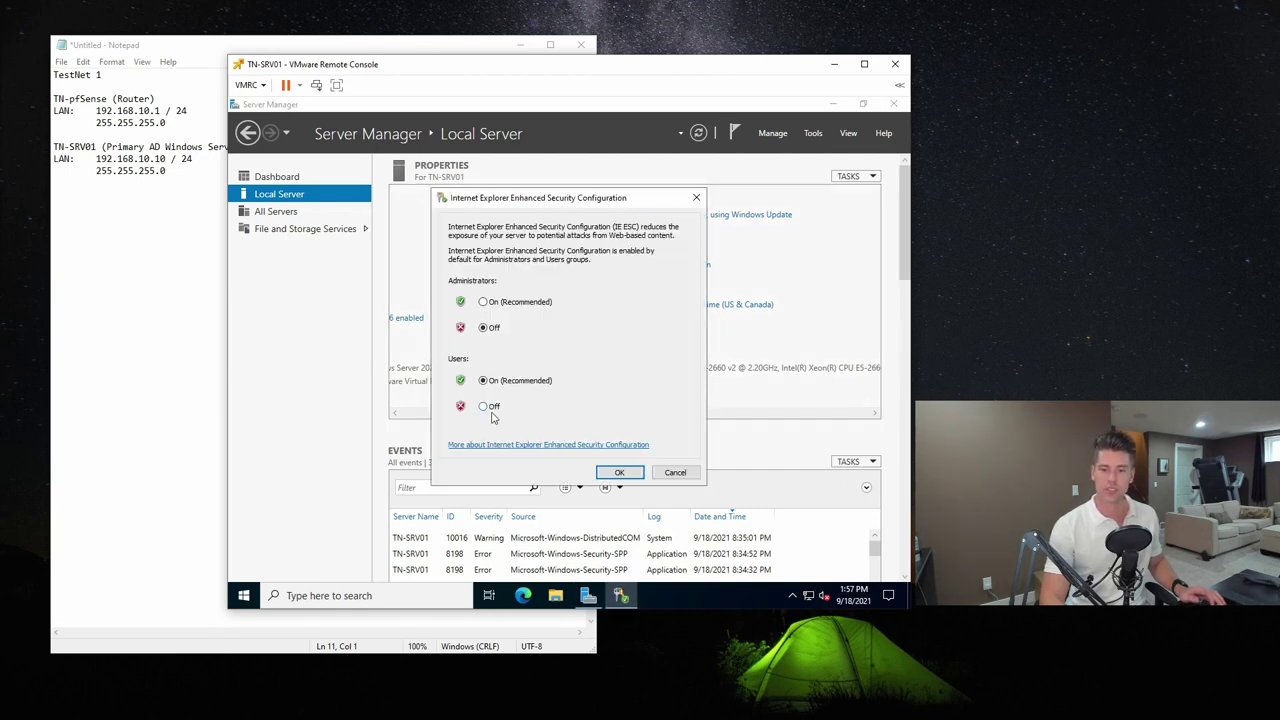
left_click(621, 471)
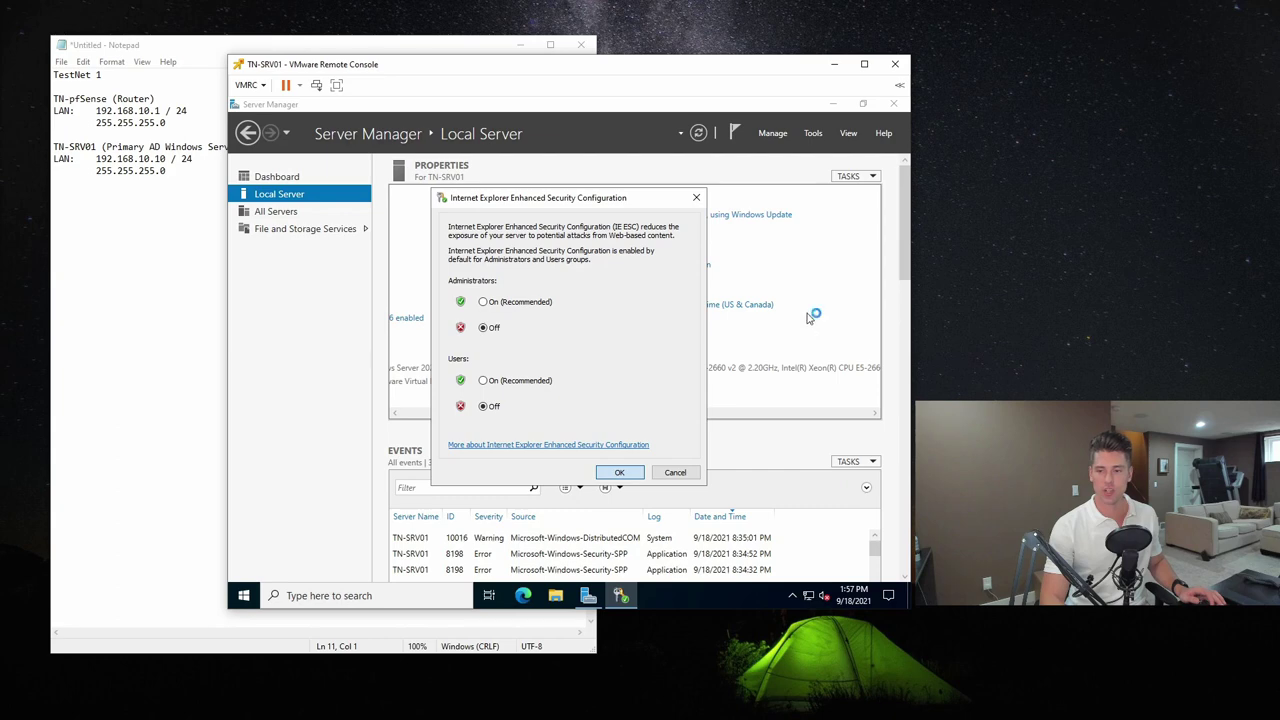
left_click_drag(665, 414, 583, 414)
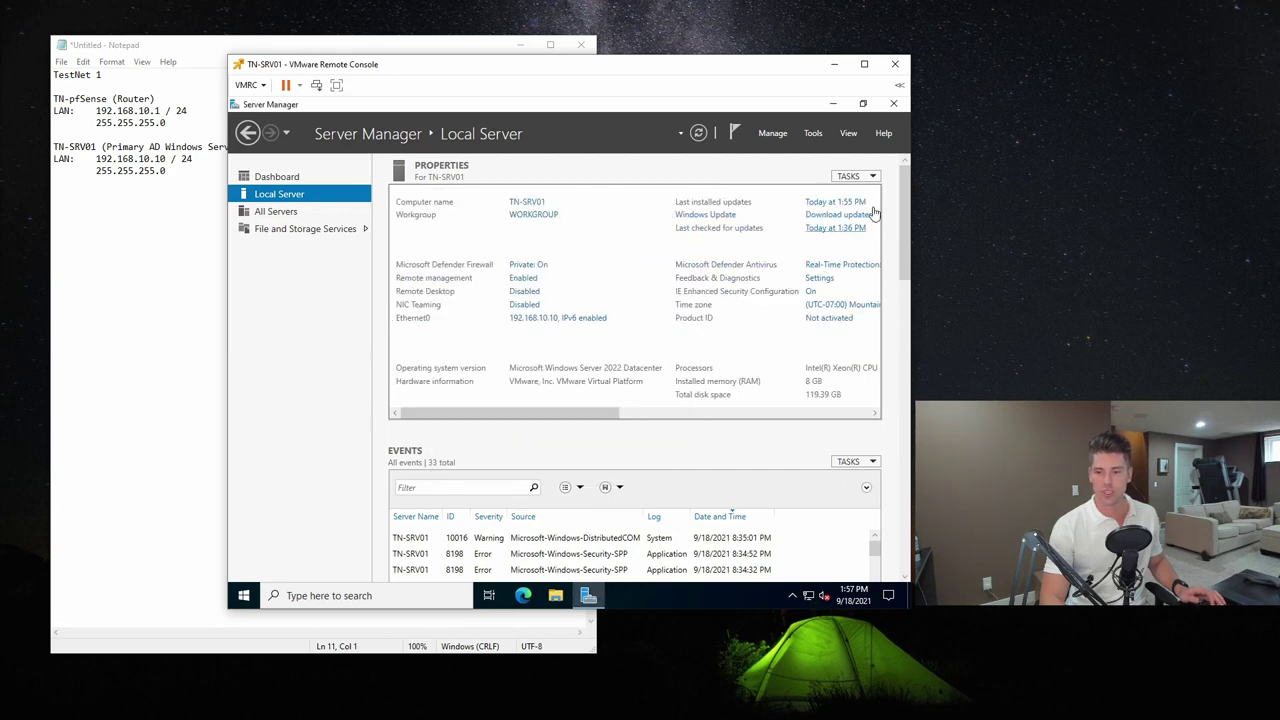
left_click(893, 103)
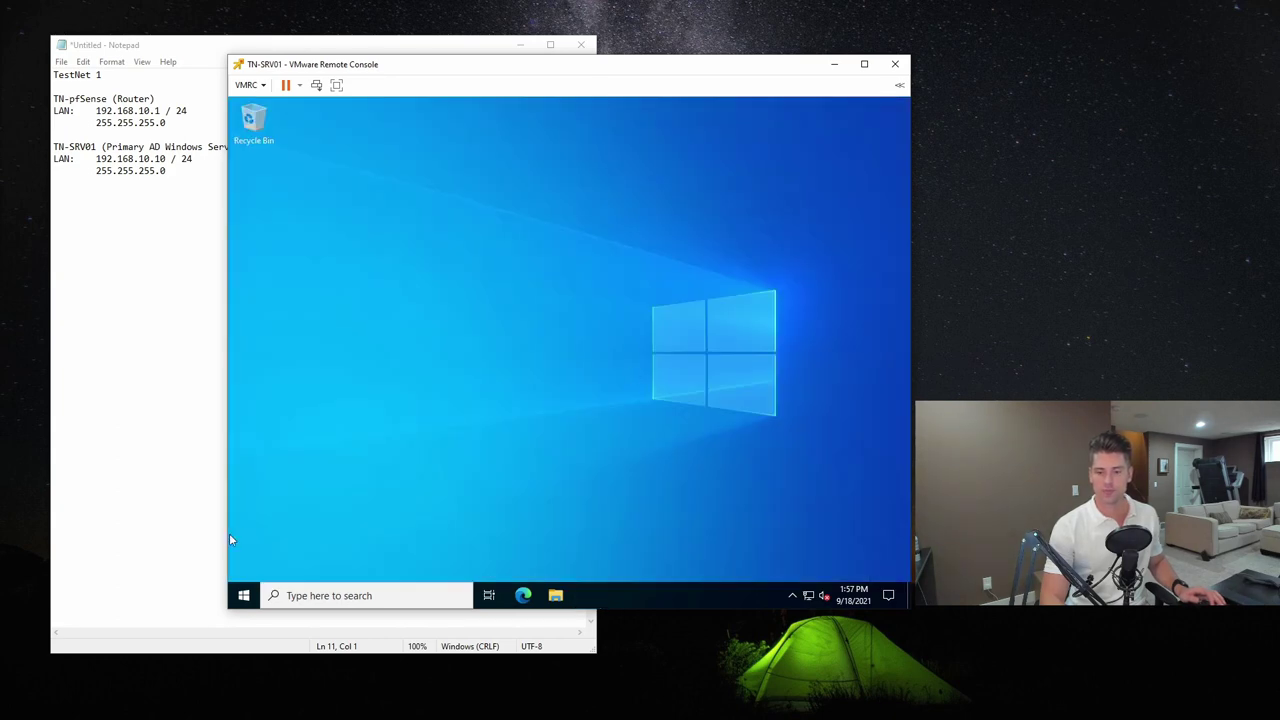
Search Start for 'system information' and launch System Information.
left_click(243, 595)
type("system")
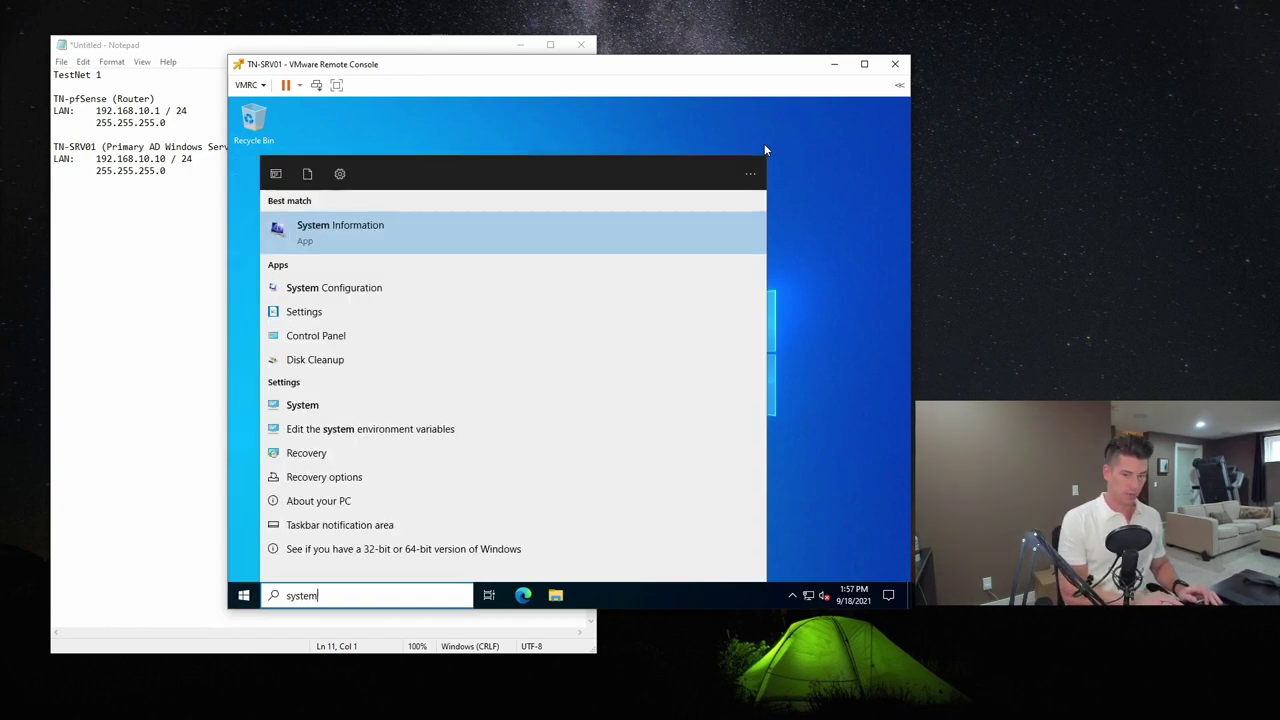
type(" information")
key("Return")
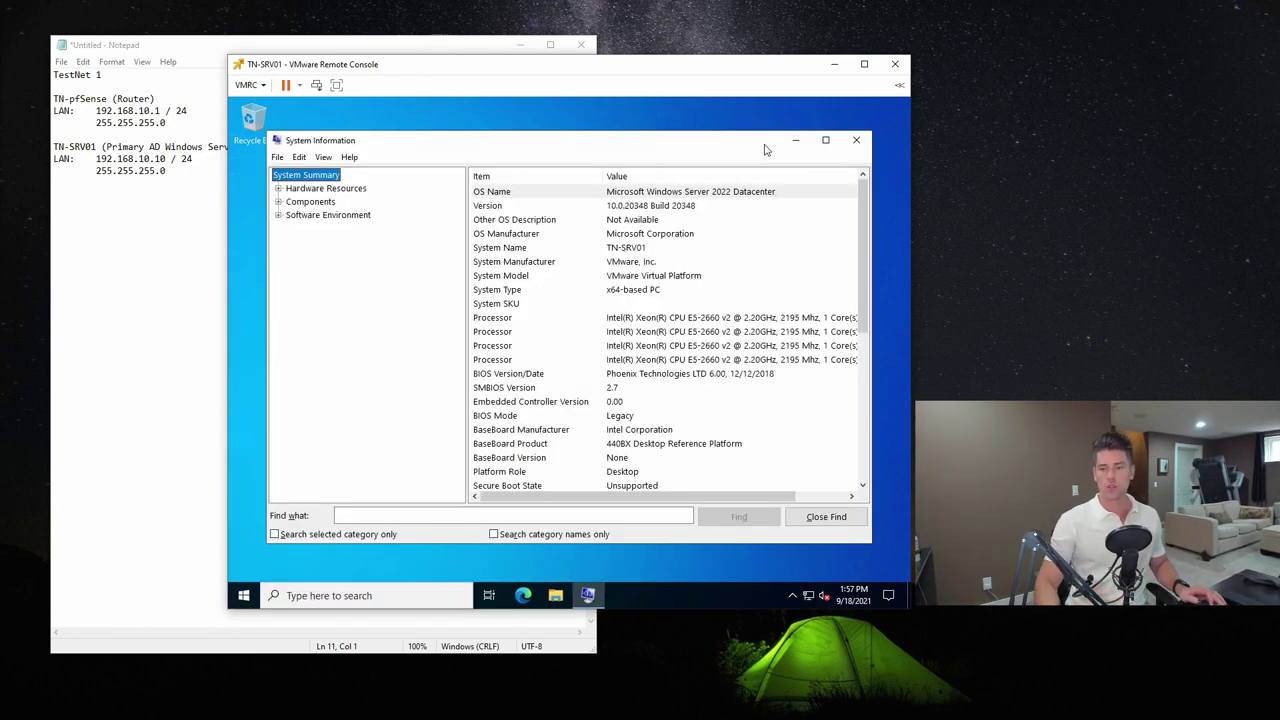